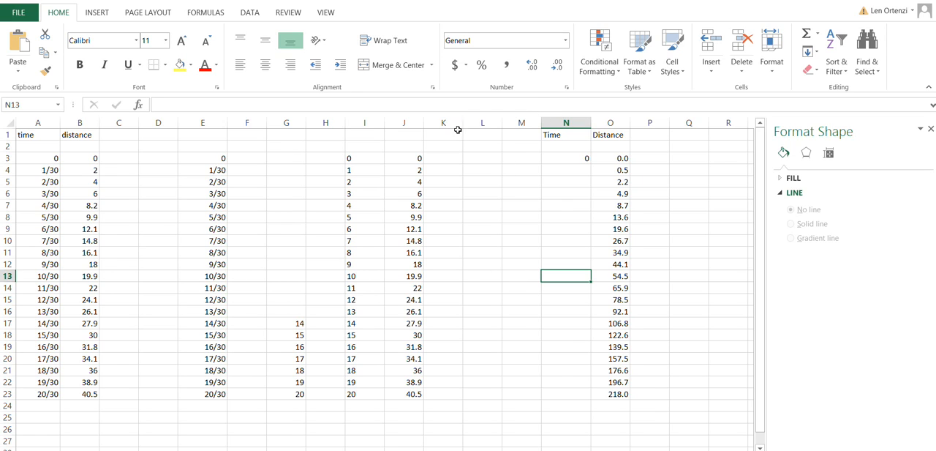
key(ctrl+Up)
key(Down)
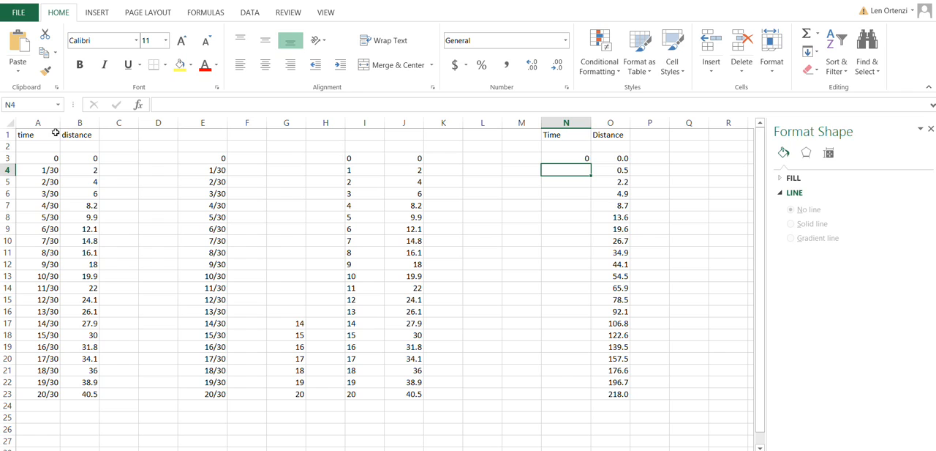
key(Home)
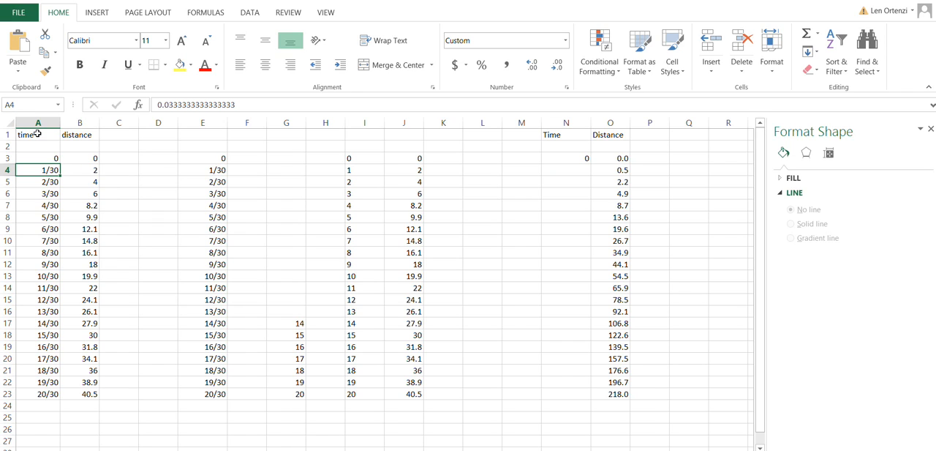
click(154, 216)
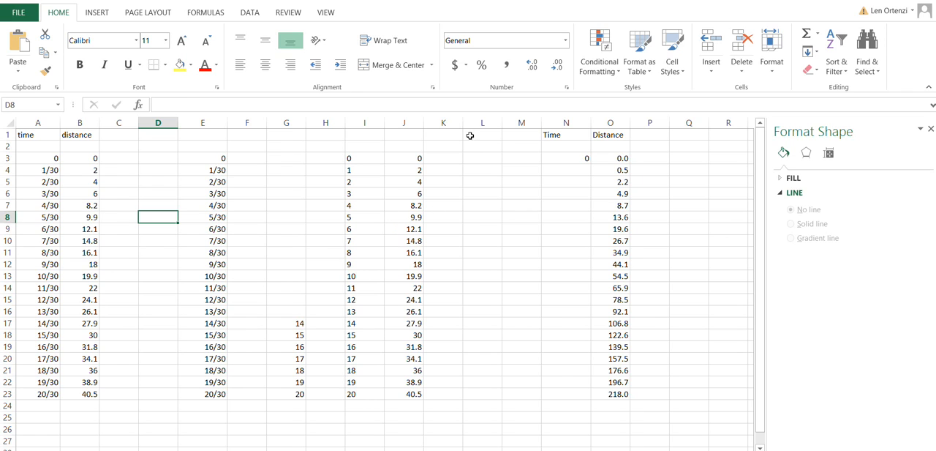
Step: Try to enter 1/30 as the first time increment in cell N4
click(567, 169)
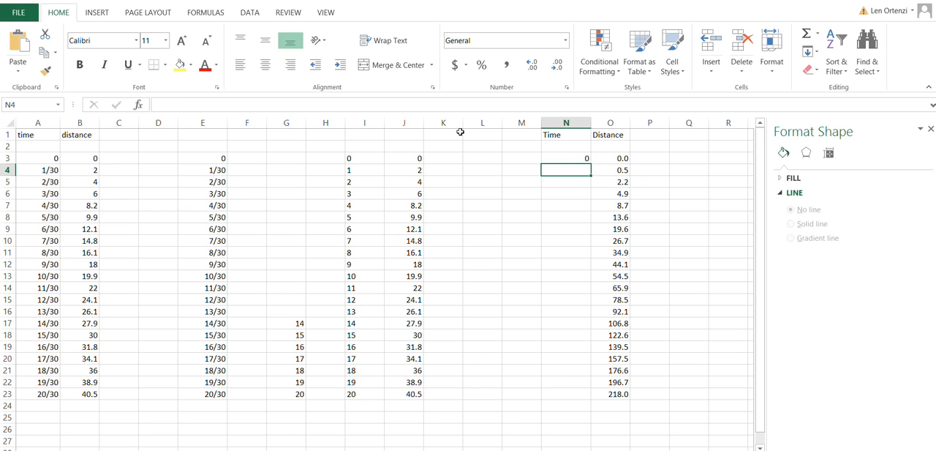
key(Up)
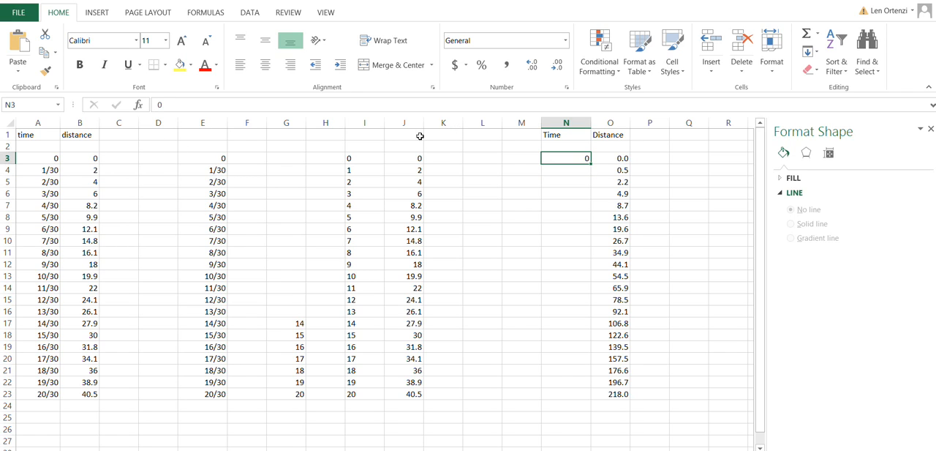
key(Down)
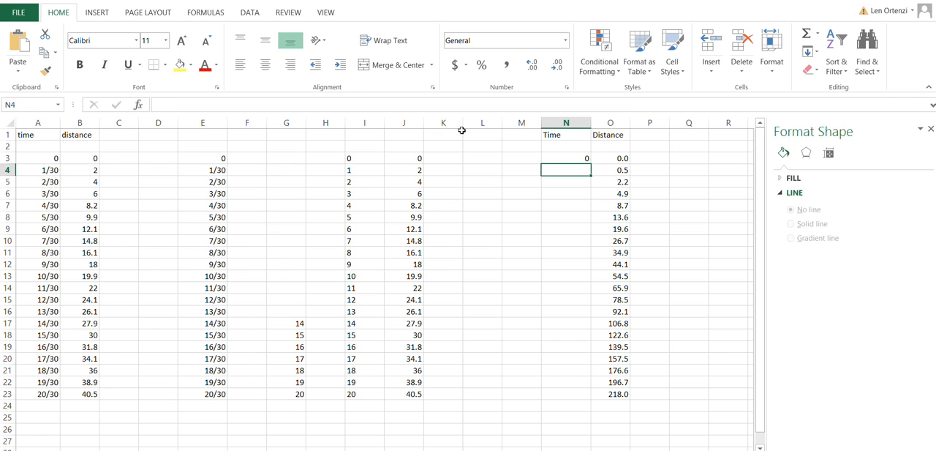
text(1/30)
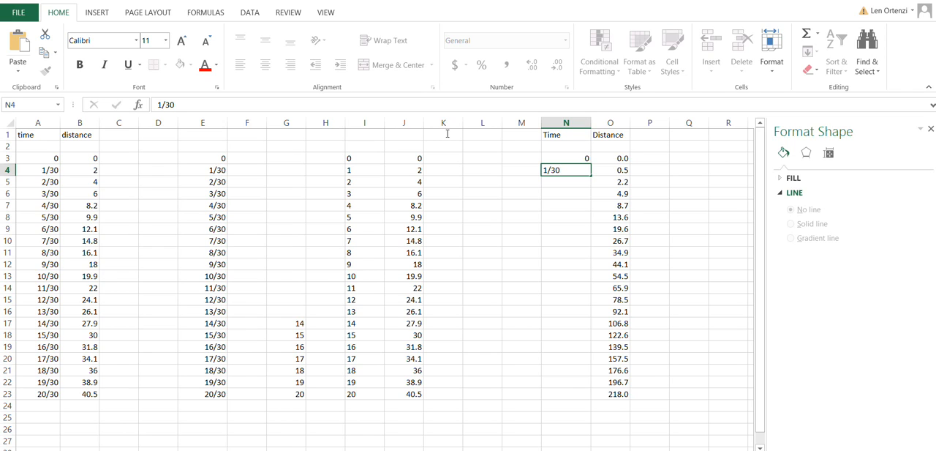
key(Return)
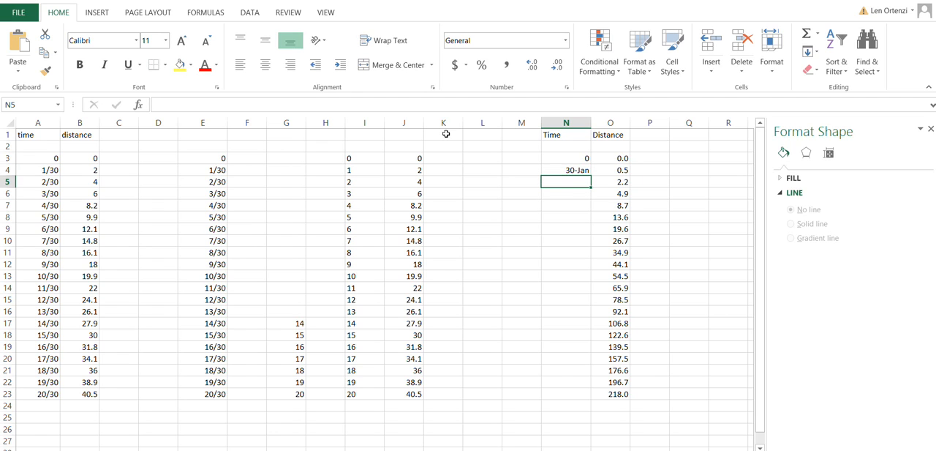
Step: Choose the custom fraction number format # ??/?? as the starting format for cell N4
key(Up)
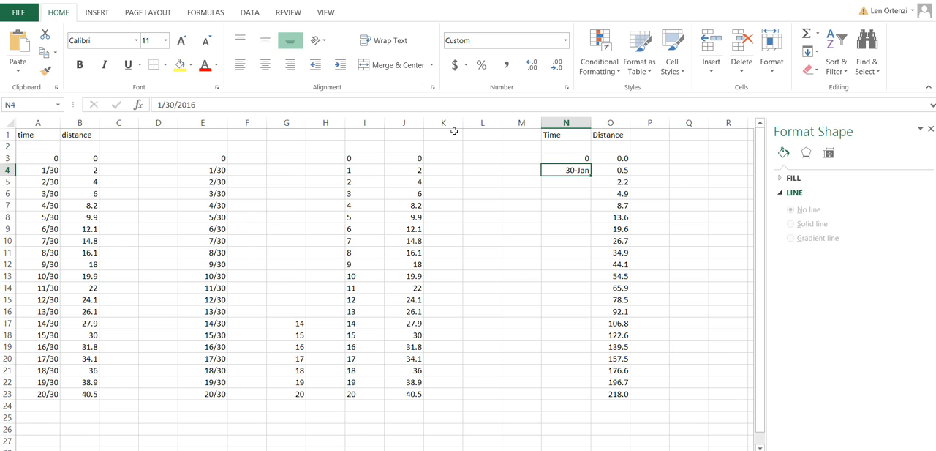
key(shift+F10)
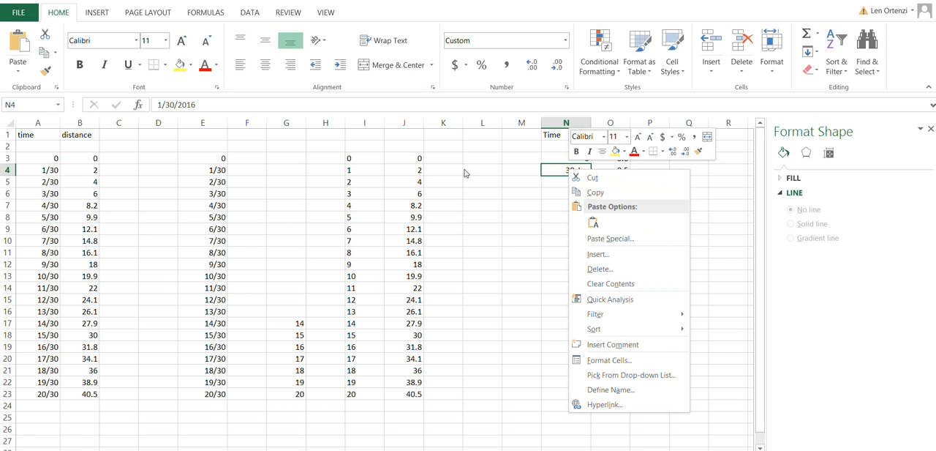
click(607, 359)
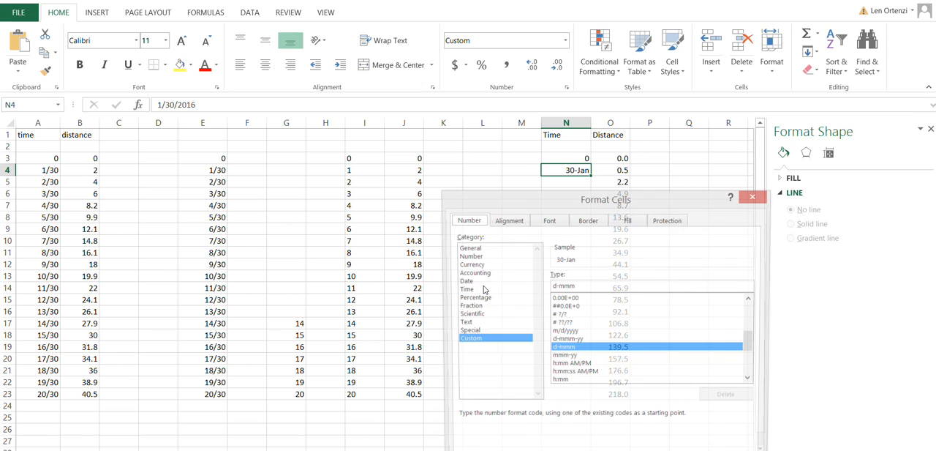
click(479, 247)
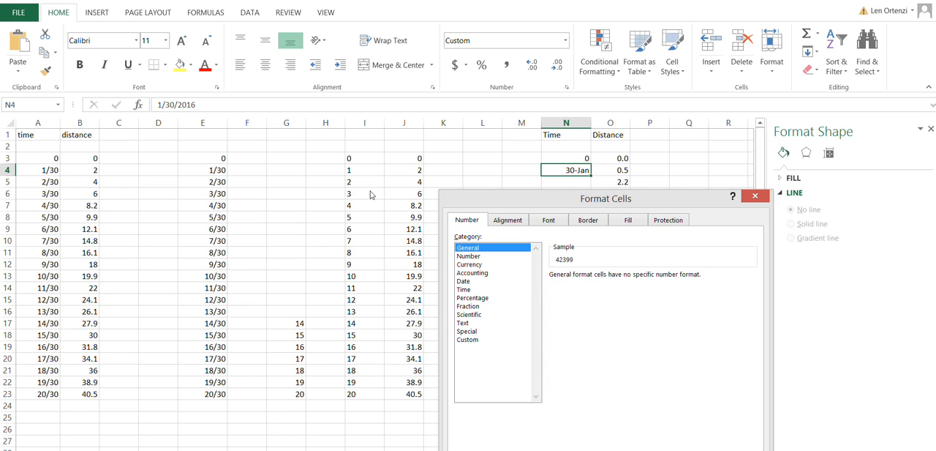
click(472, 339)
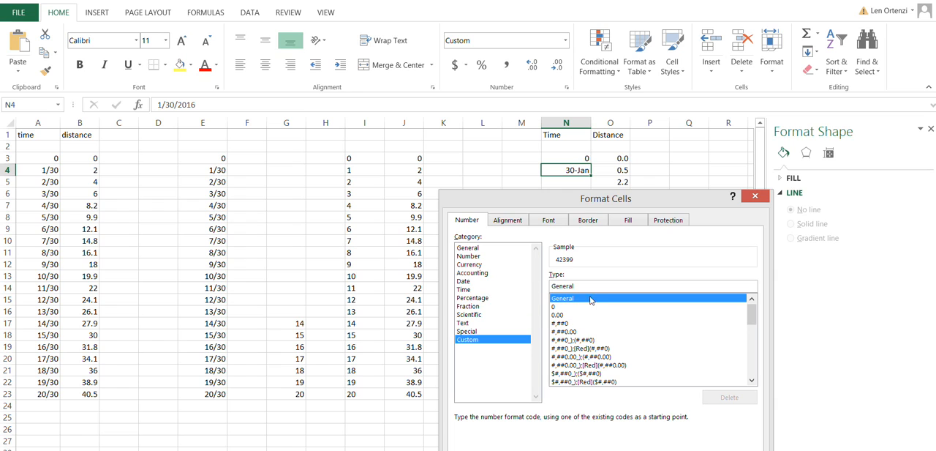
scroll(602, 303, down, 3)
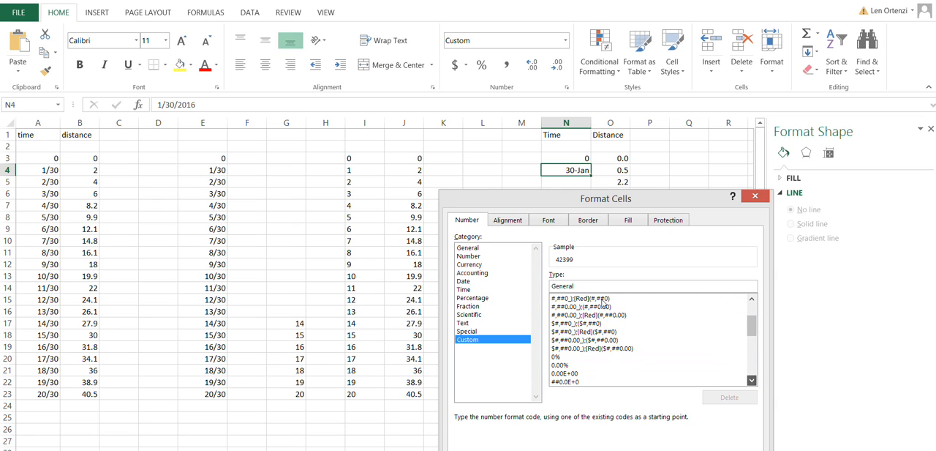
scroll(602, 303, down, 1)
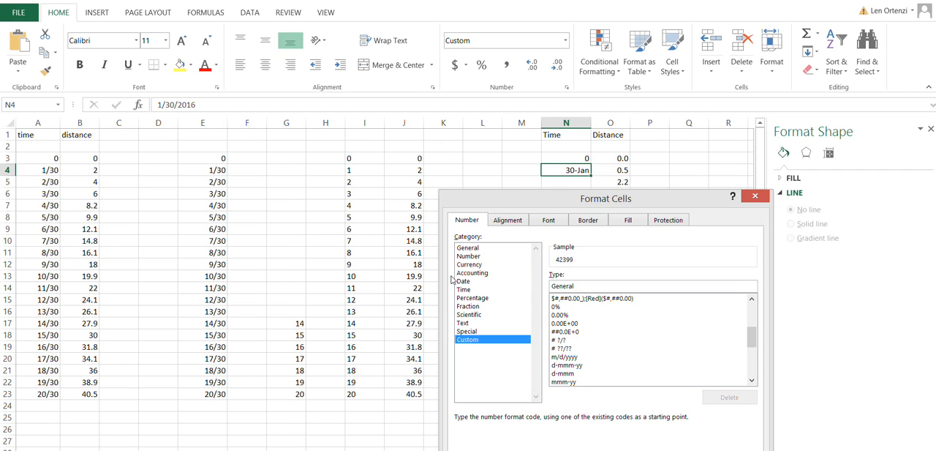
click(564, 348)
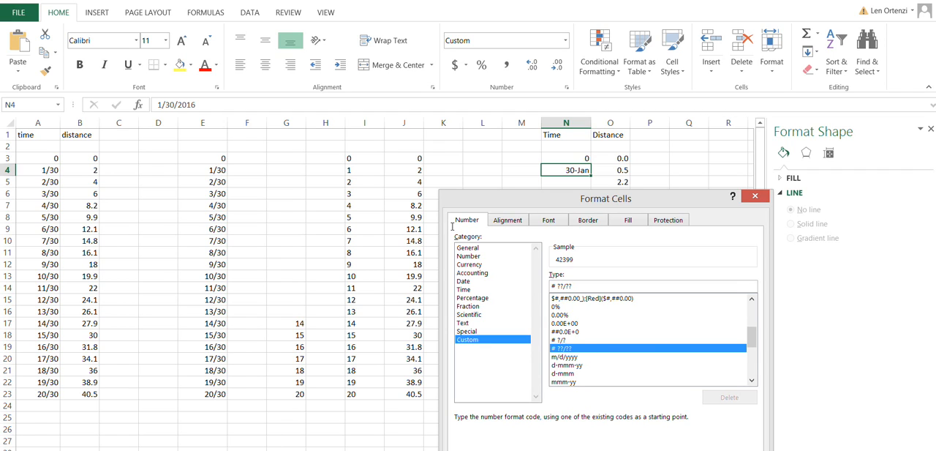
Step: Fix the denominator of N4's custom fraction format at 30 and apply the format
drag(566, 286, 574, 286)
text(12)
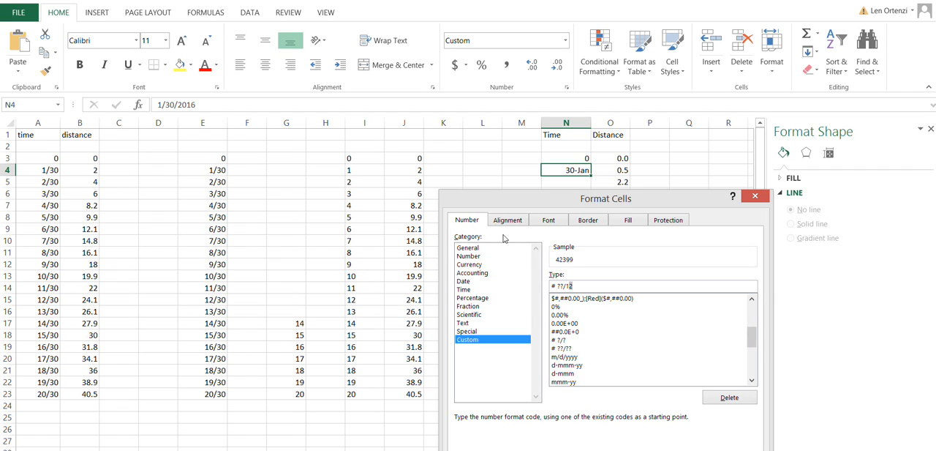
key(BackSpace)
text(0)
key(shift+Left)
key(shift+Left)
text(6)
text(3)
key(Return)
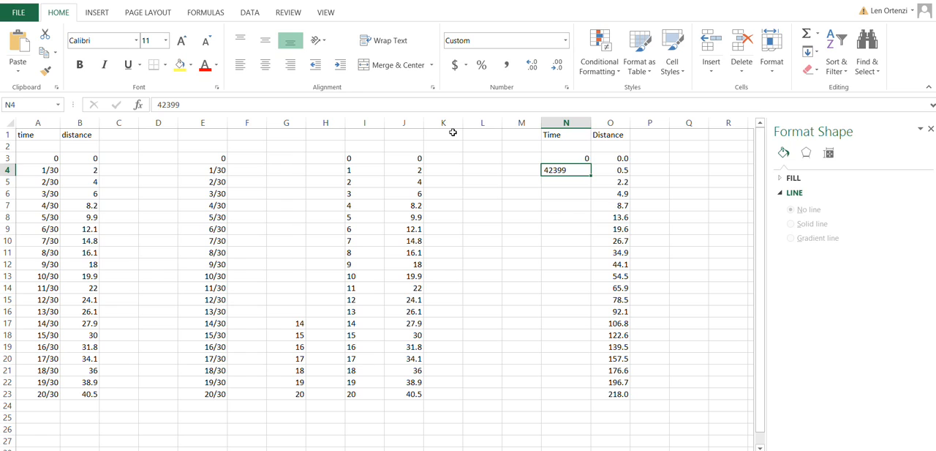
Step: Enter 1/30 in cell N4 and inspect the decimal value stored behind the fraction
text(1/30)
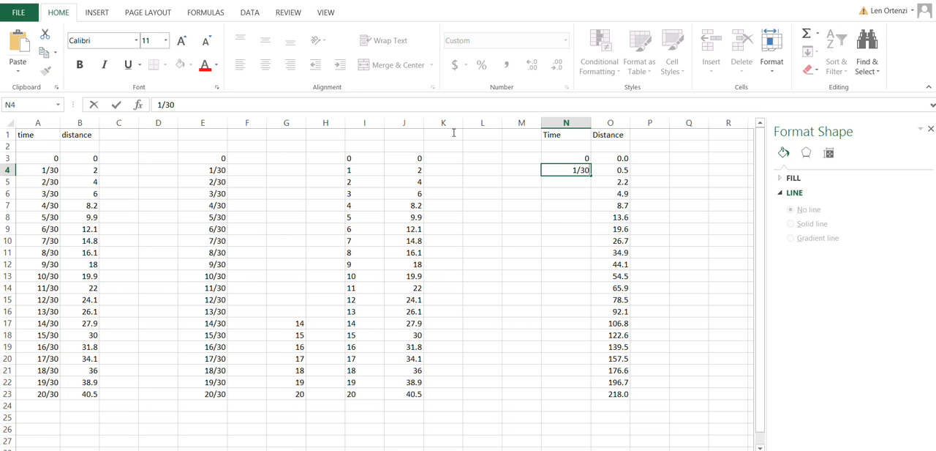
key(Return)
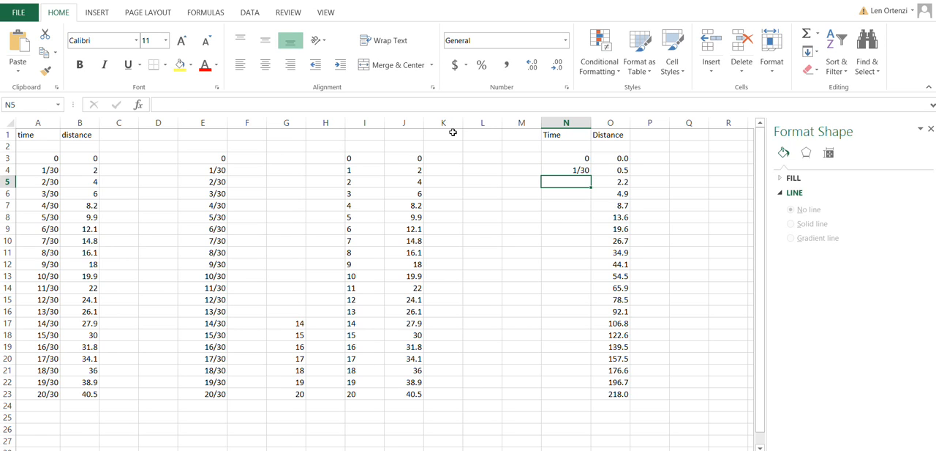
key(Up)
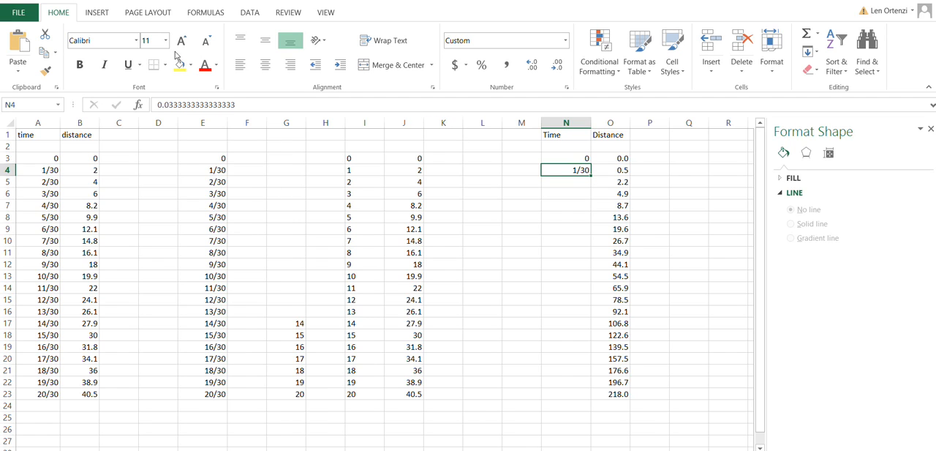
drag(157, 103, 241, 102)
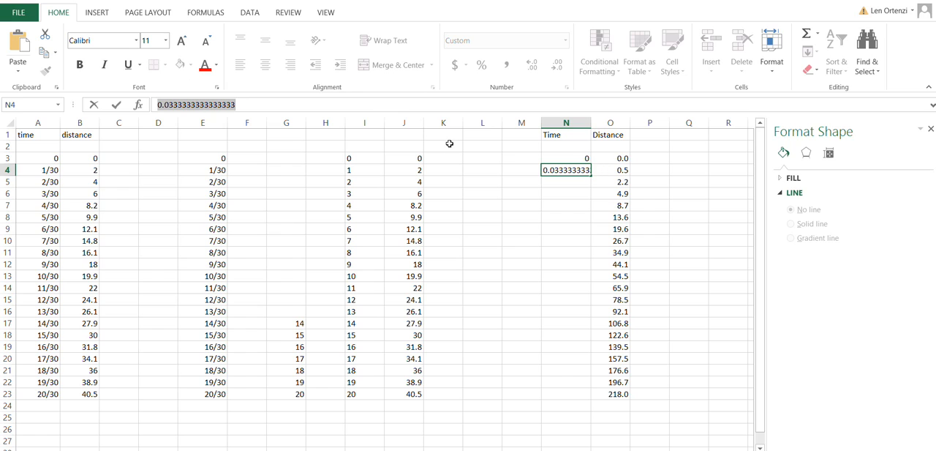
text(1/30)
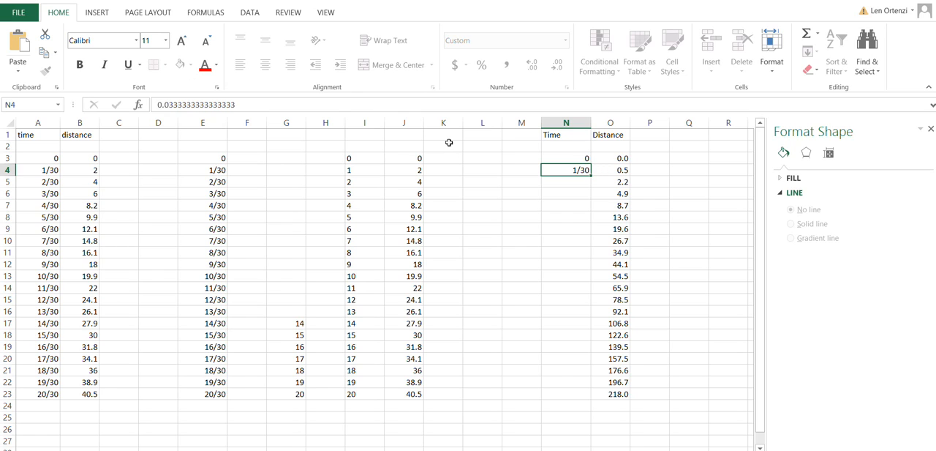
key(Return)
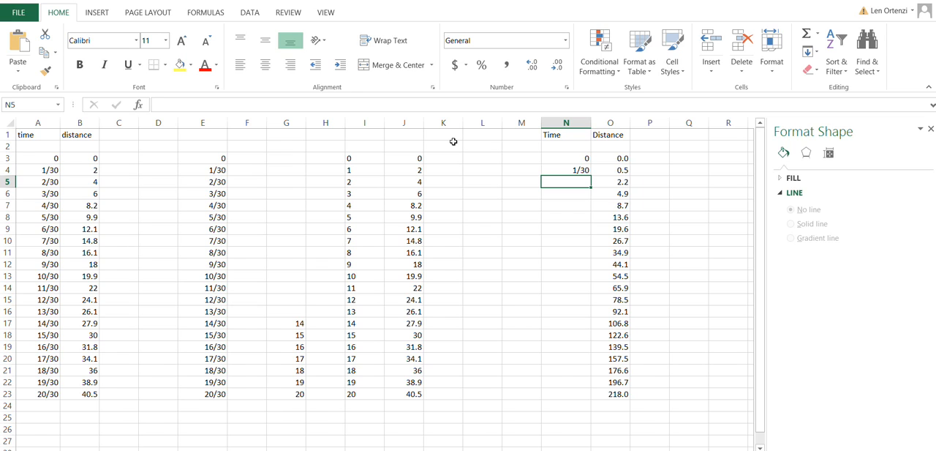
Step: Try to enter 2/30 directly in the unformatted cell N5
text(/30)
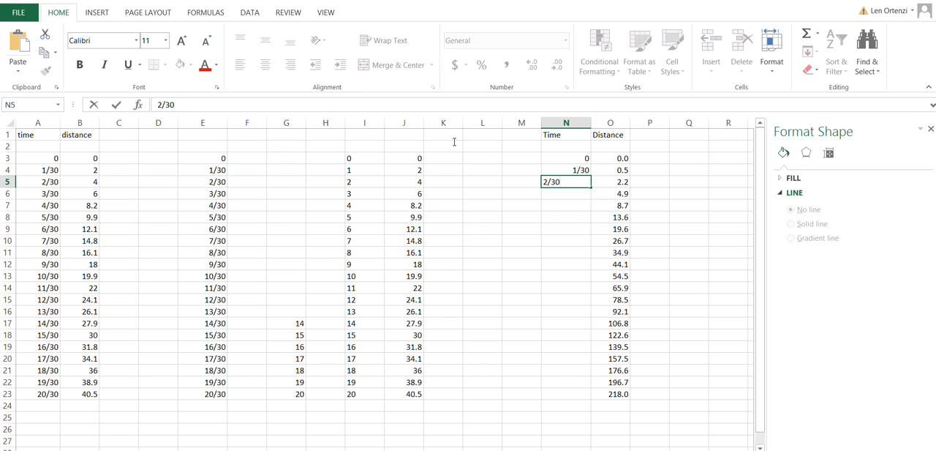
key(Return)
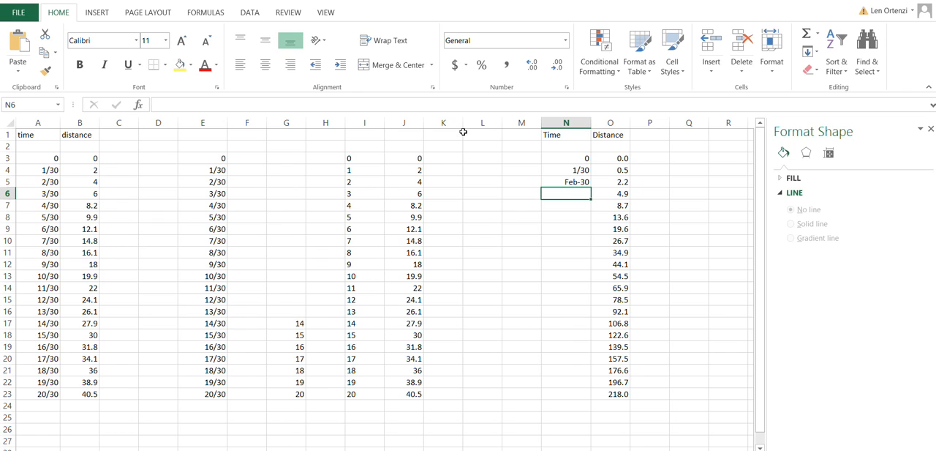
Step: Fill cell N4 down to N5 to carry over its fraction format, then enter 2/30 in N5
key(Up)
key(Up)
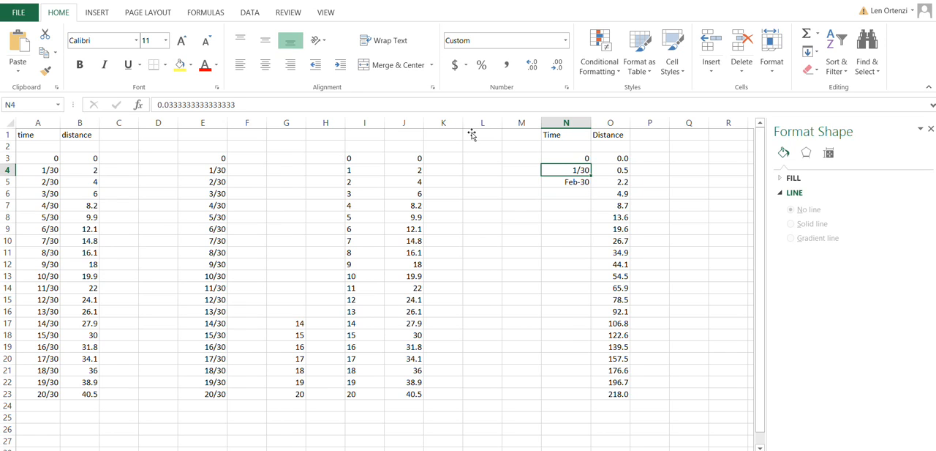
drag(591, 176, 591, 181)
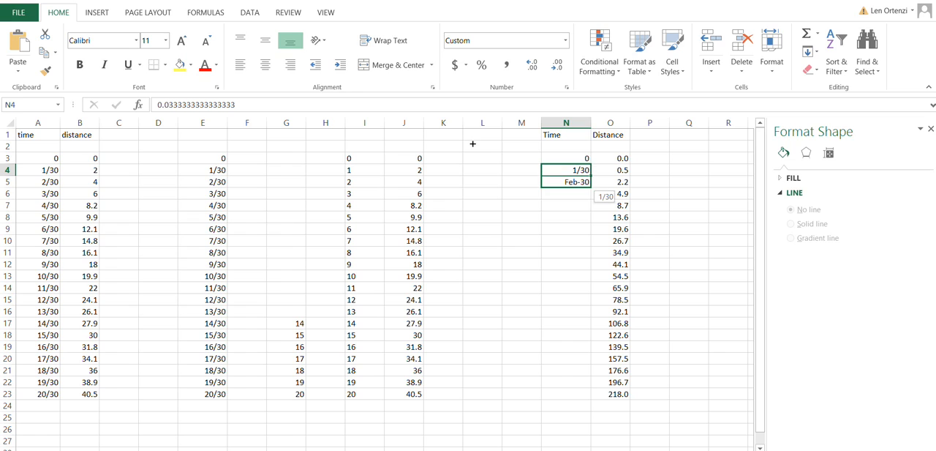
drag(473, 145, 472, 145)
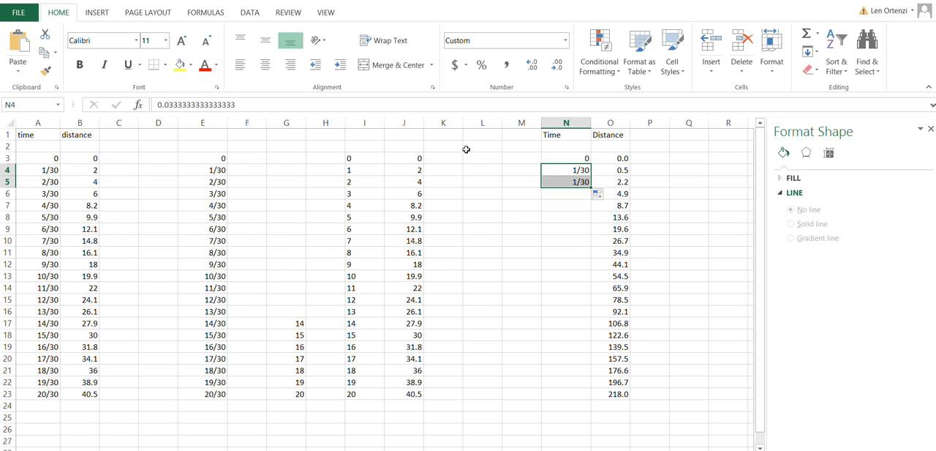
key(Down)
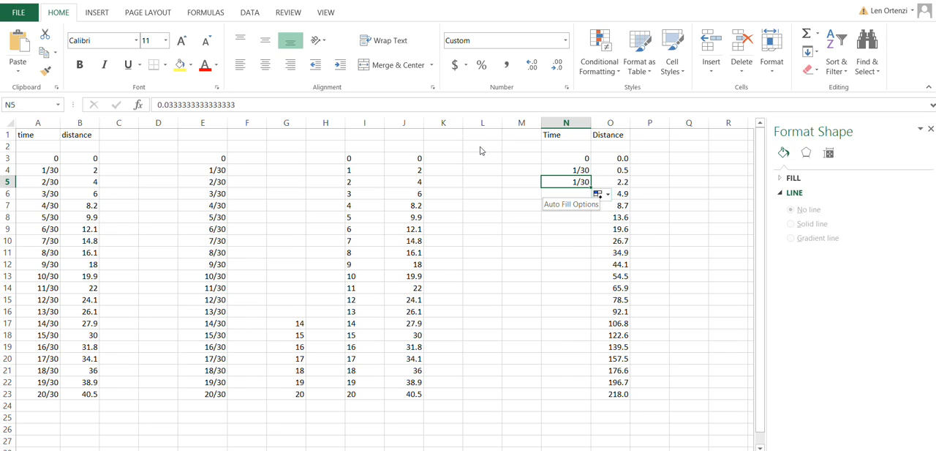
text(2/30)
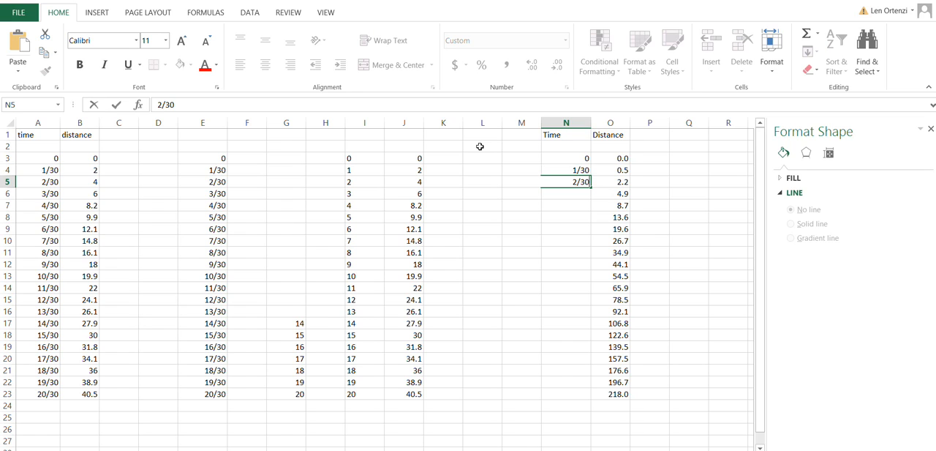
key(Return)
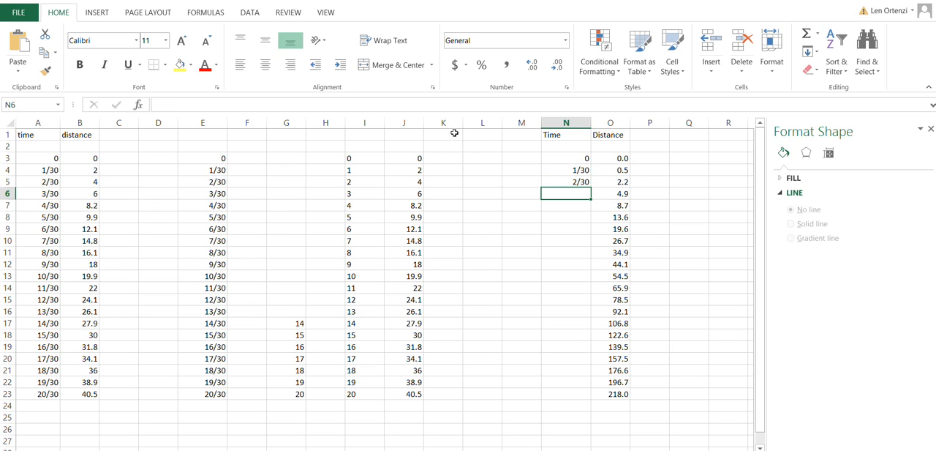
Step: Extend the time series from N4:N5 down to row 23, ending at 20/30
key(Up)
key(Up)
key(shift+Down)
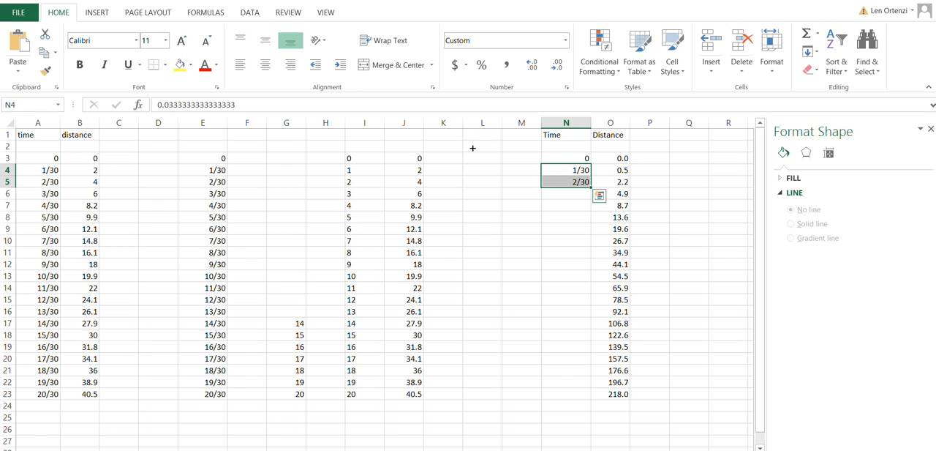
mouse_move(591, 187)
mouse_down()
mouse_move(592, 405)
mouse_move(591, 394)
mouse_up()
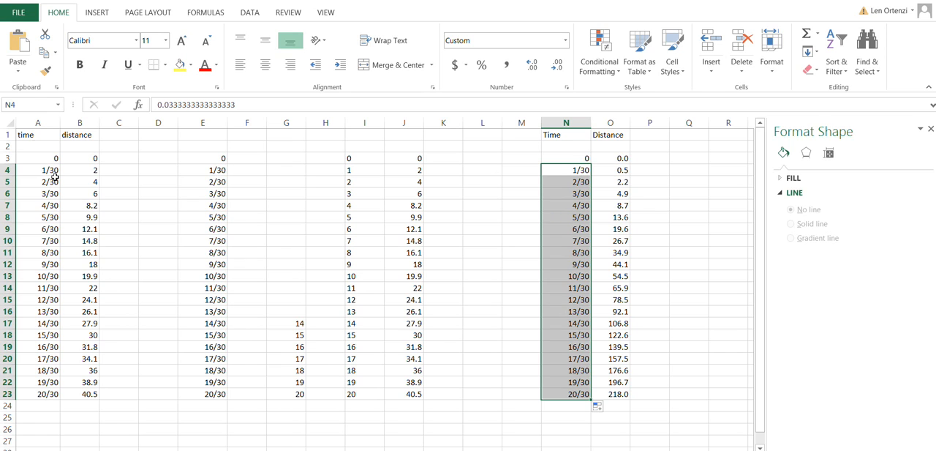
Step: Insert a plain scatter chart of the time and distance values in A3:B23
drag(44, 158, 77, 395)
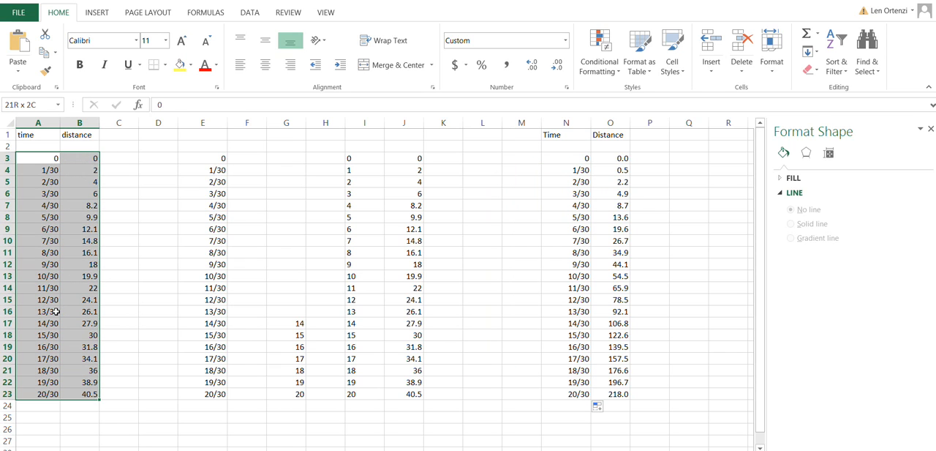
mouse_move(563, 157)
mouse_down()
mouse_move(596, 158)
mouse_move(601, 253)
mouse_up()
drag(480, 254, 483, 309)
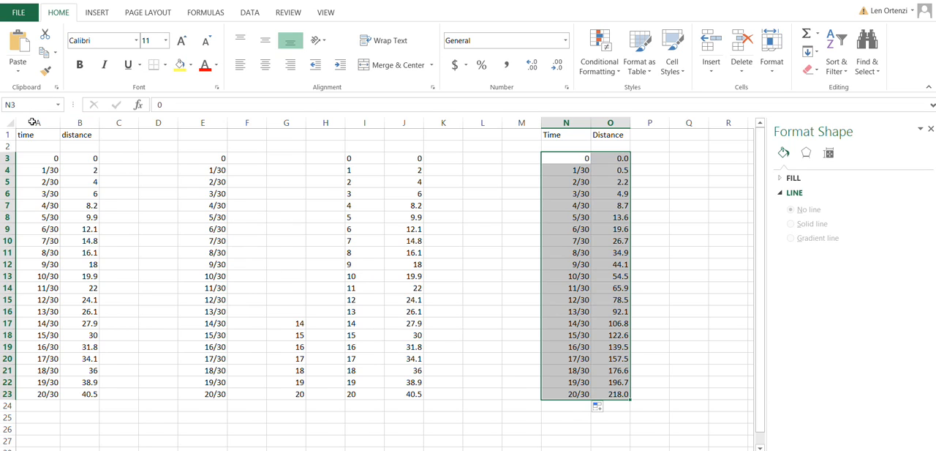
drag(44, 158, 69, 394)
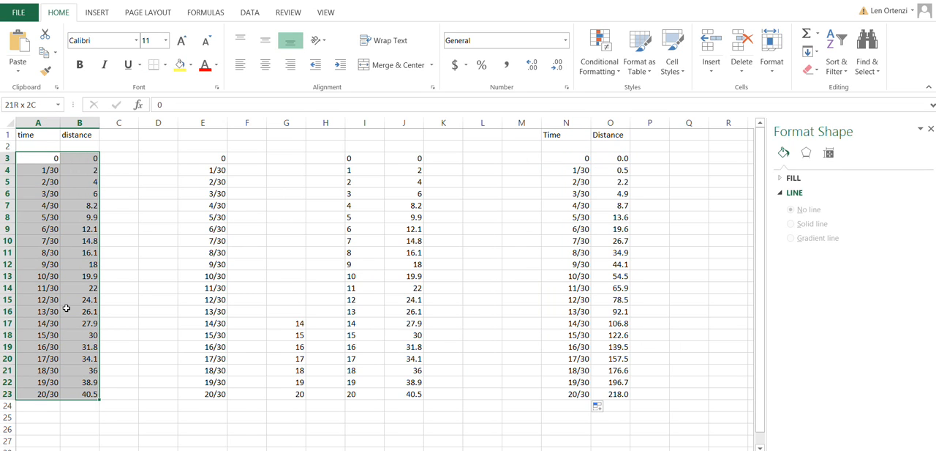
click(87, 11)
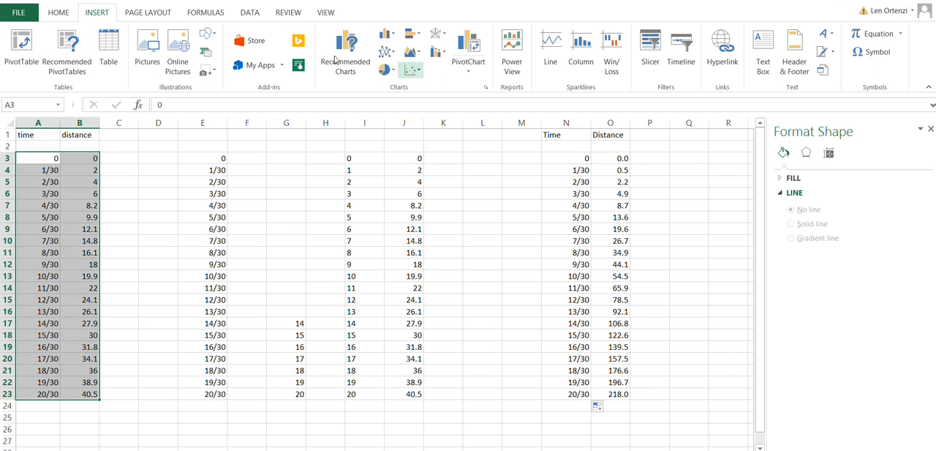
click(412, 69)
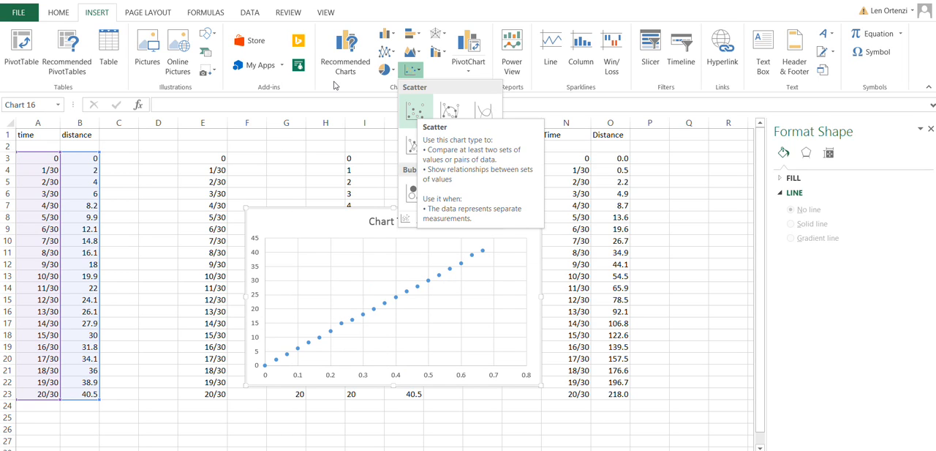
click(415, 110)
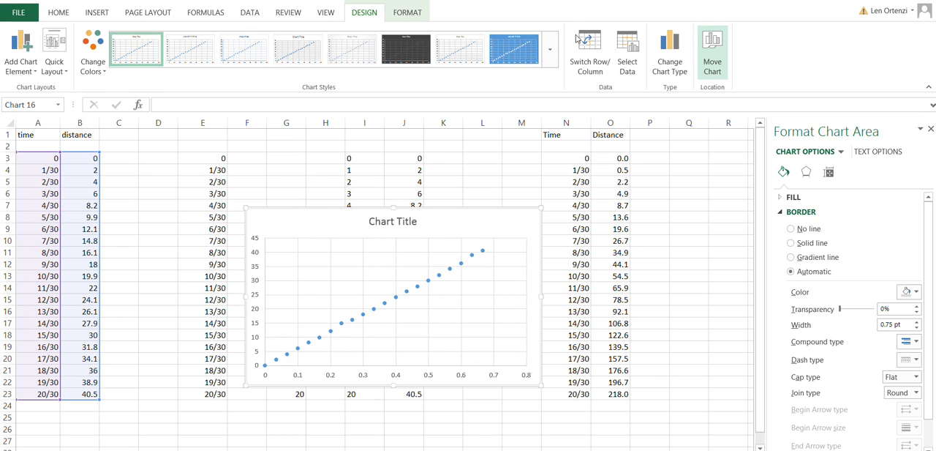
Step: Move the scatter chart to a new sheet named "sample UM"
click(712, 51)
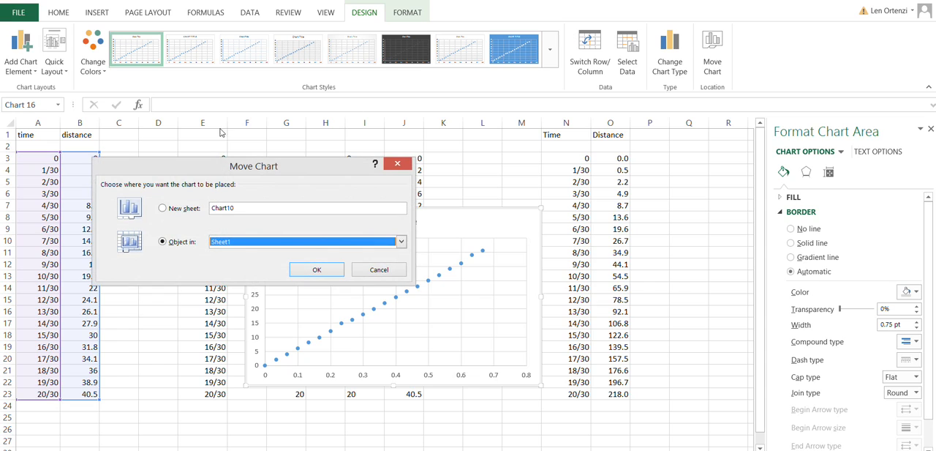
key(alt+s)
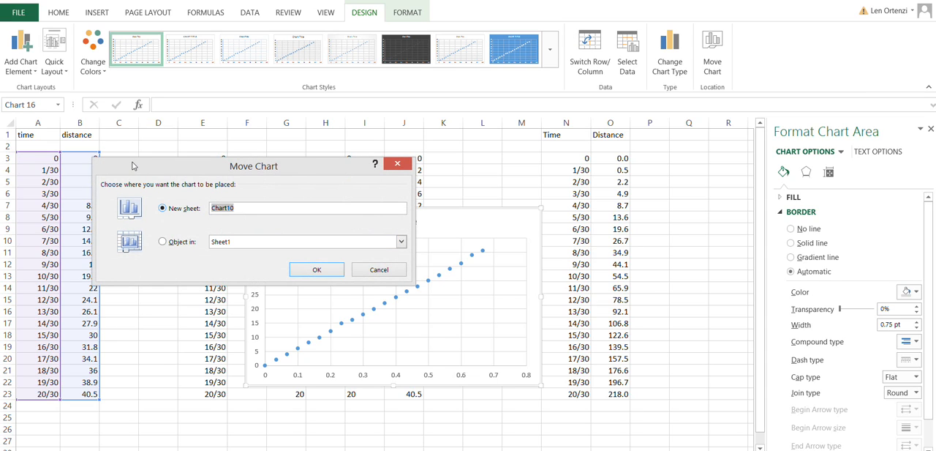
text(sample UM)
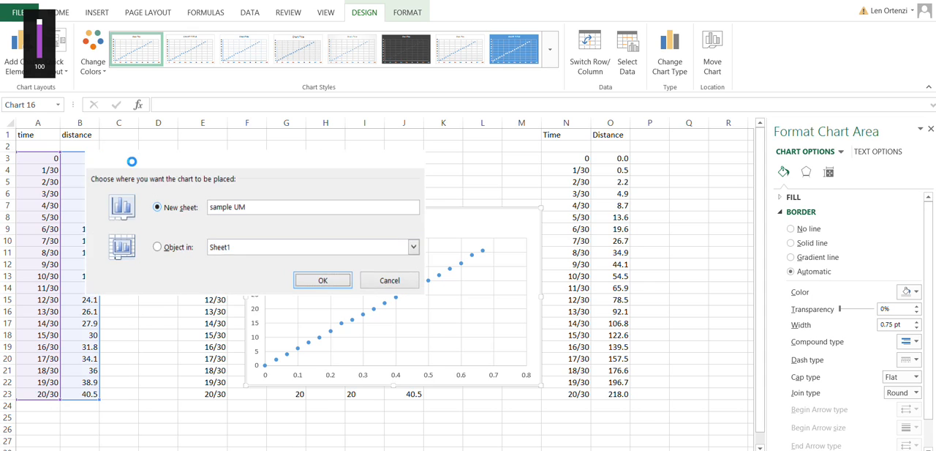
key(Return)
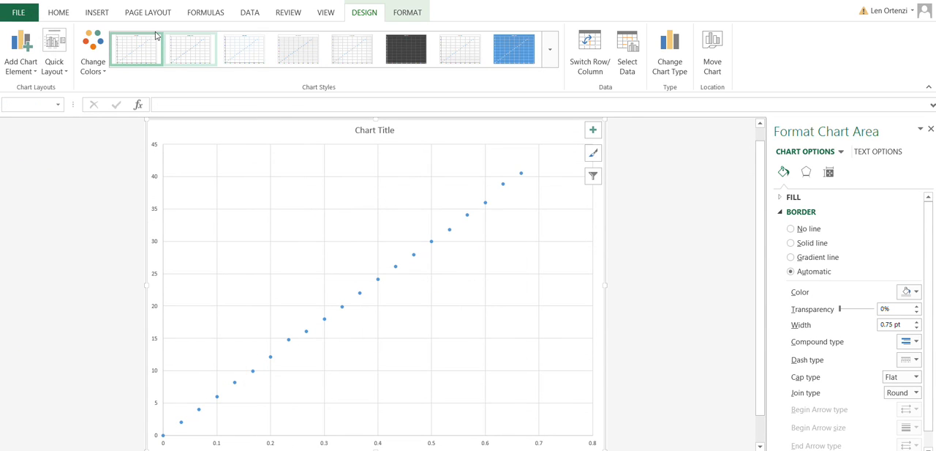
Step: Give the chart the second chart style and the Layout 10 quick layout, with axis titles and minor gridlines
click(190, 46)
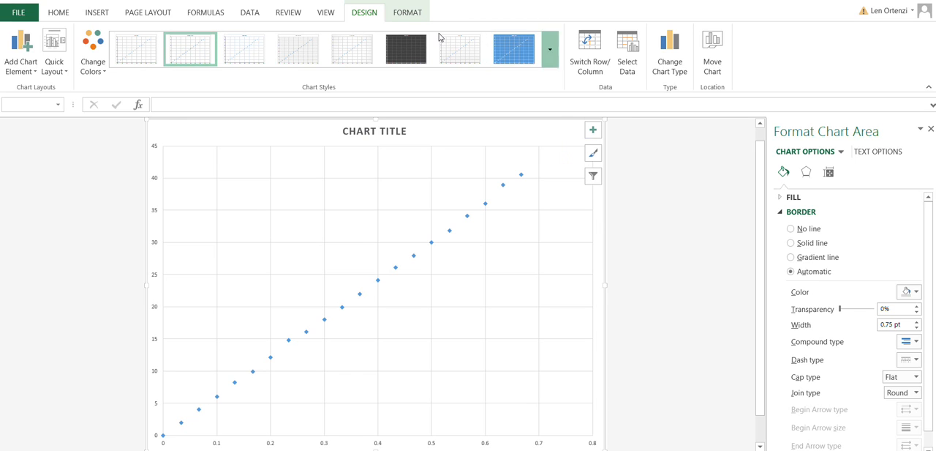
click(549, 49)
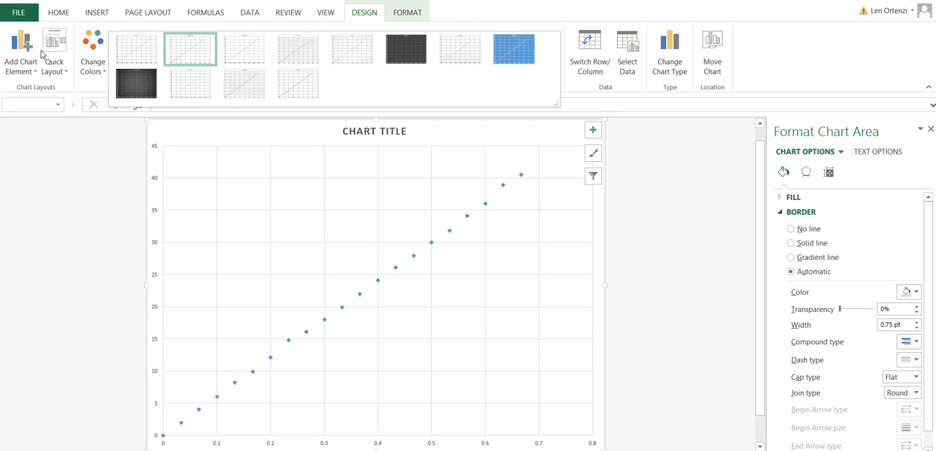
click(51, 59)
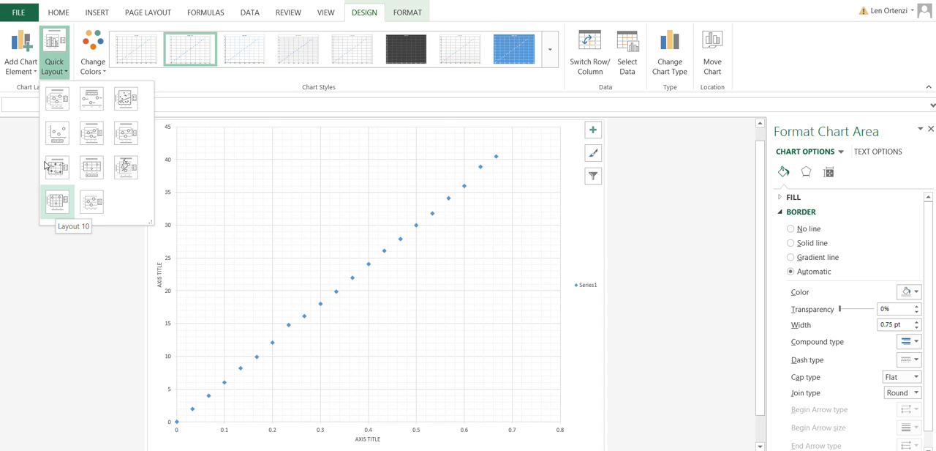
click(46, 165)
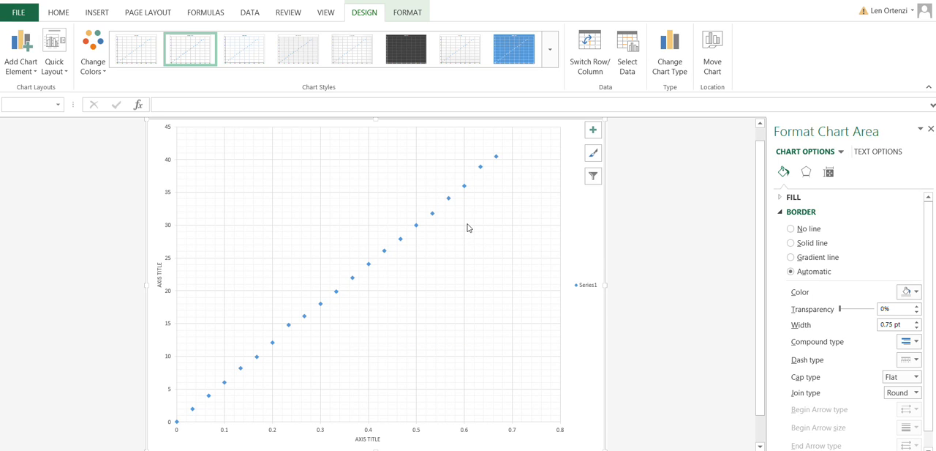
Step: Delete the chart's legend and title the vertical axis "distance (cm)"
click(585, 285)
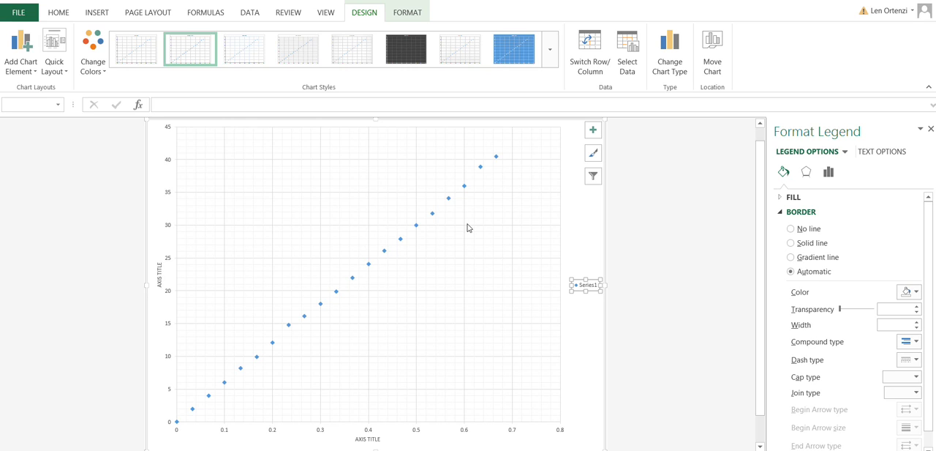
key(Delete)
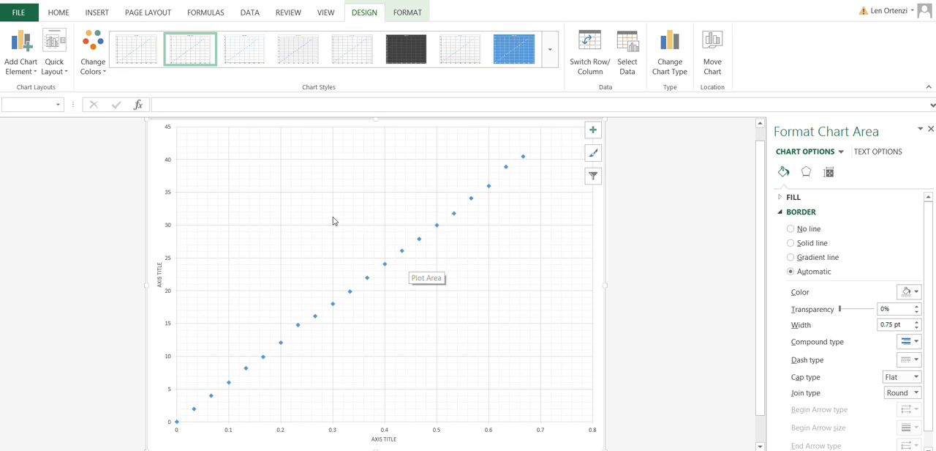
click(160, 275)
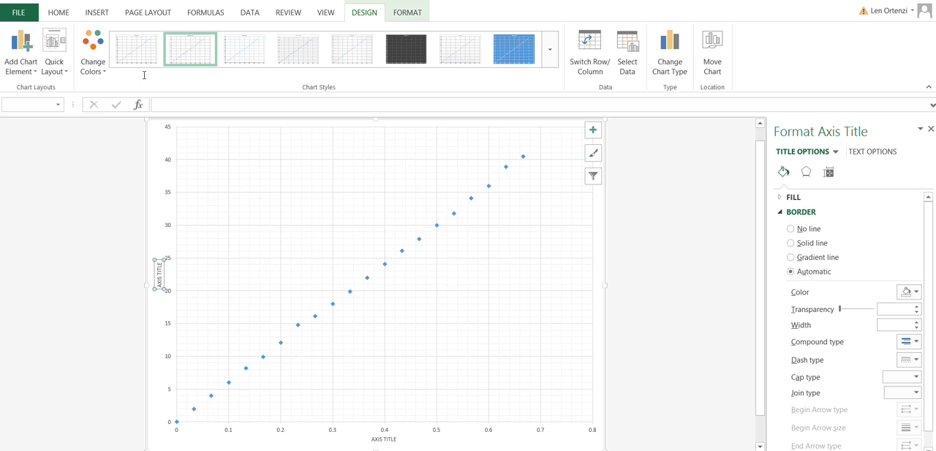
text(D)
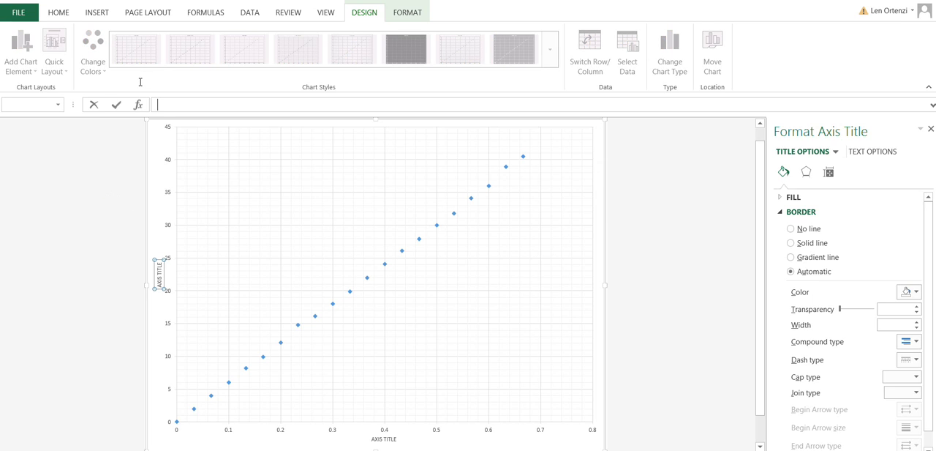
text(dista)
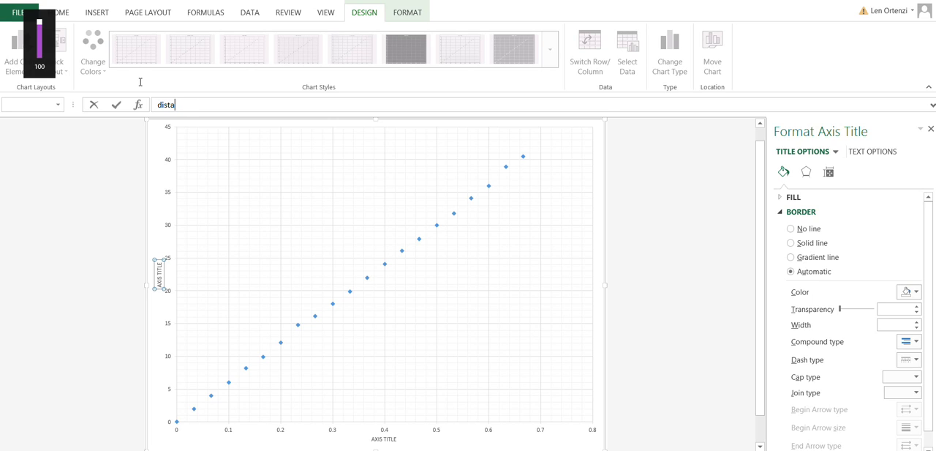
text(nce ()
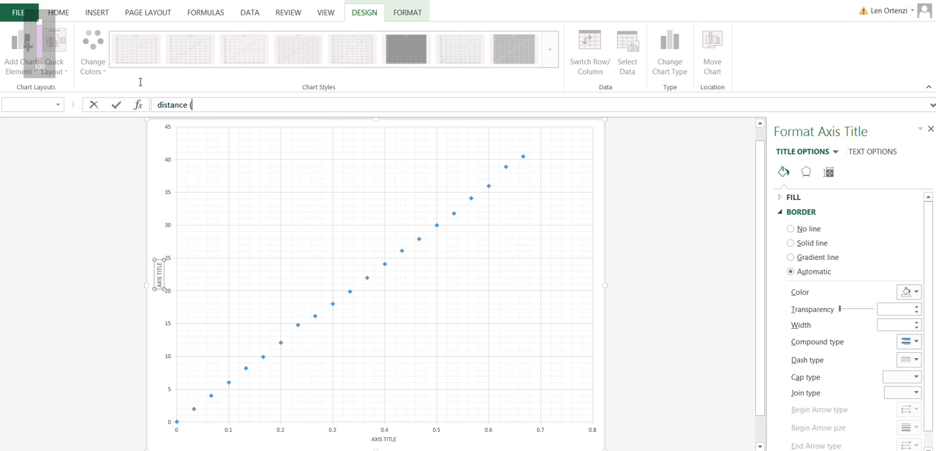
text(cm))
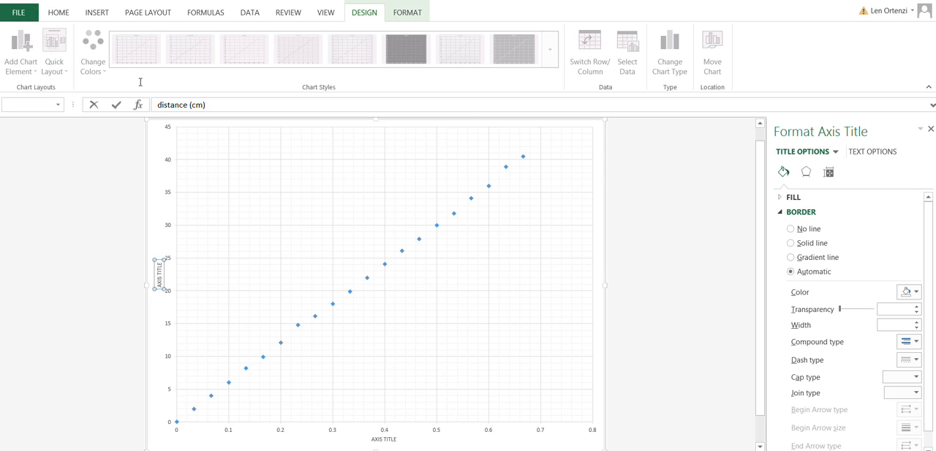
key(Return)
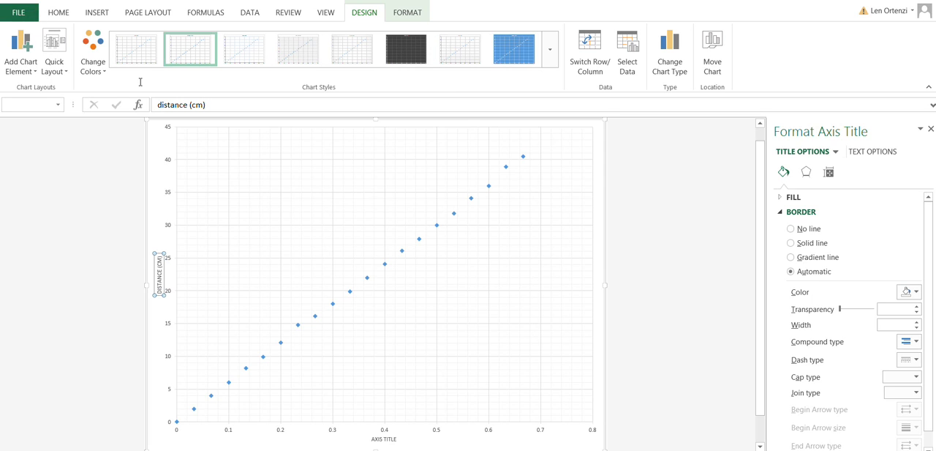
Step: Title the chart's horizontal axis "time (sec)"
click(384, 439)
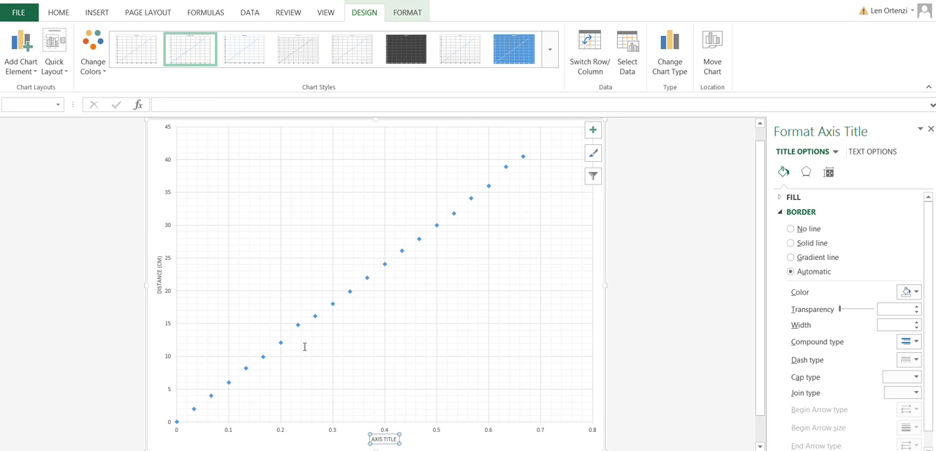
click(165, 102)
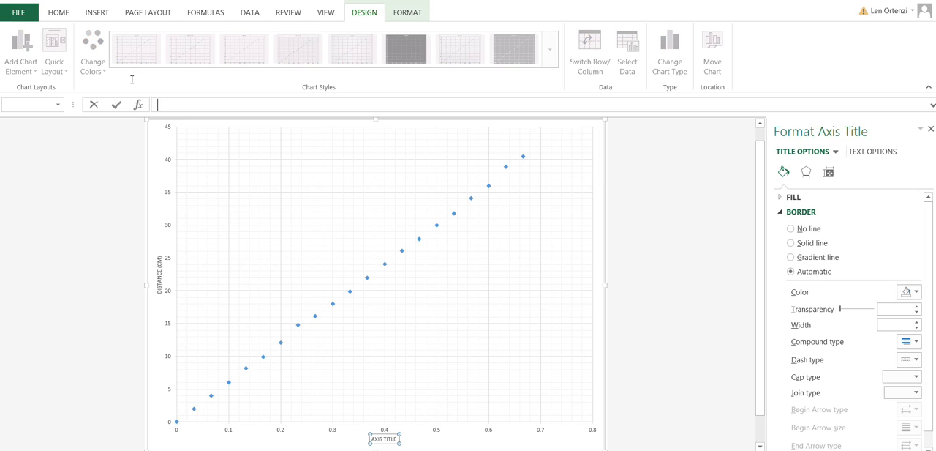
text(time (sec)
key(Return)
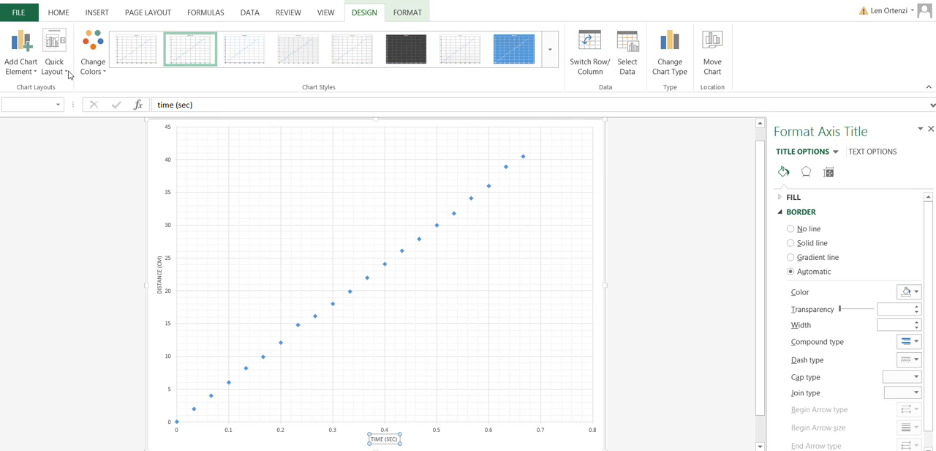
Step: Add a centered overlay chart title reading "Distance vs time (UM)"
click(17, 47)
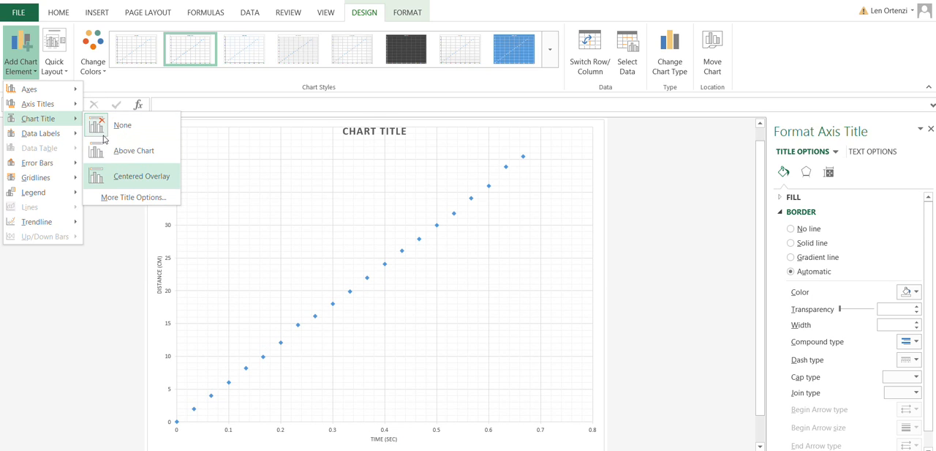
click(105, 143)
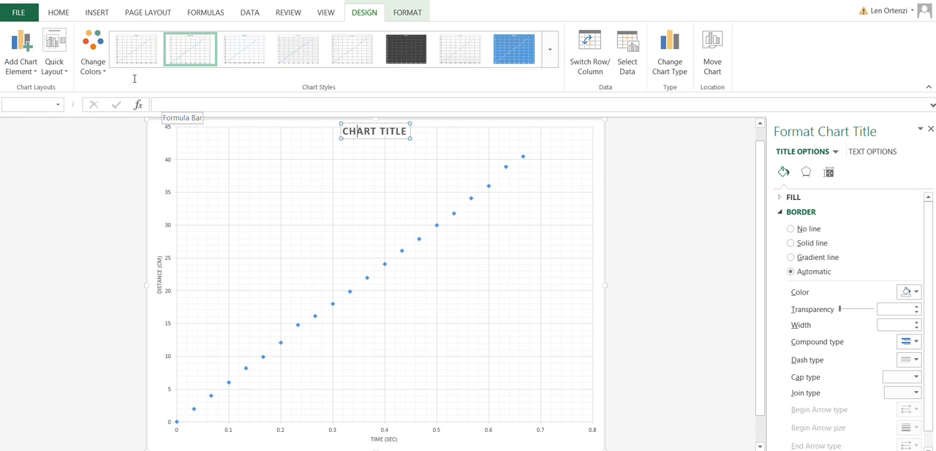
click(178, 105)
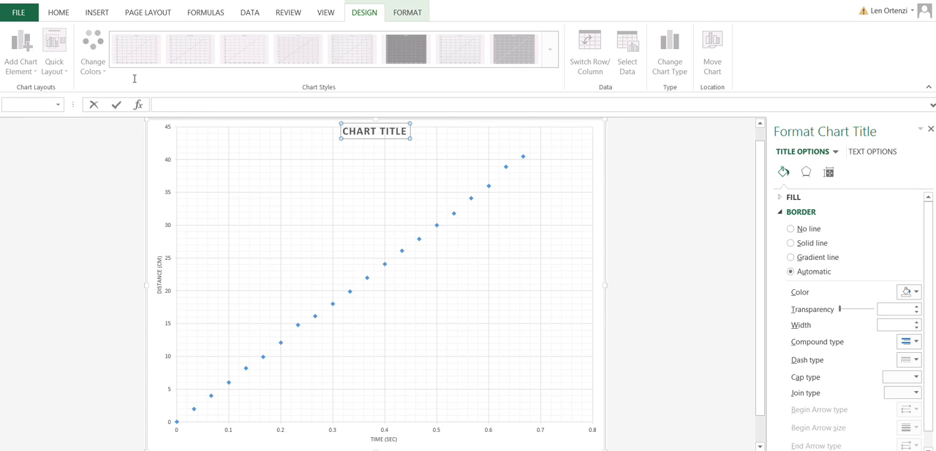
text(Distance vs time (UM)
key(Return)
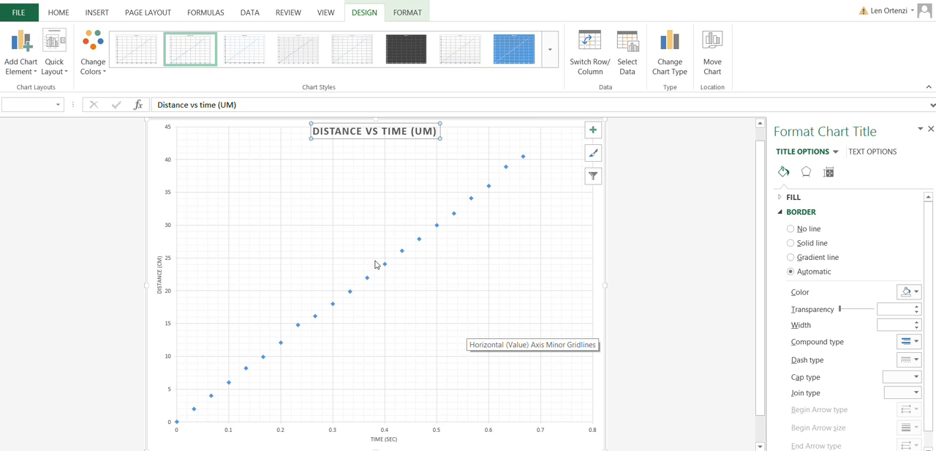
Step: Color the horizontal axis minor gridlines black
click(291, 321)
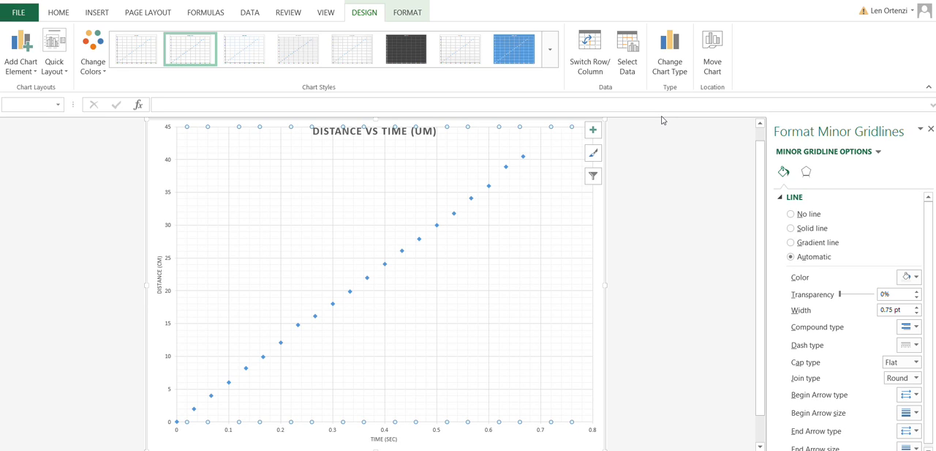
click(914, 277)
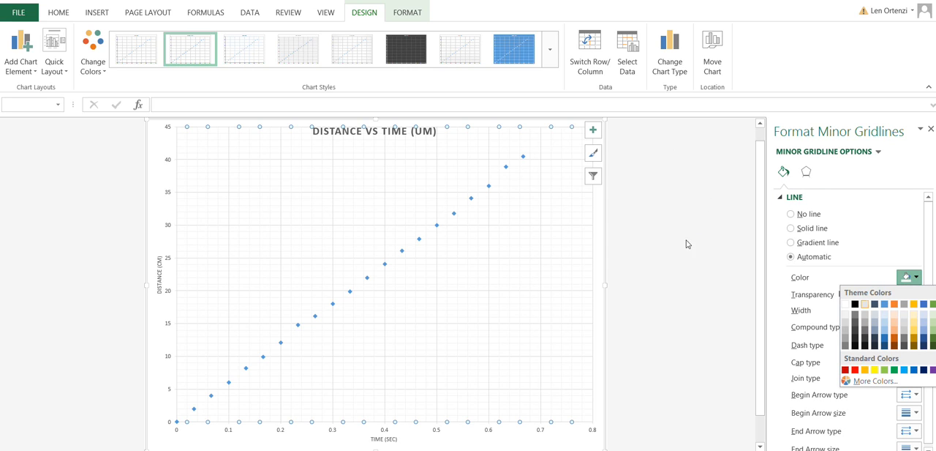
click(855, 303)
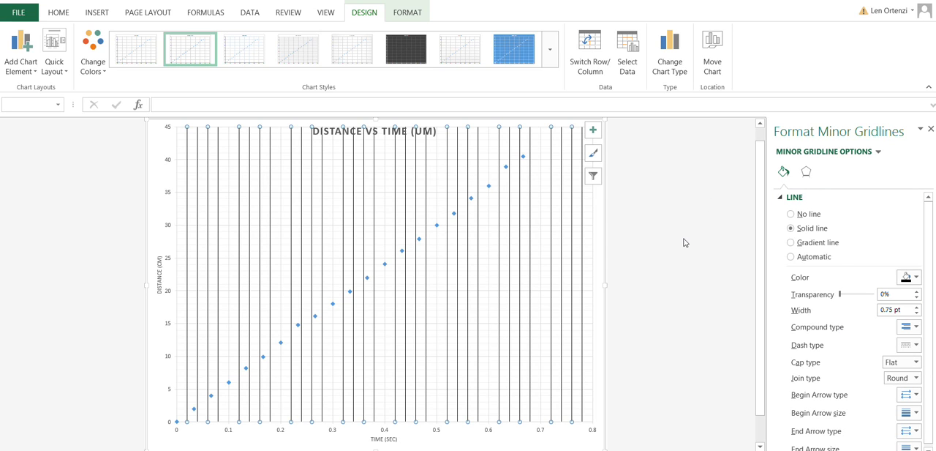
Step: Color the horizontal axis major gridlines black
drag(928, 271, 930, 307)
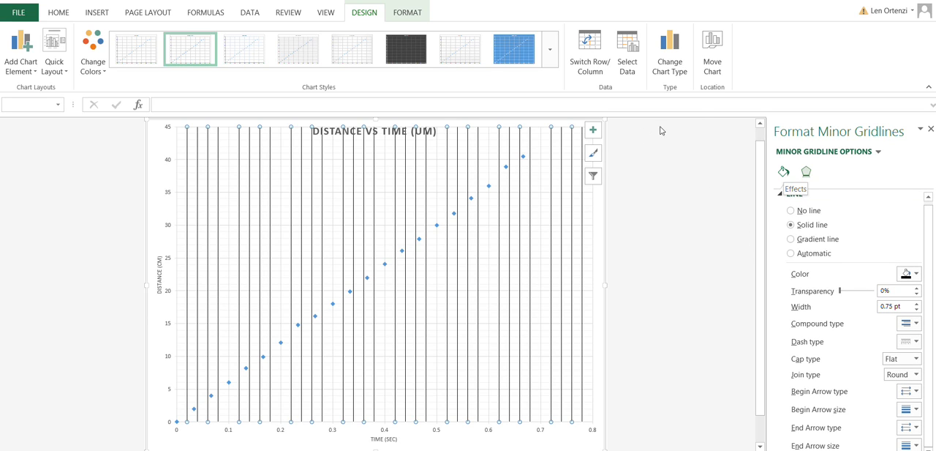
click(878, 152)
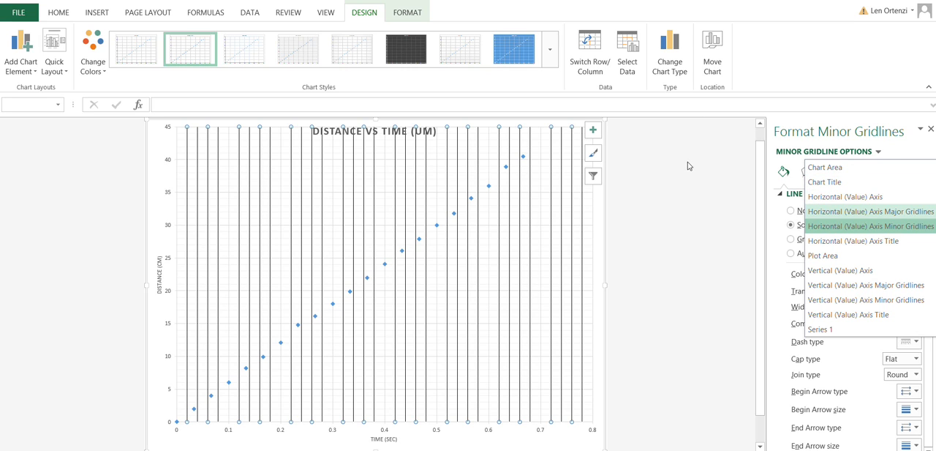
click(858, 212)
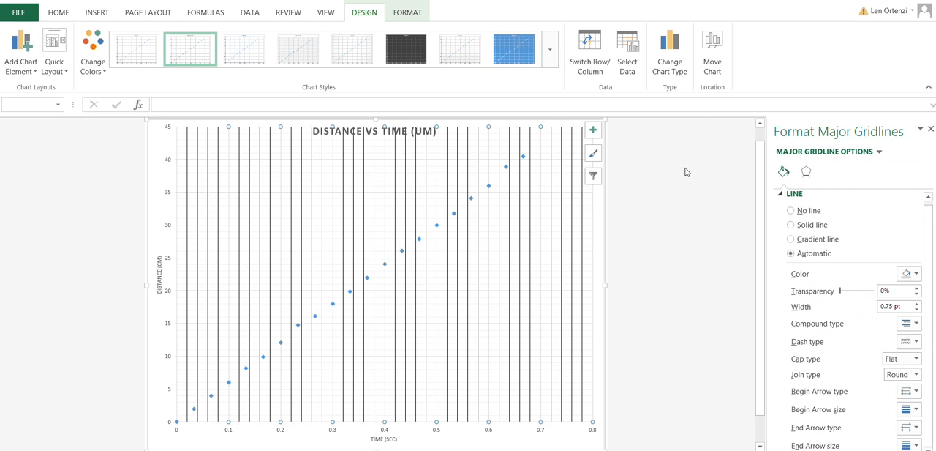
click(909, 273)
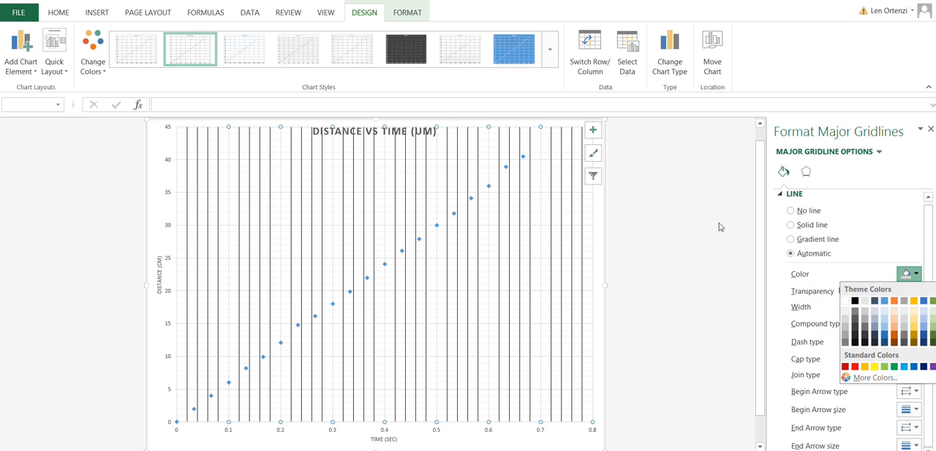
click(855, 299)
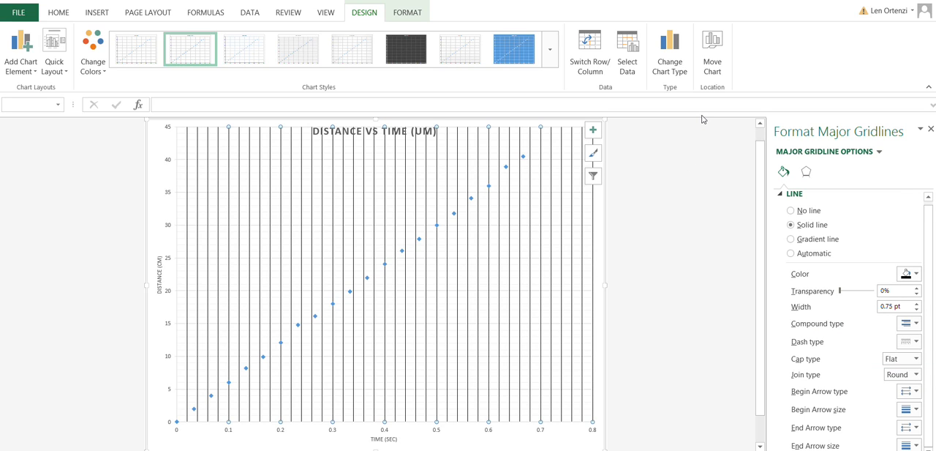
Step: Color the vertical axis major gridlines black
click(879, 151)
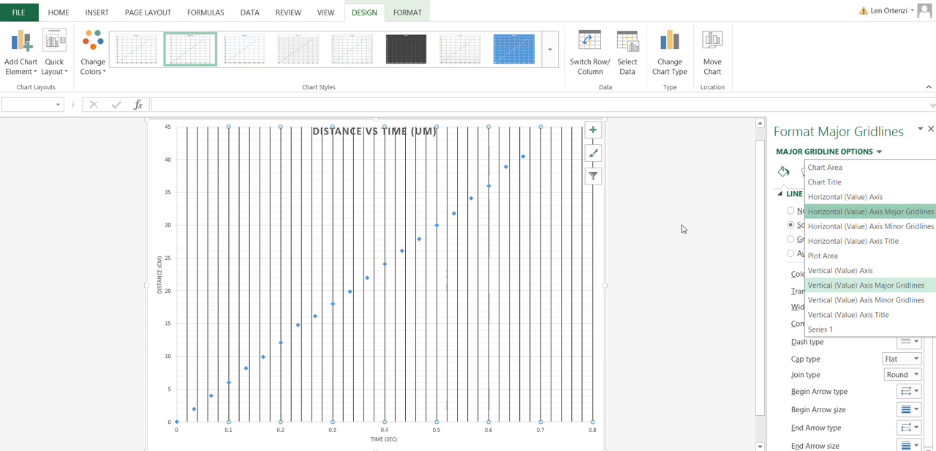
click(866, 285)
click(909, 274)
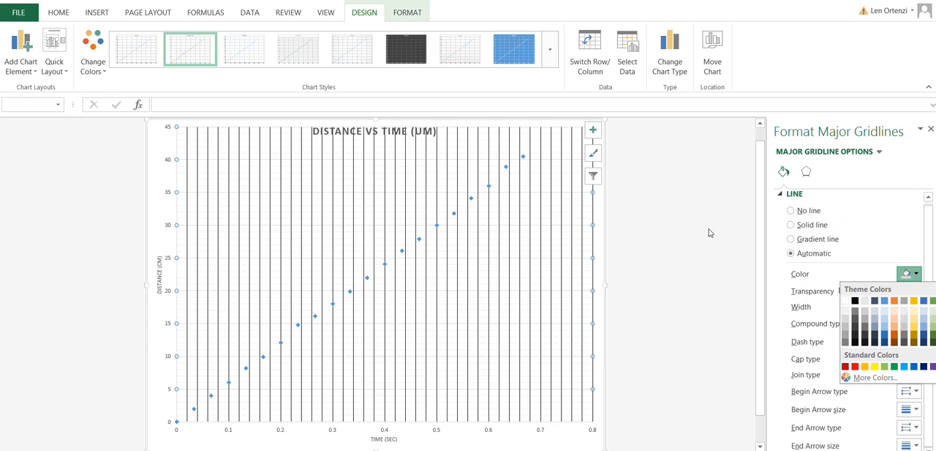
click(855, 300)
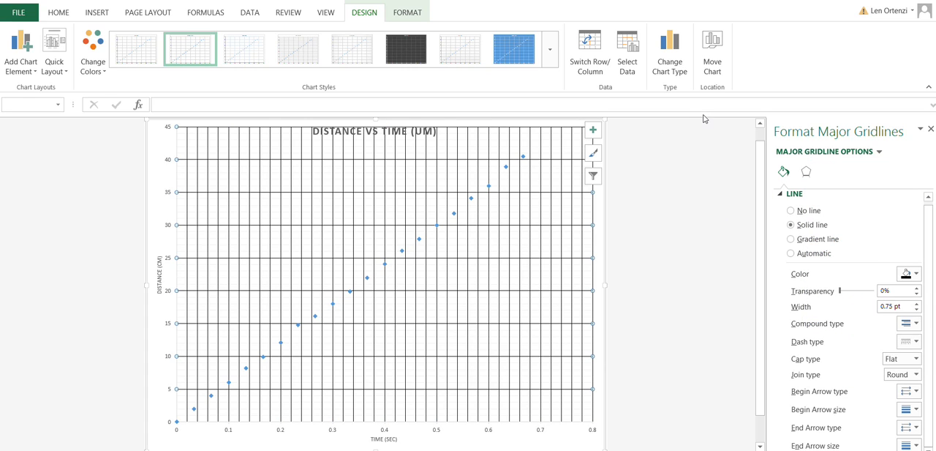
Step: Color the vertical axis minor gridlines black
click(878, 151)
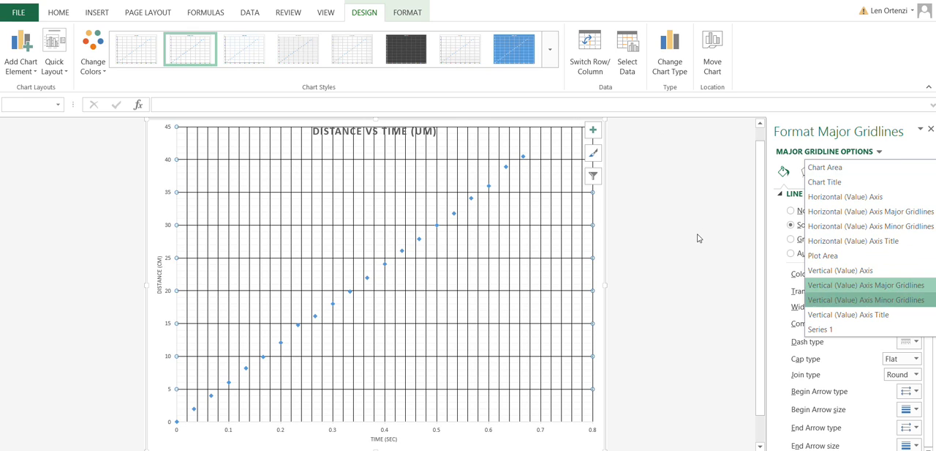
click(871, 299)
click(909, 273)
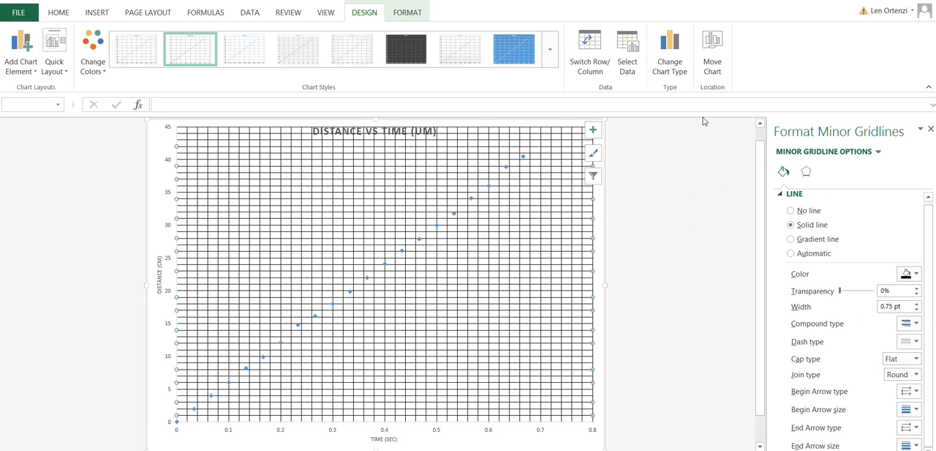
click(879, 152)
key(Down)
key(Down)
key(Down)
key(Down)
key(Down)
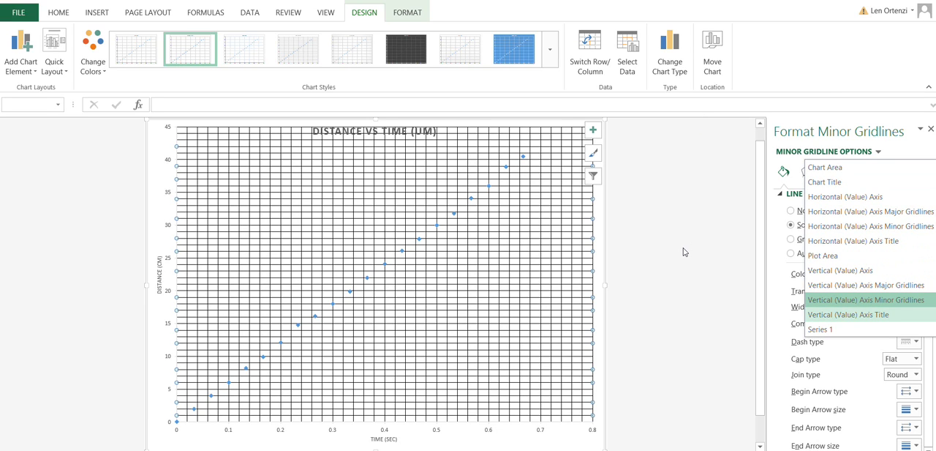
key(Return)
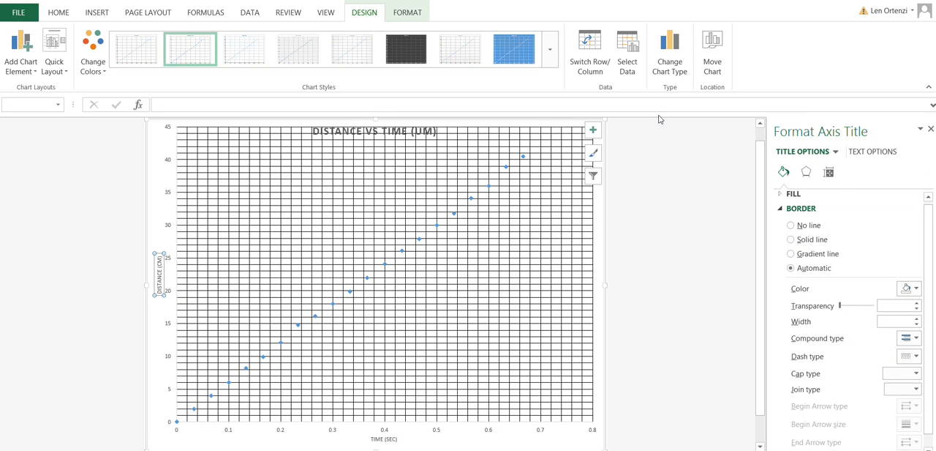
Step: Color the line of the chart's vertical axis black
click(836, 152)
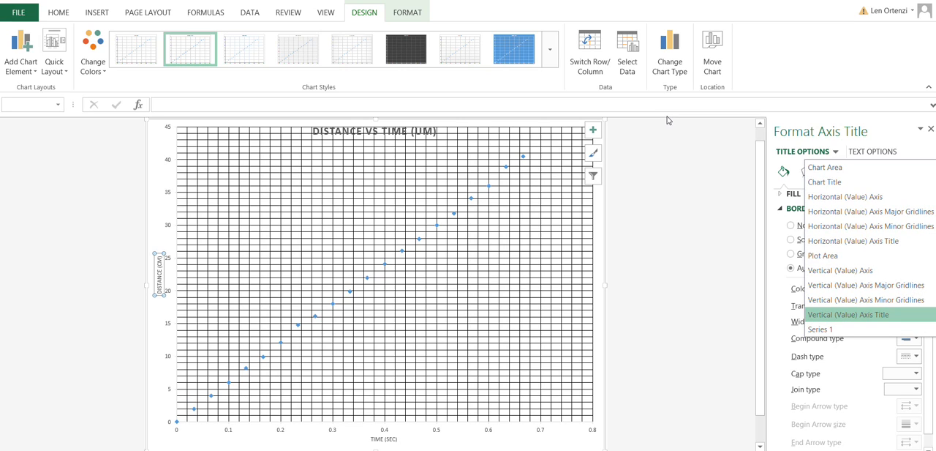
click(842, 270)
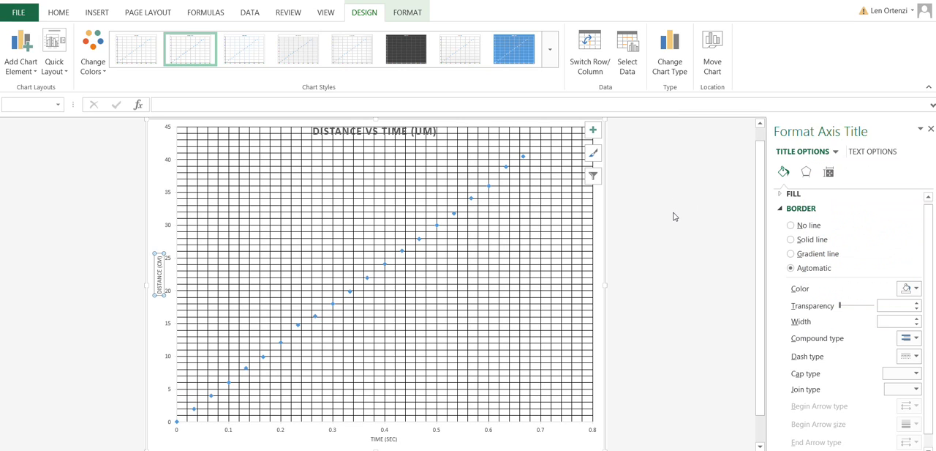
click(914, 288)
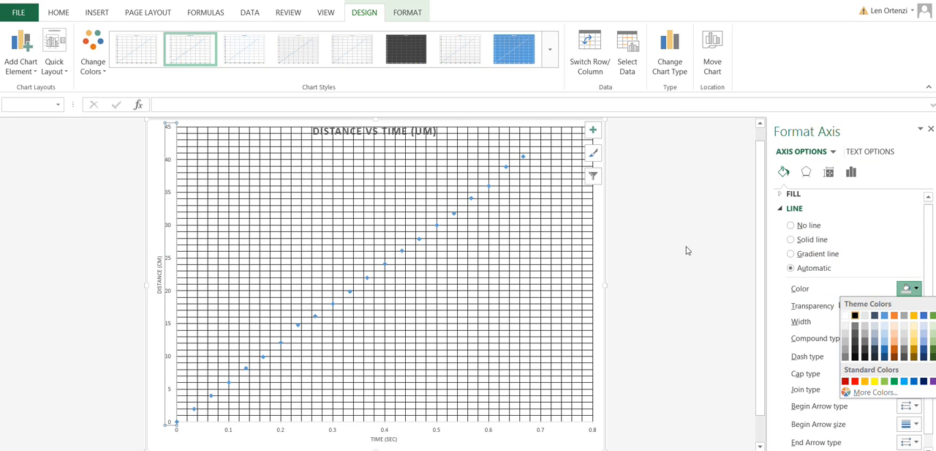
click(856, 314)
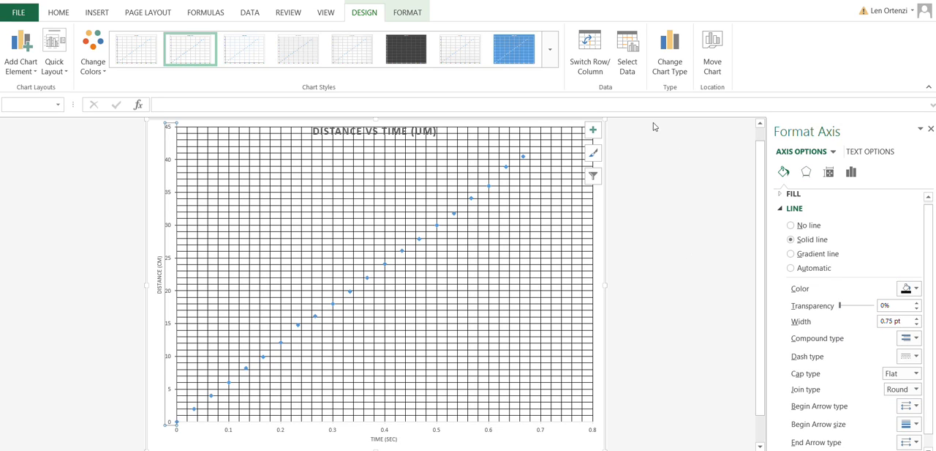
Step: Color the line of the chart's horizontal axis black
click(831, 151)
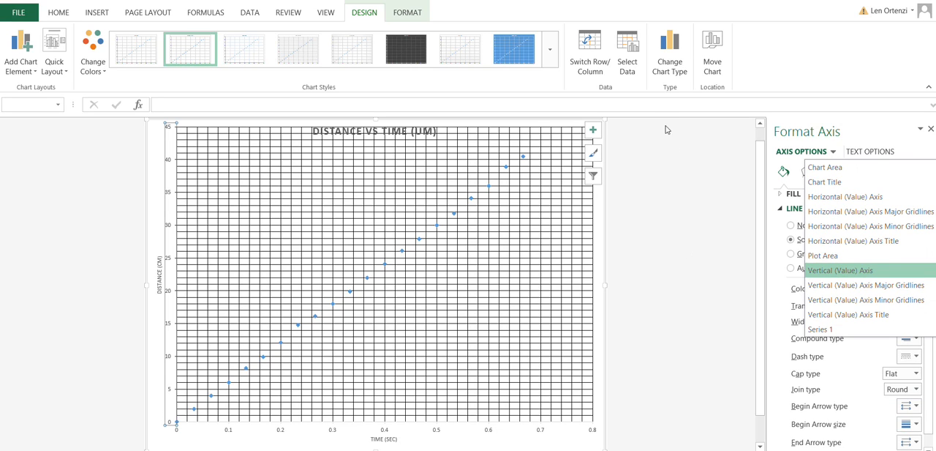
click(833, 196)
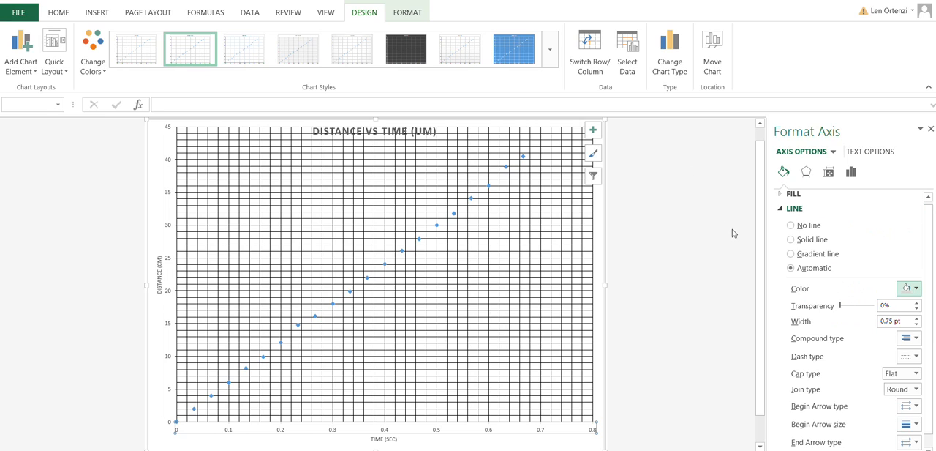
click(909, 287)
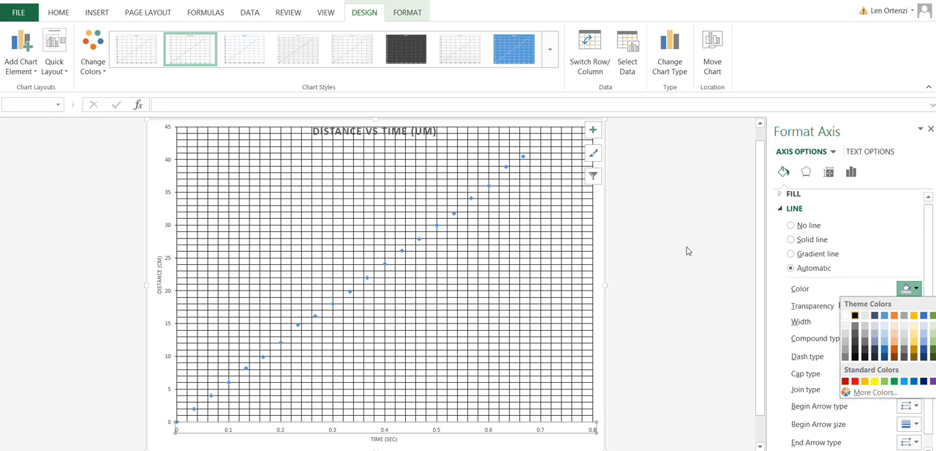
click(855, 314)
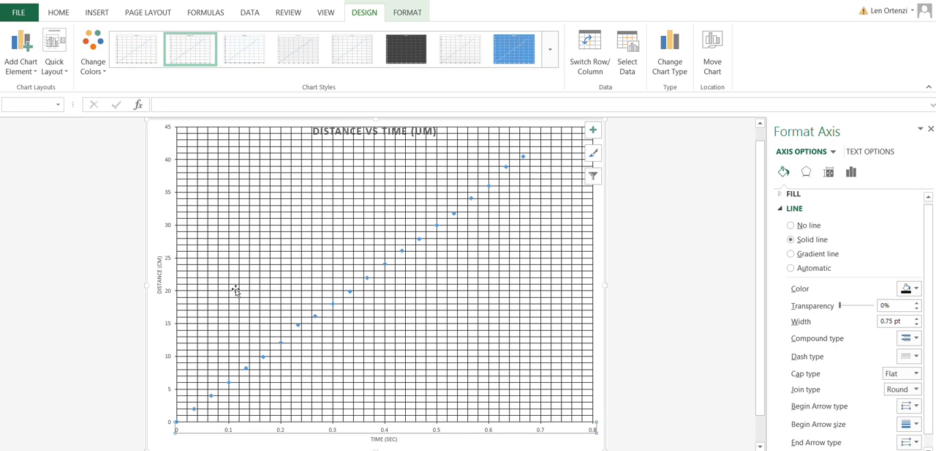
click(281, 341)
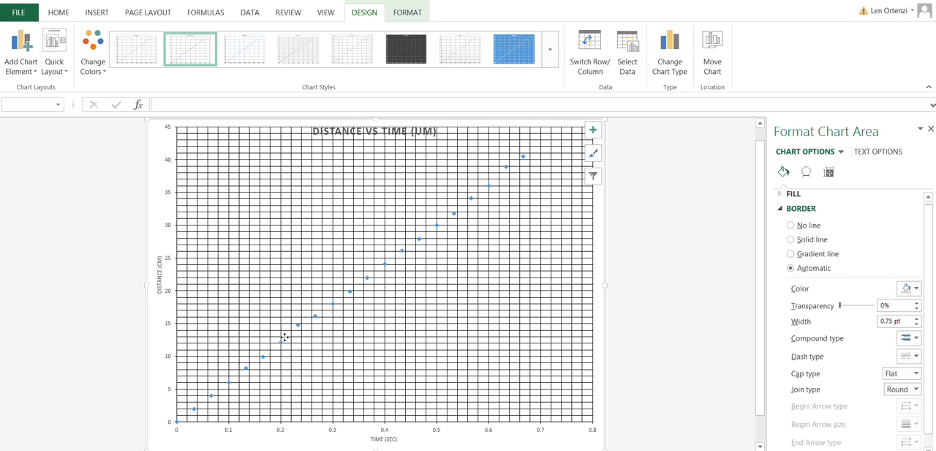
key(Up)
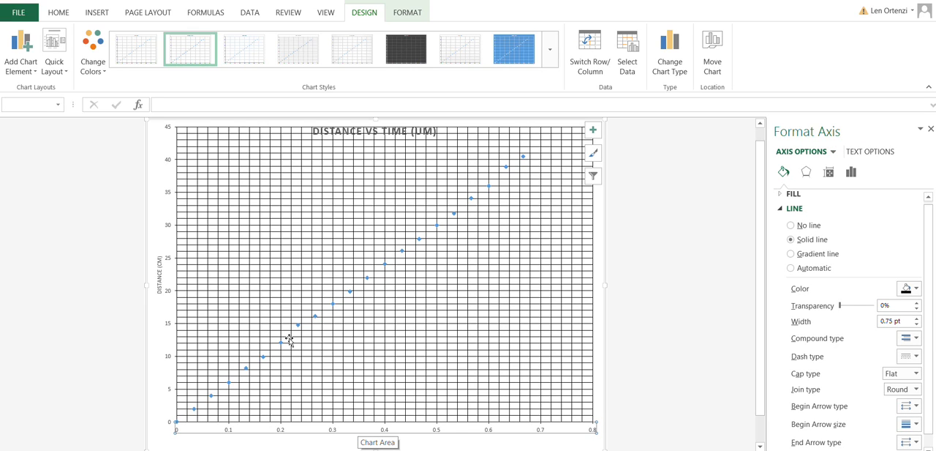
right_click(290, 339)
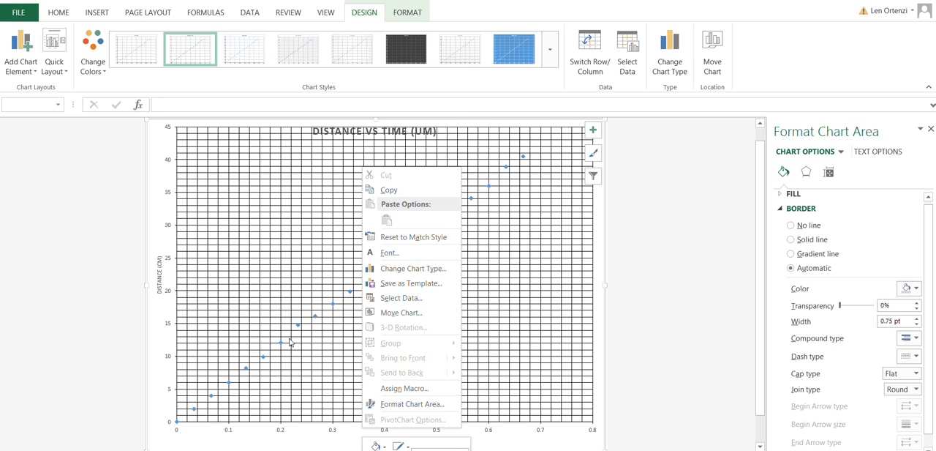
click(279, 340)
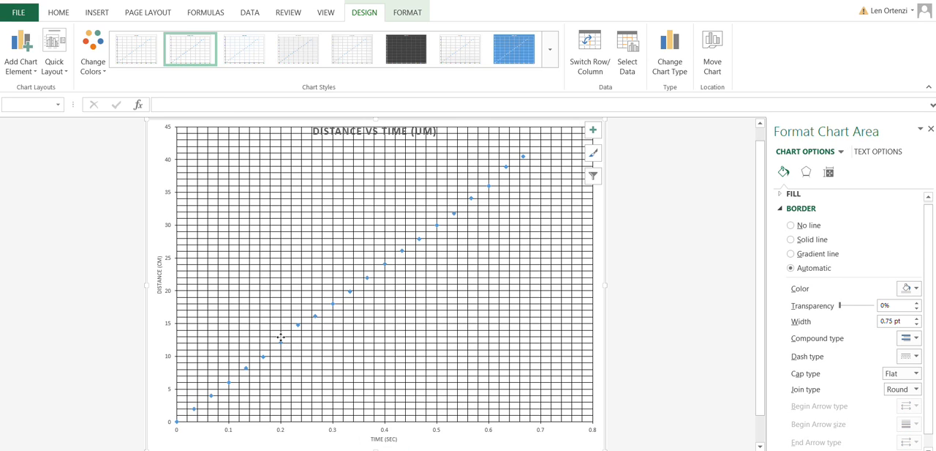
Step: Set the minor unit of the horizontal time axis to 0.0333333333
click(284, 337)
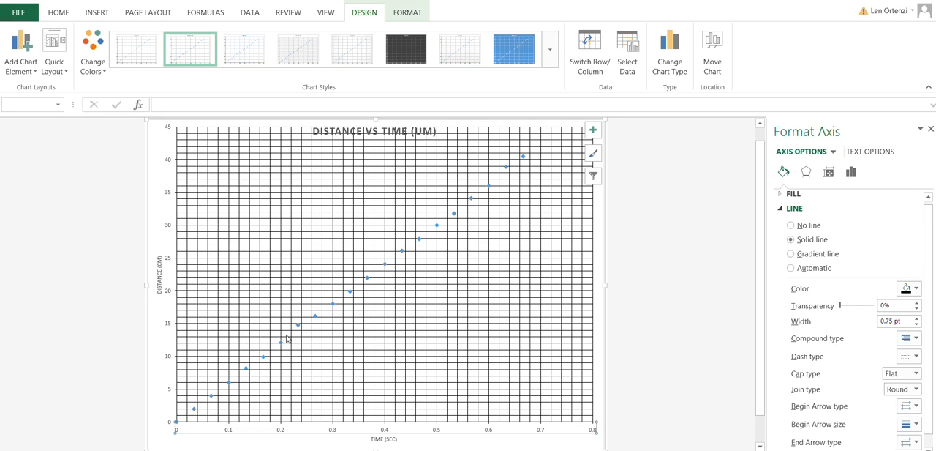
right_click(293, 337)
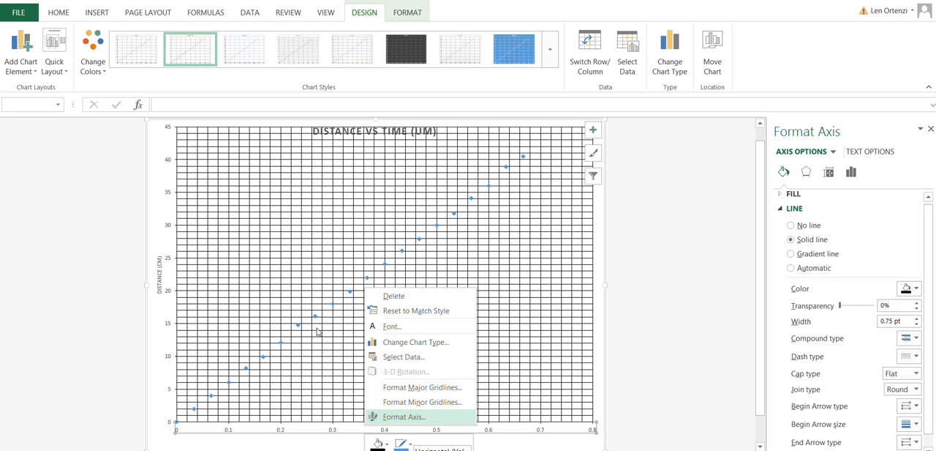
click(317, 331)
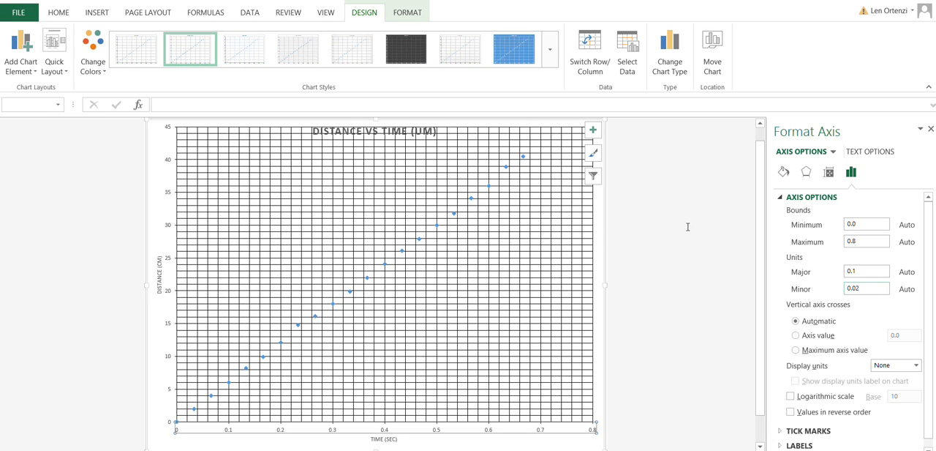
drag(692, 226, 679, 229)
key(BackSpace)
key(Return)
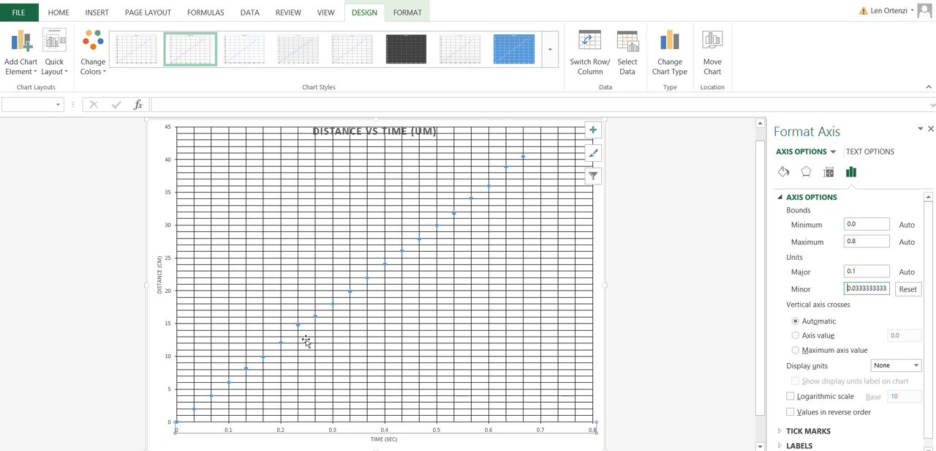
Step: Format the numbers of the chart's horizontal time axis with the custom format # ??/30
scroll(742, 242, down, 1)
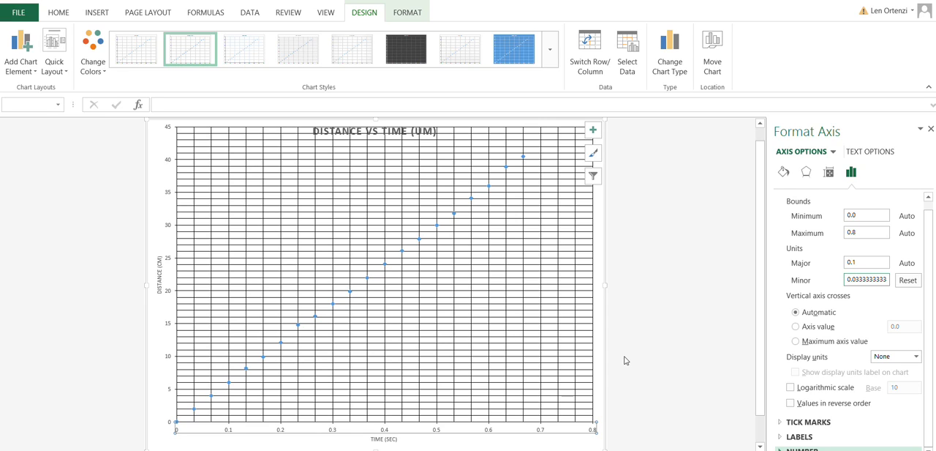
click(300, 360)
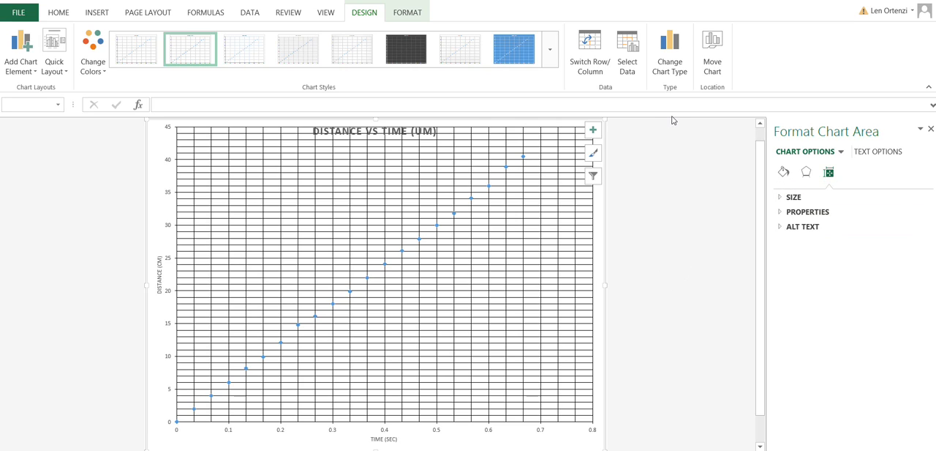
click(841, 151)
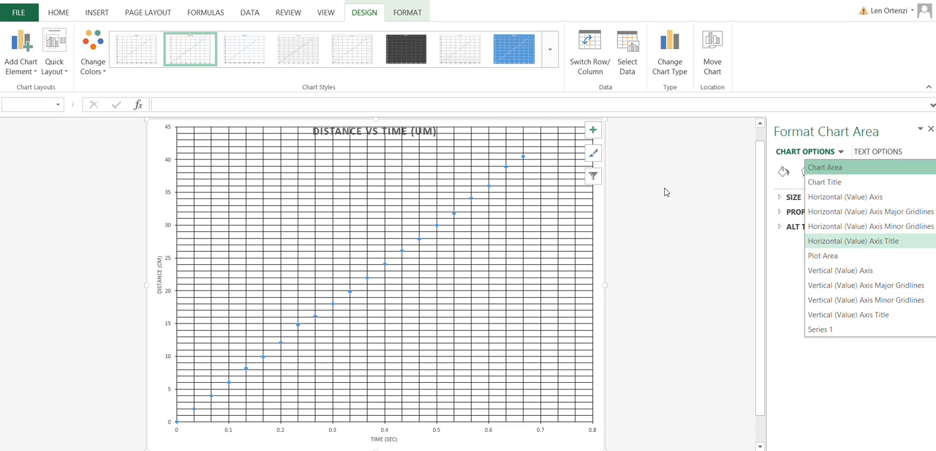
click(845, 196)
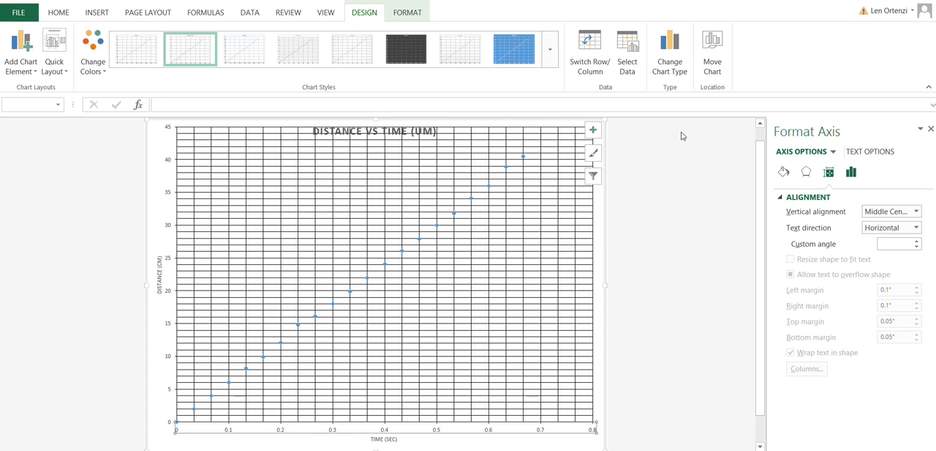
click(852, 172)
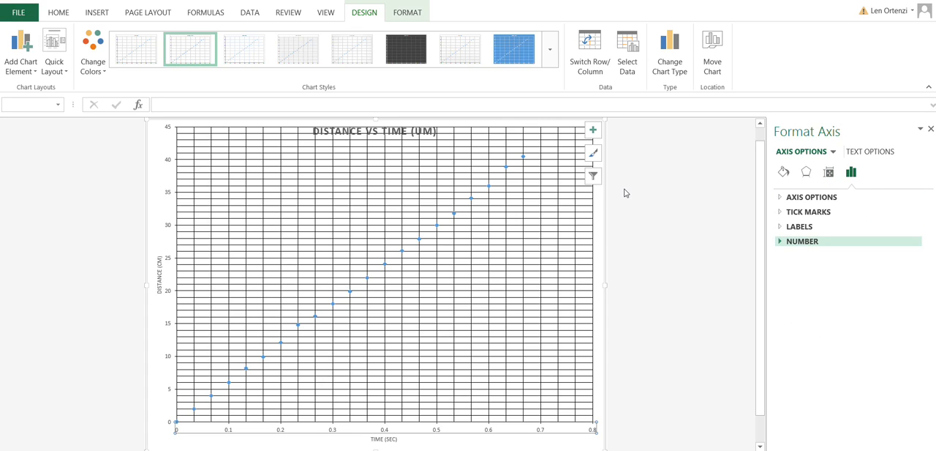
click(803, 240)
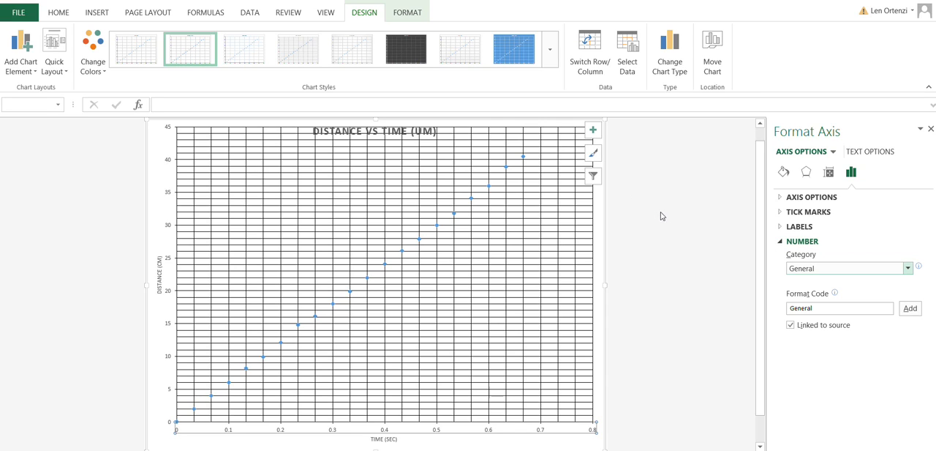
click(908, 267)
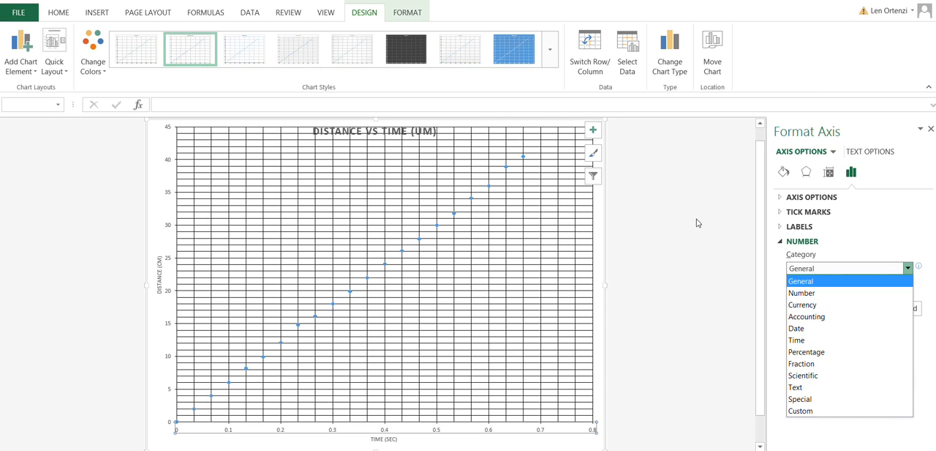
click(805, 410)
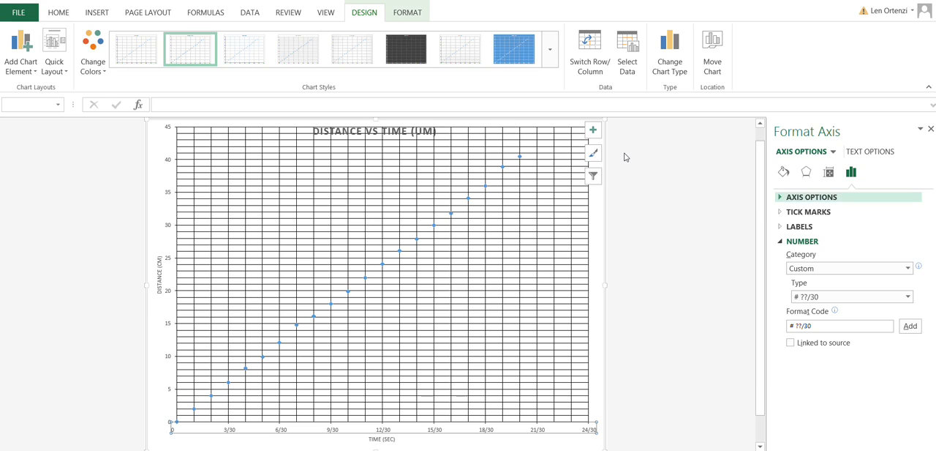
Step: Set the major unit of the horizontal time axis to 0.0333333333
click(811, 197)
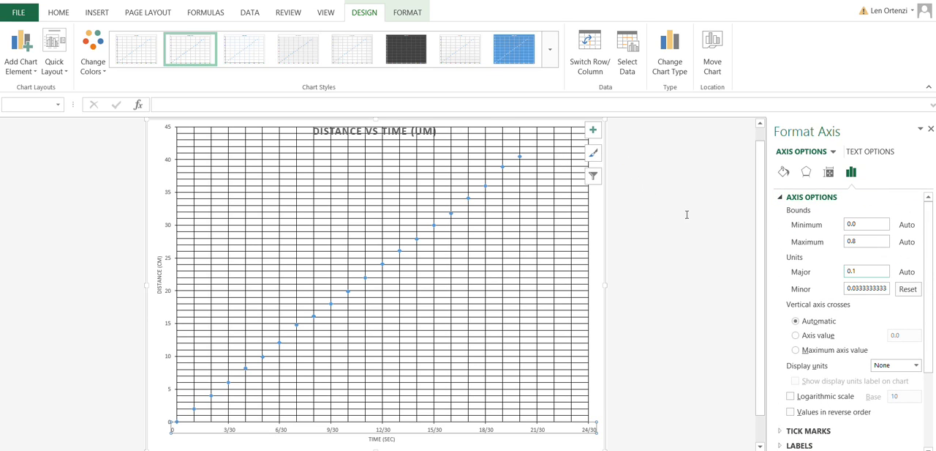
click(863, 270)
drag(859, 270, 841, 270)
text(.03333333333)
key(Return)
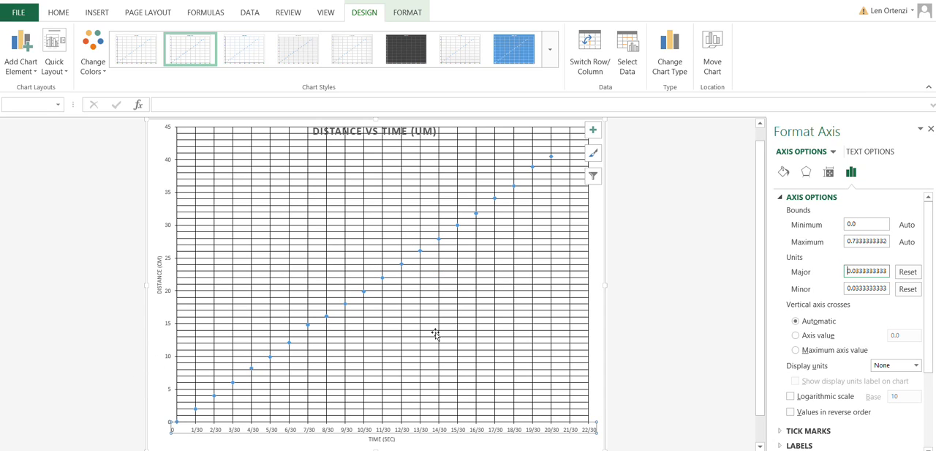
Step: Draw a straight line from the origin through the plotted points, about 8.38" wide and 6.08" high
click(82, 9)
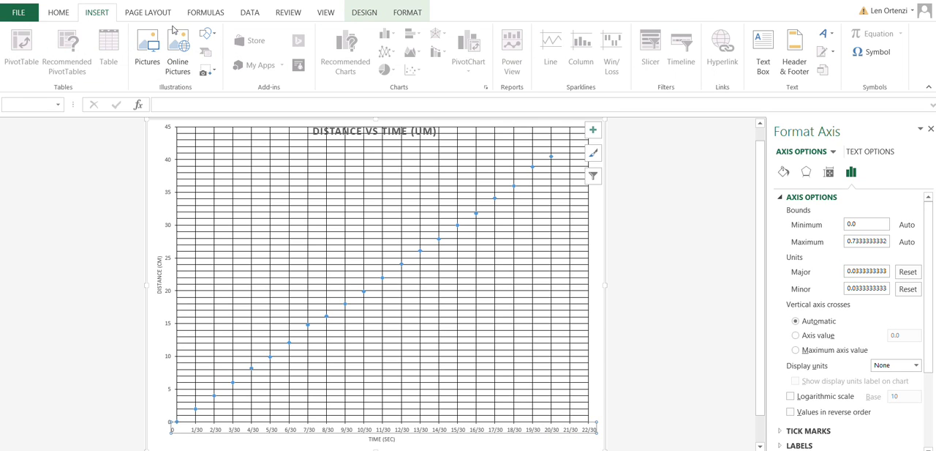
click(207, 33)
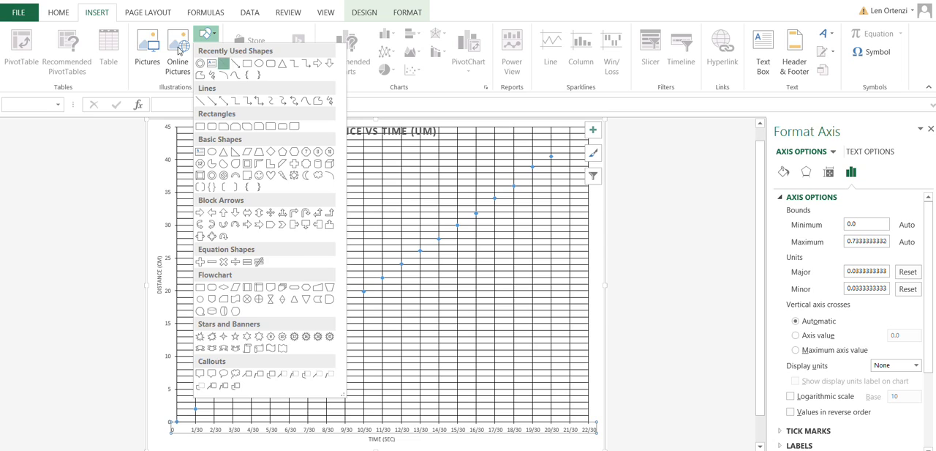
click(224, 63)
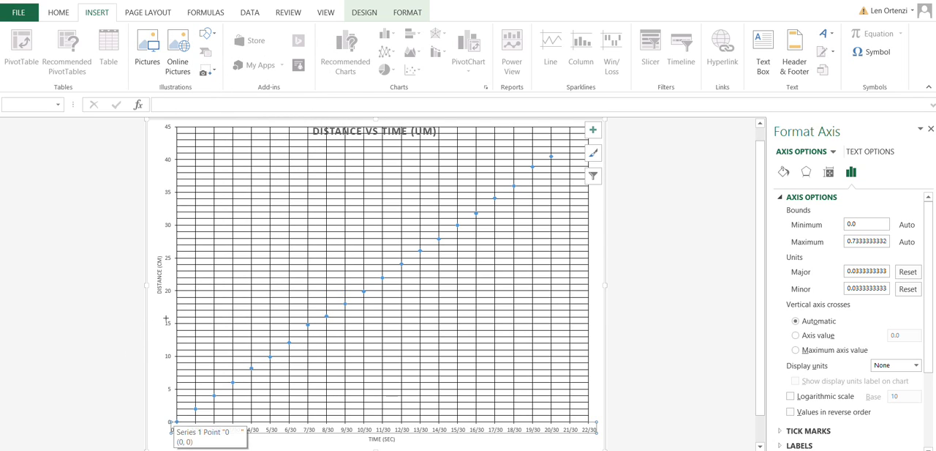
mouse_move(176, 421)
mouse_down()
mouse_move(339, 296)
mouse_move(540, 172)
mouse_move(574, 128)
mouse_up()
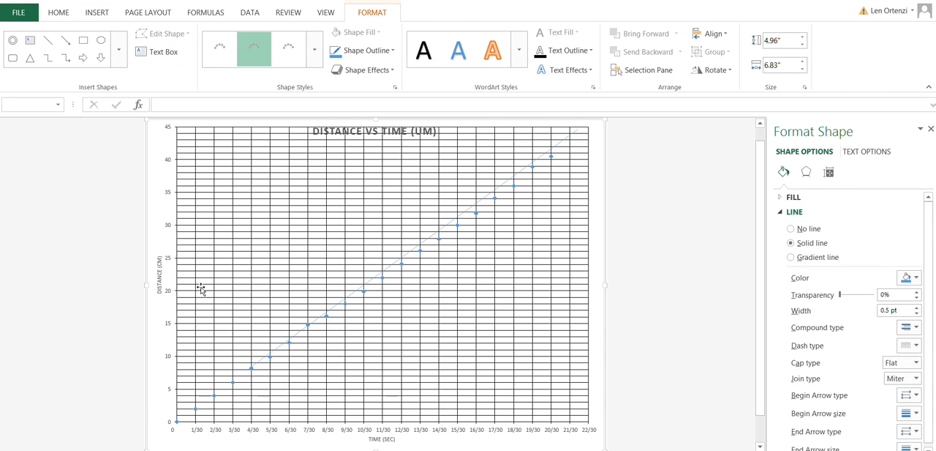
drag(248, 368, 173, 423)
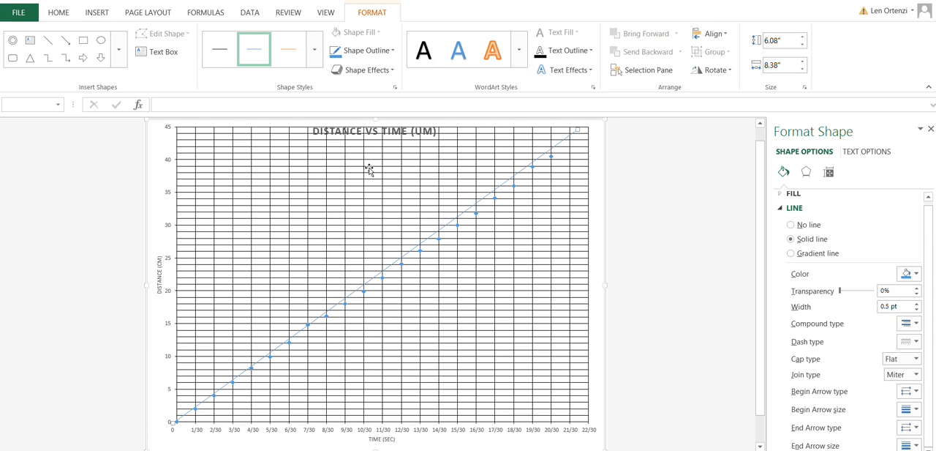
Step: Adjust the straight line's position and ends to fit the data points, about 8.71" wide and 6.16" high
click(370, 172)
click(370, 176)
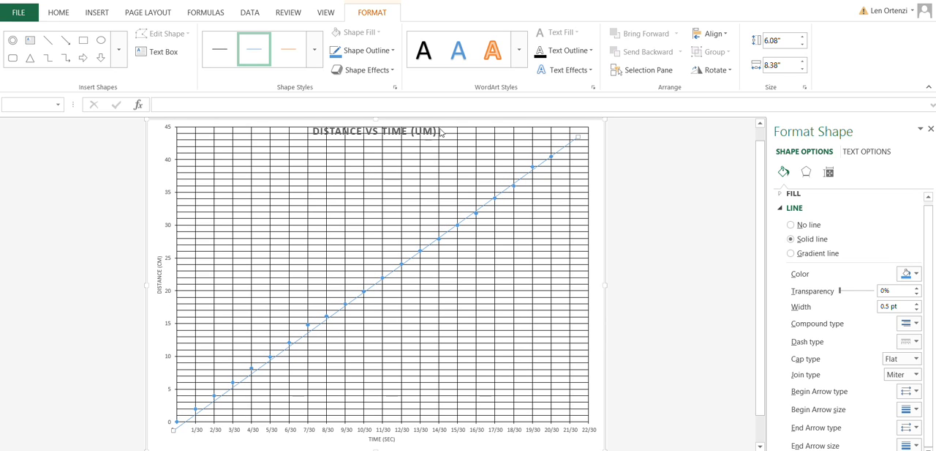
drag(463, 105, 465, 116)
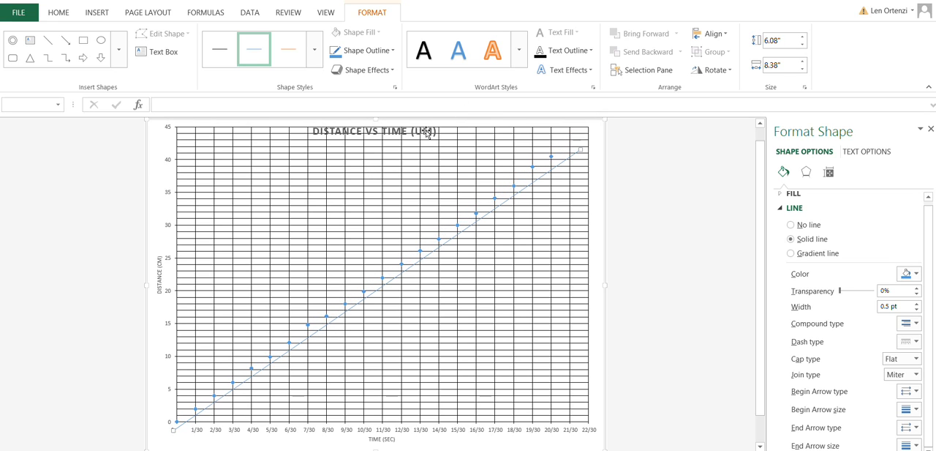
drag(288, 238, 284, 234)
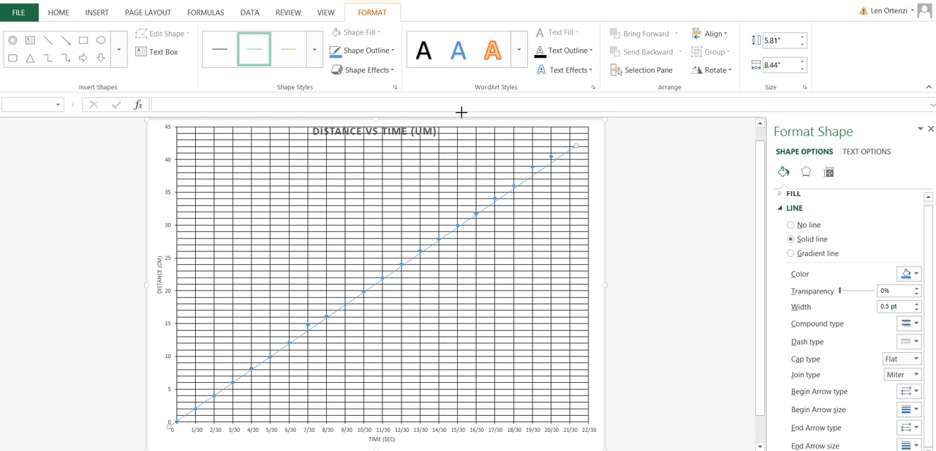
drag(462, 112, 471, 99)
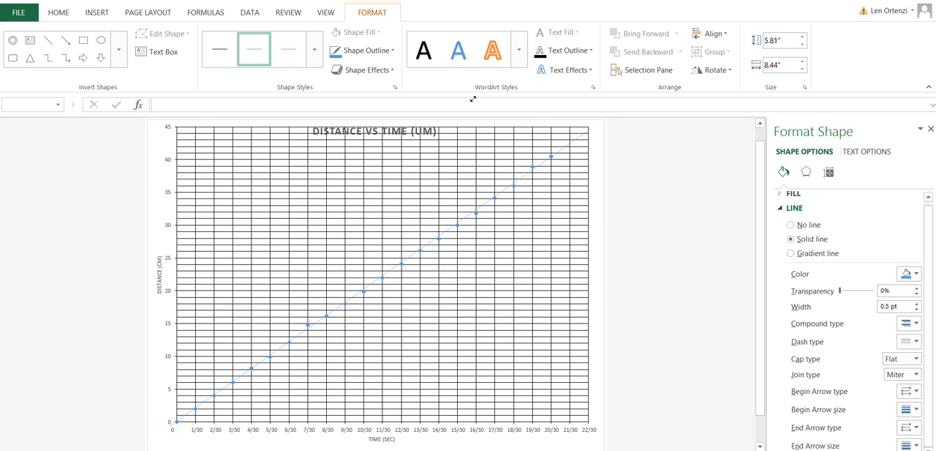
drag(473, 98, 473, 97)
mouse_move(237, 407)
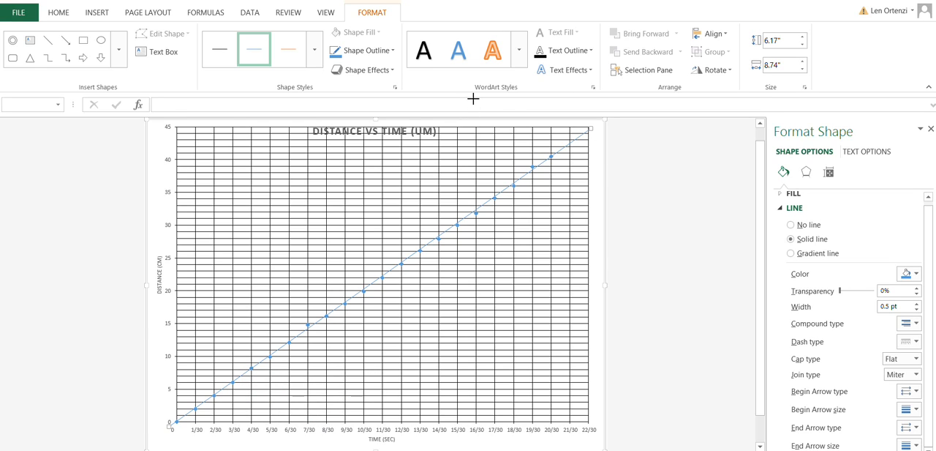
drag(473, 98, 473, 99)
drag(136, 340, 136, 337)
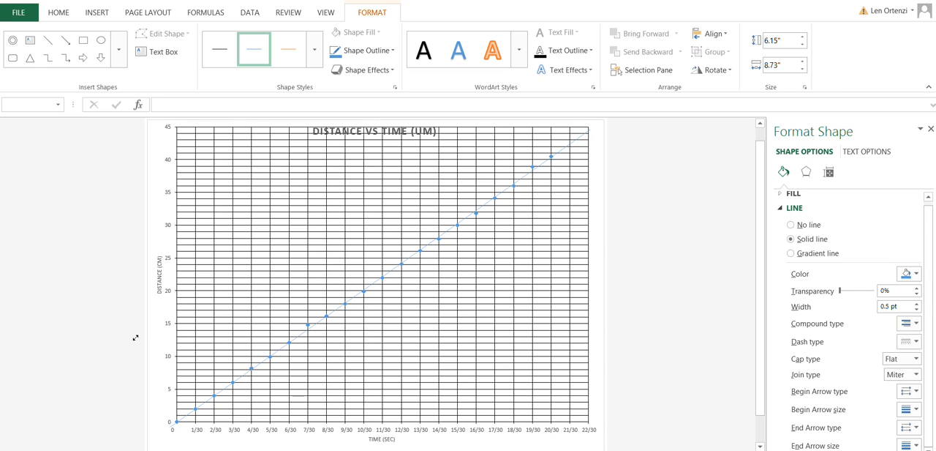
drag(135, 337, 135, 337)
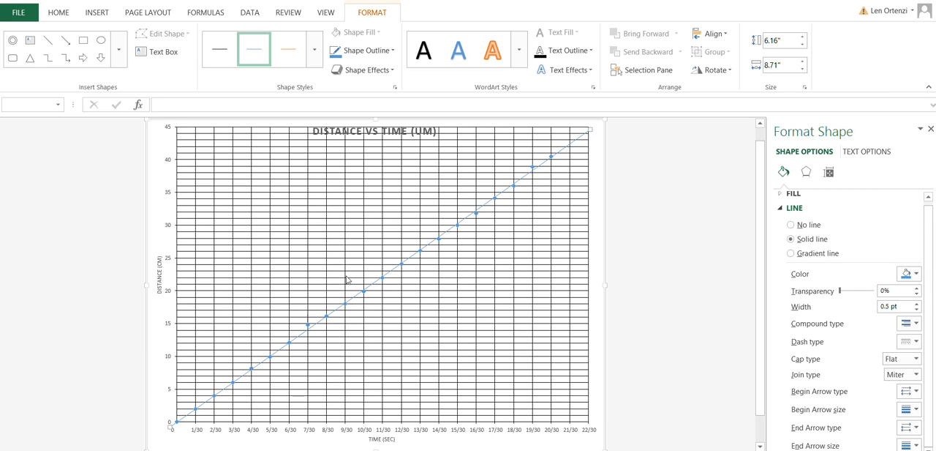
Step: Add an empty text box on the chart below the upper part of the straight line
click(136, 50)
drag(360, 194, 441, 214)
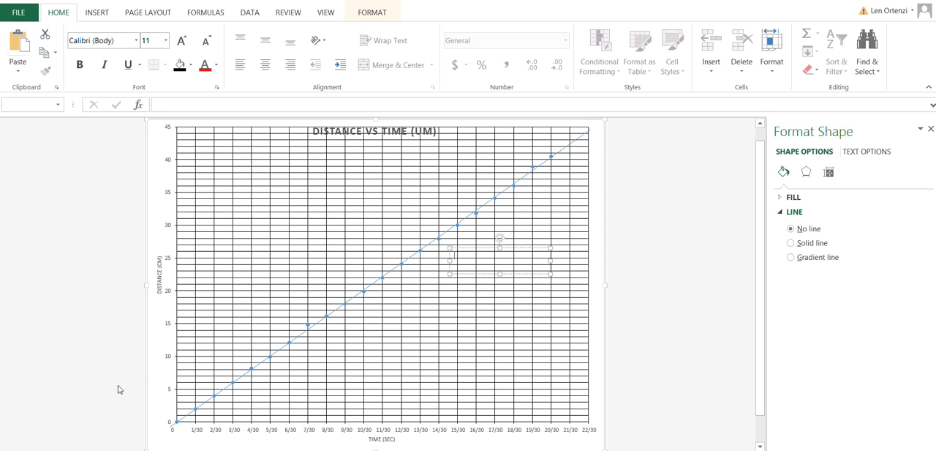
Step: Examine the second Time and Distance data set in columns N and O of Sheet1 and return to the chart
key(ctrl+Page_Down)
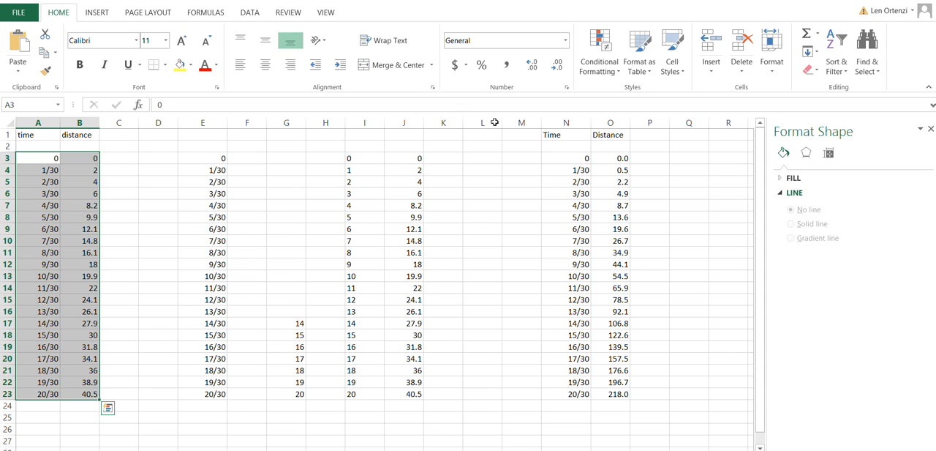
mouse_move(616, 156)
mouse_down()
mouse_move(616, 394)
mouse_move(617, 146)
mouse_move(617, 158)
mouse_move(575, 157)
mouse_move(606, 157)
mouse_move(607, 169)
mouse_up()
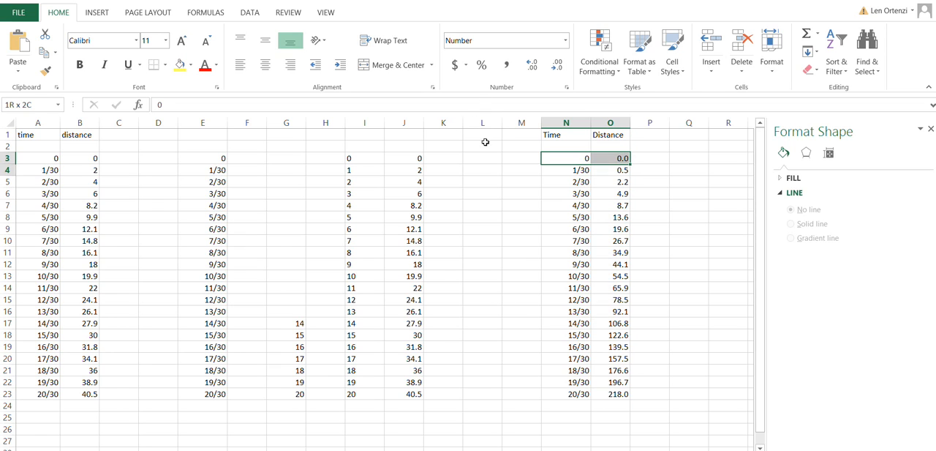
drag(485, 142, 482, 308)
click(482, 240)
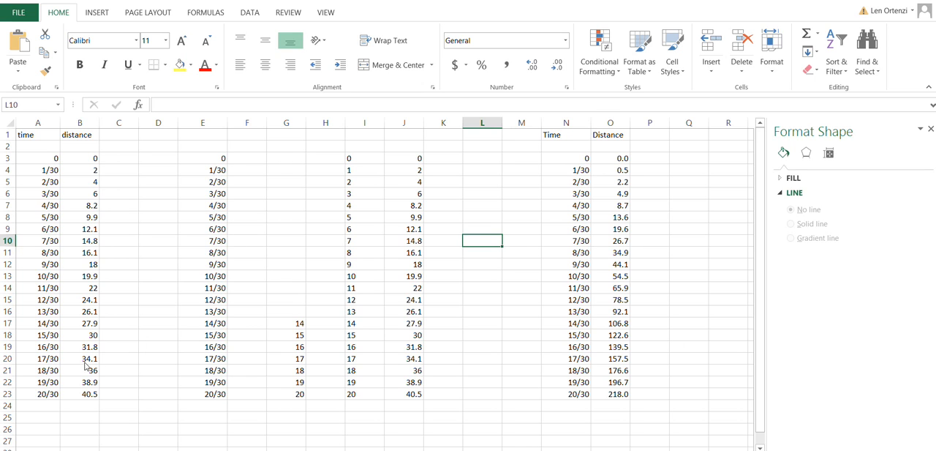
click(195, 364)
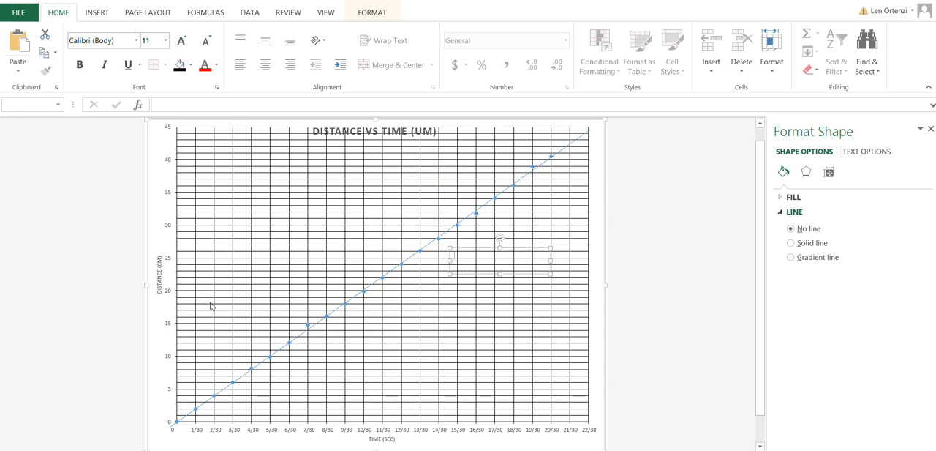
Step: Remove the empty text box and the straight line from the chart
click(287, 231)
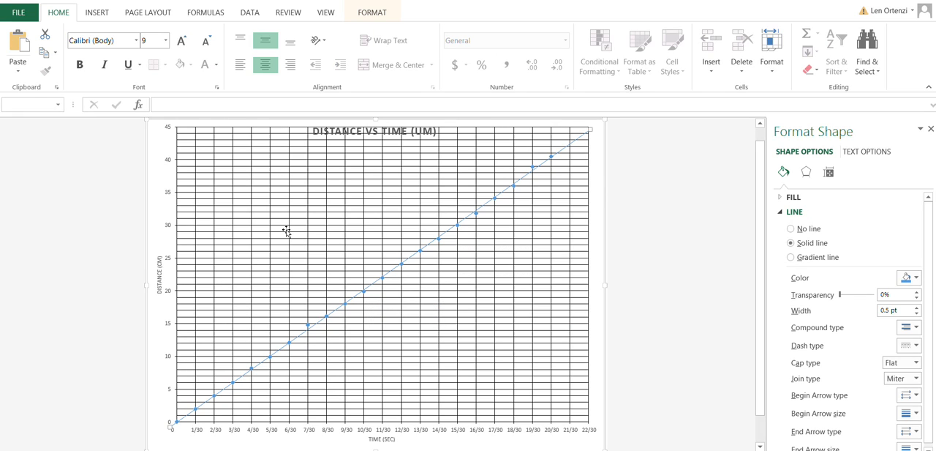
key(ctrl+z)
key(ctrl+z)
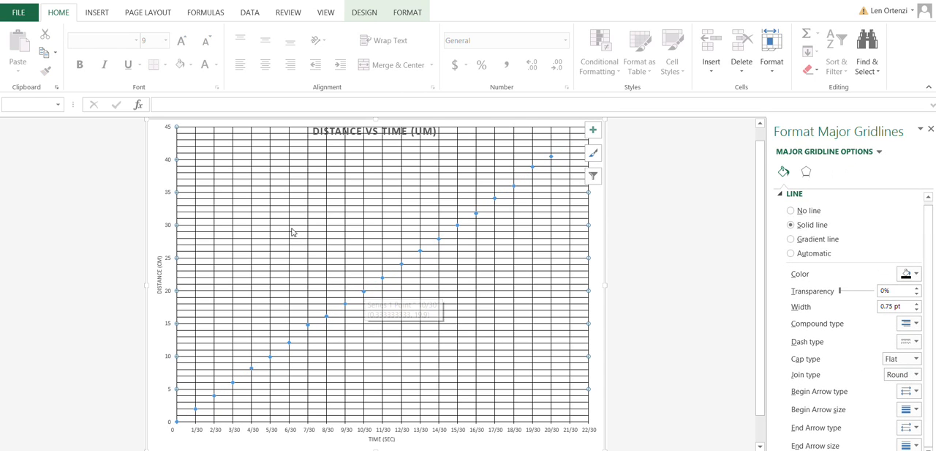
Step: Change the chart's source data to the second Time and Distance data set, range N3:O23 on Sheet1
click(363, 290)
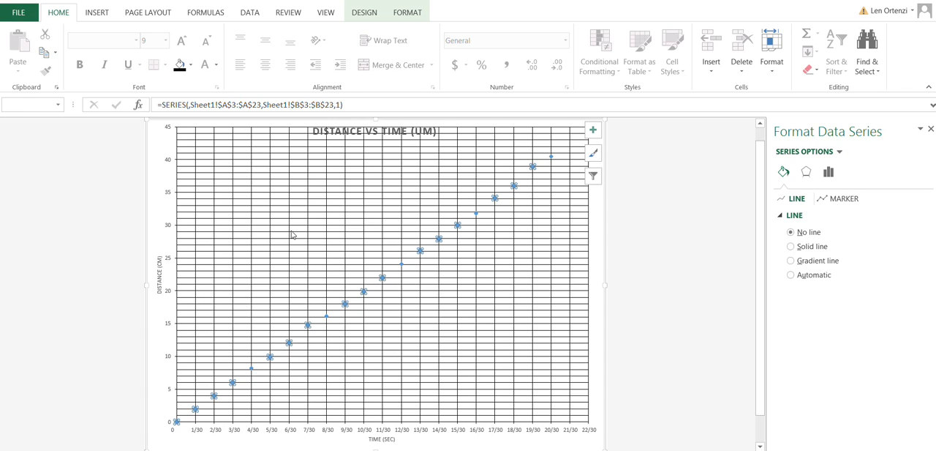
key(shift+F10)
key(Down)
key(Down)
key(Down)
key(Down)
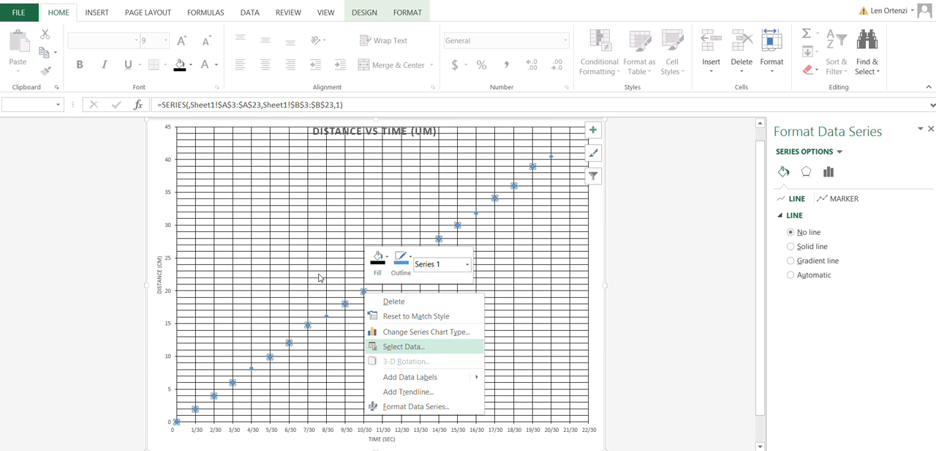
key(Return)
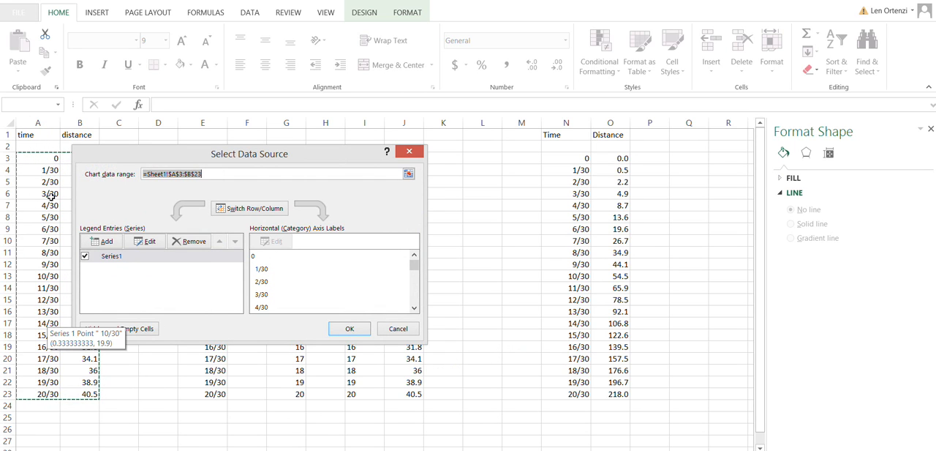
mouse_move(98, 118)
mouse_down()
mouse_move(173, 106)
mouse_move(124, 117)
mouse_up()
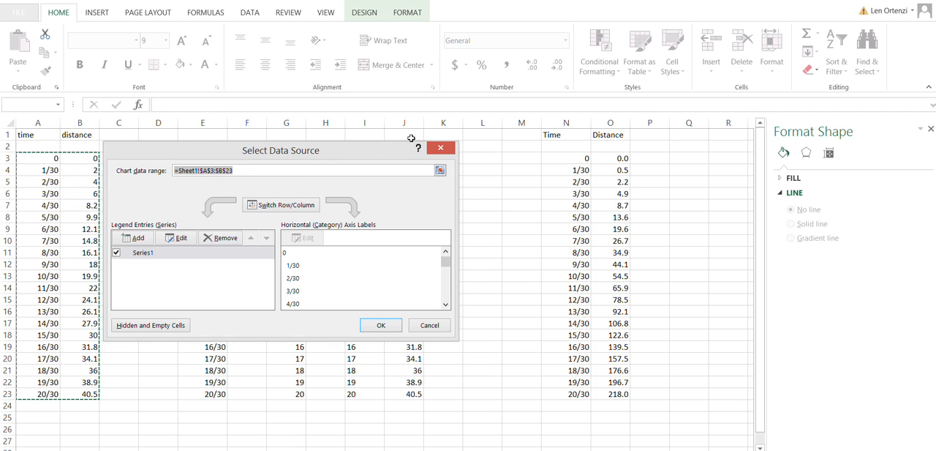
drag(567, 158, 628, 393)
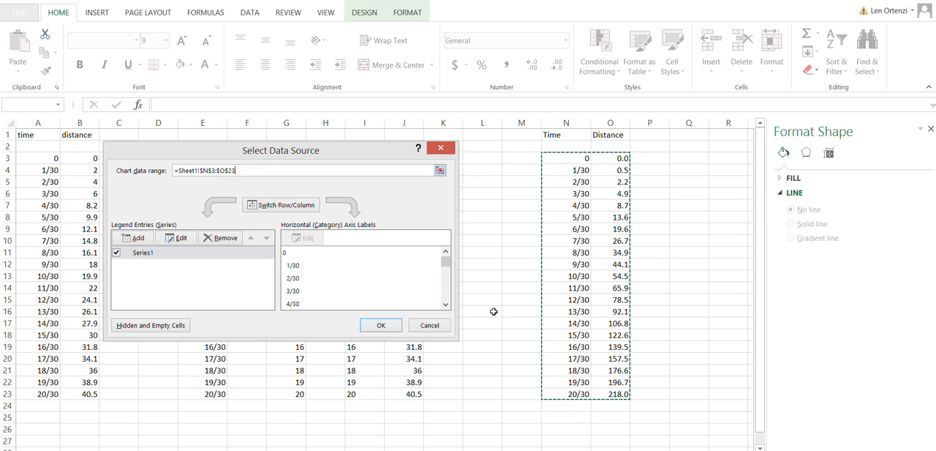
key(Return)
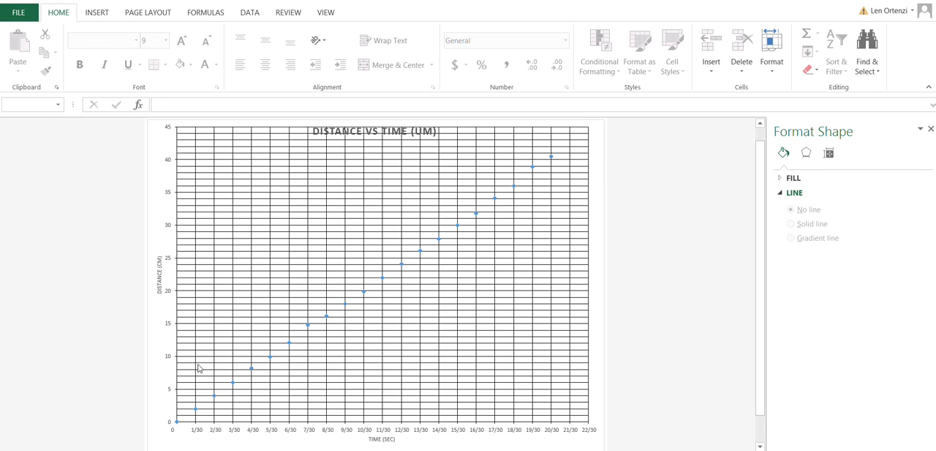
Step: Move the chart sheet before the sample UM sheet within Len.xlsx
key(Menu)
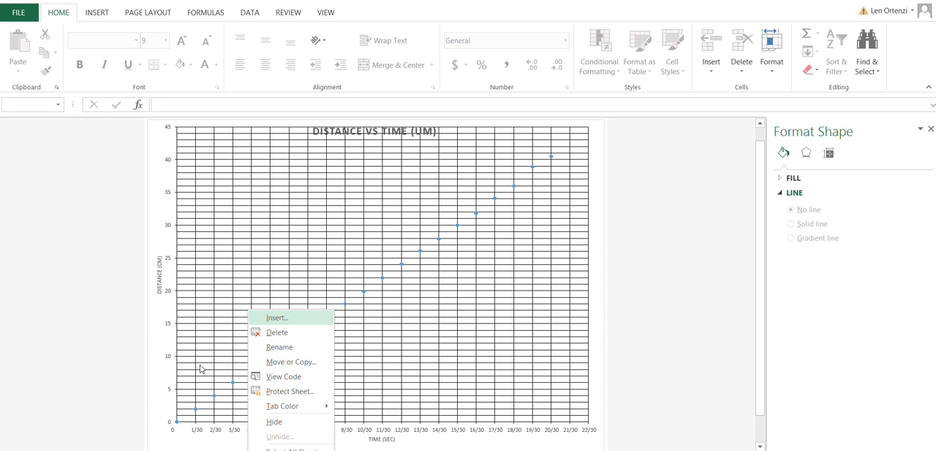
key(Down)
key(Down)
key(Down)
key(Down)
key(Up)
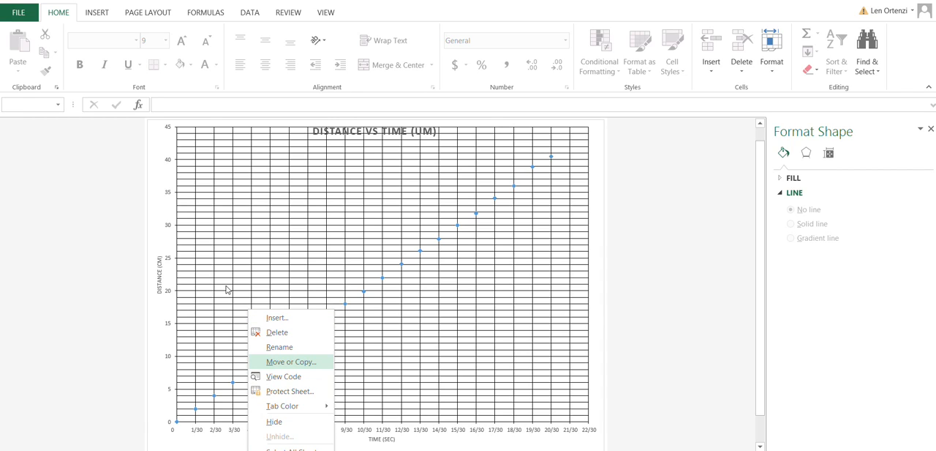
key(Return)
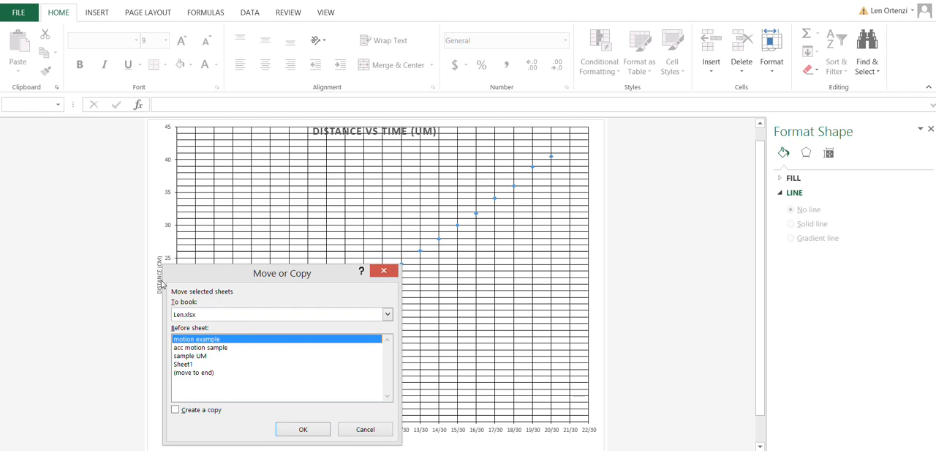
key(Down)
key(Down)
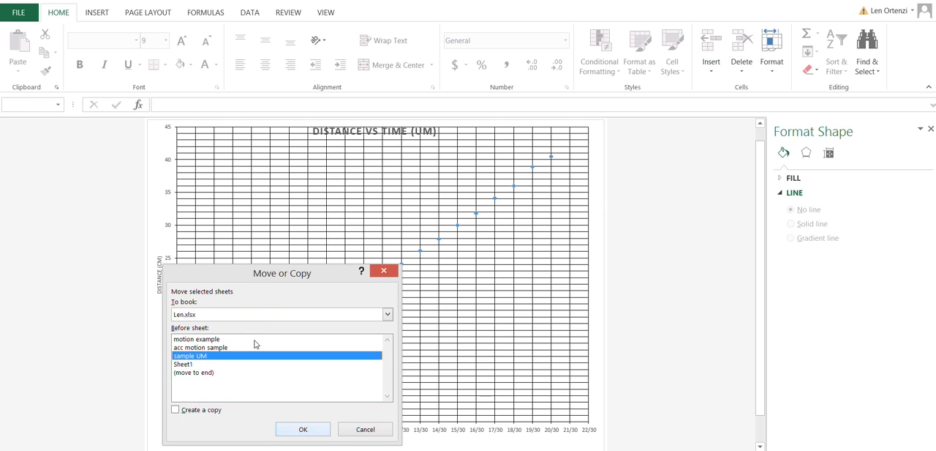
key(Return)
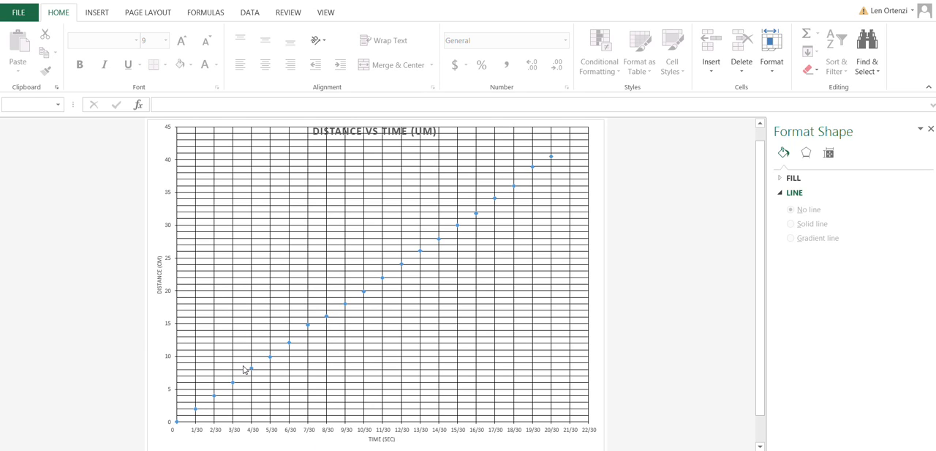
Step: Create a copy of the chart sheet at the end of the Len.xlsx workbook
right_click(198, 362)
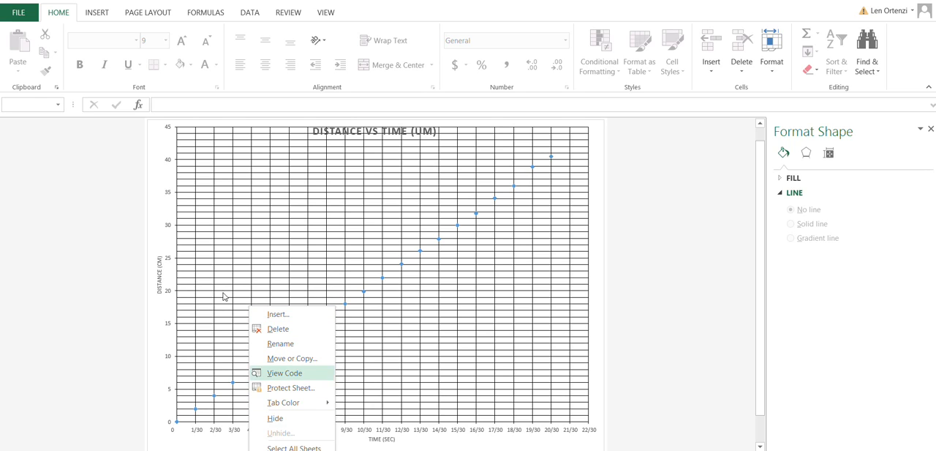
key(Return)
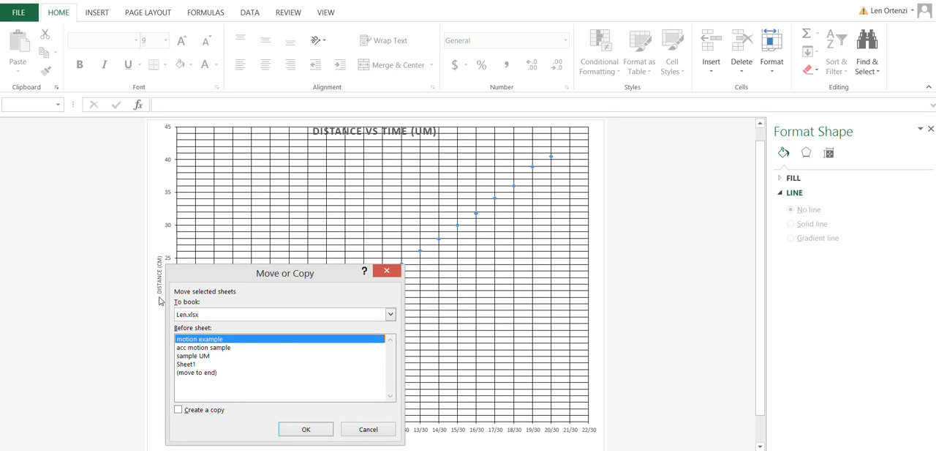
key(End)
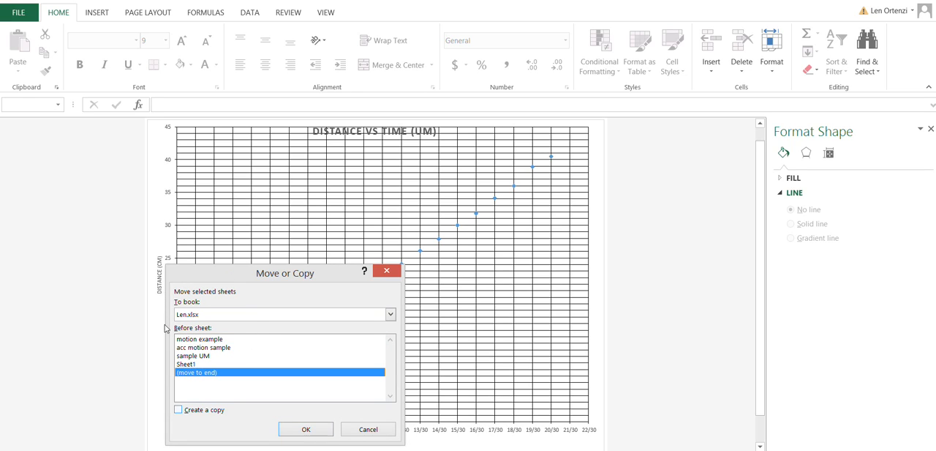
key(alt+c)
key(Return)
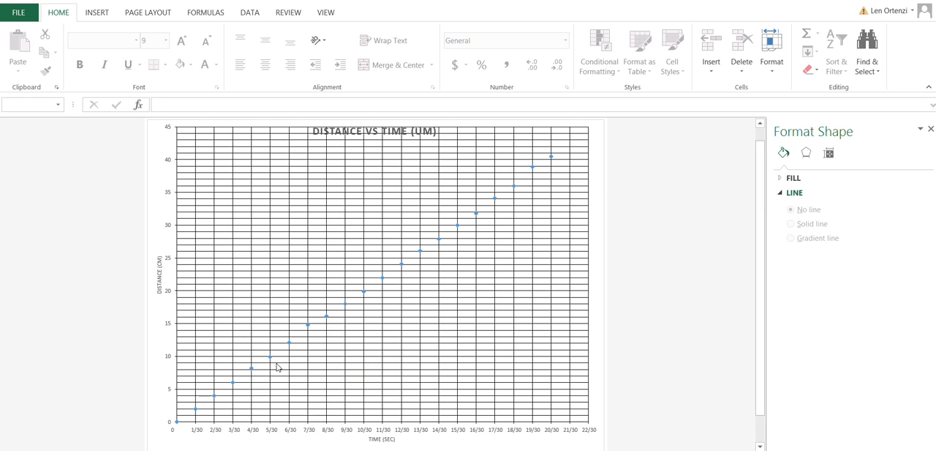
right_click(276, 367)
click(303, 275)
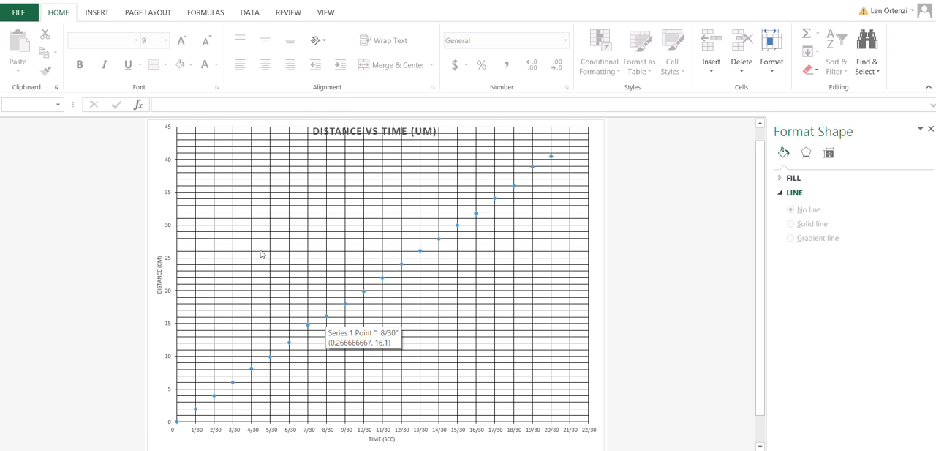
Step: Change the copied chart's source data to the second Time and Distance set, range N3:O23 on Sheet1
right_click(327, 316)
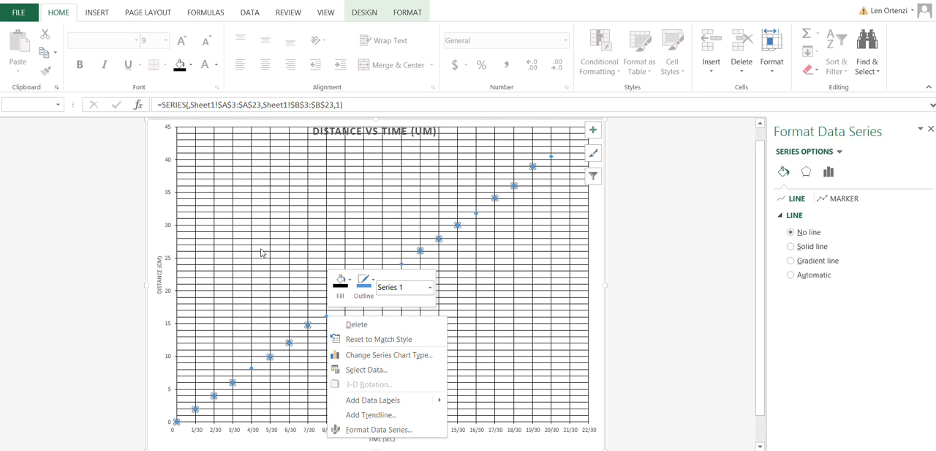
key(Down)
key(Down)
key(Down)
key(Down)
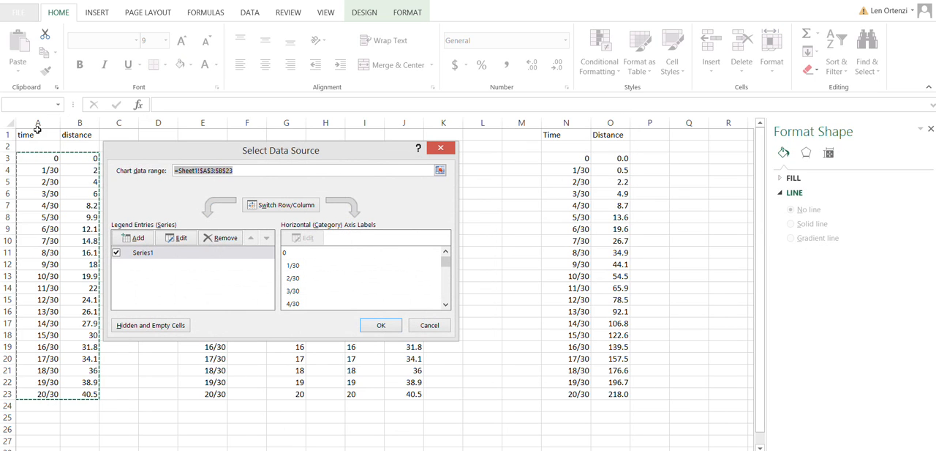
mouse_move(568, 159)
mouse_down()
mouse_move(626, 318)
mouse_move(626, 393)
mouse_up()
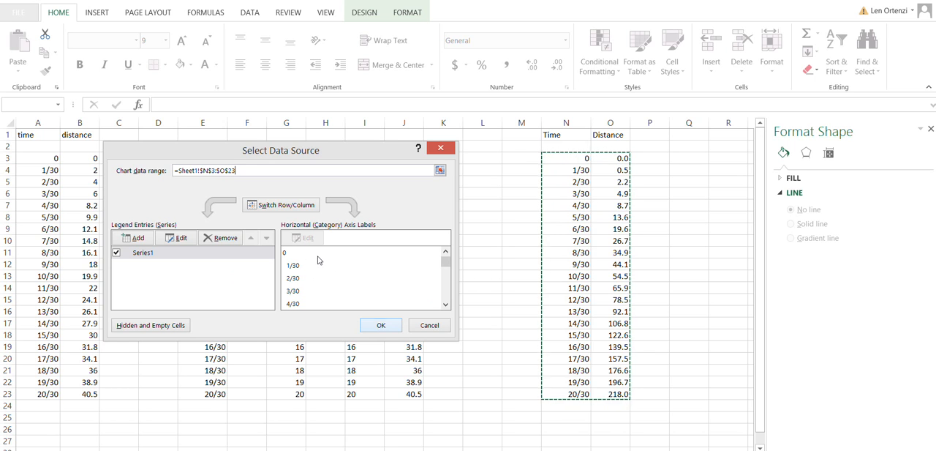
key(Return)
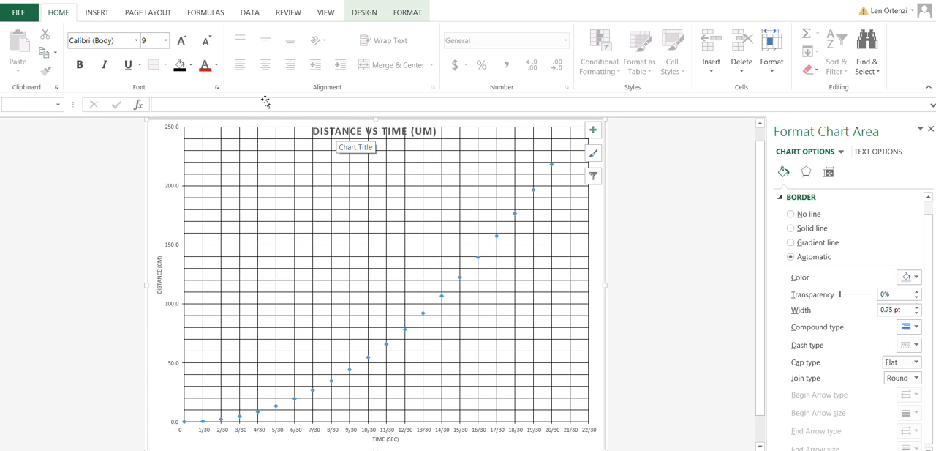
Step: Change the chart title to DISTANCE VS TIME (UAM)
click(338, 104)
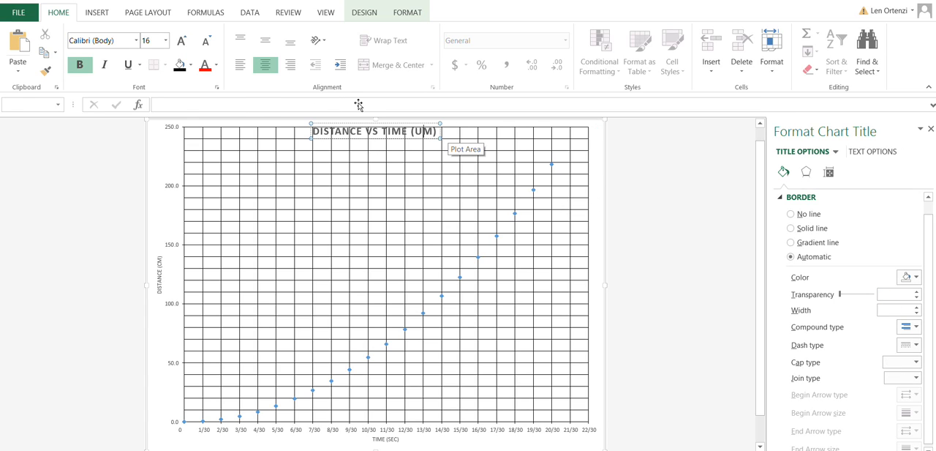
text(A)
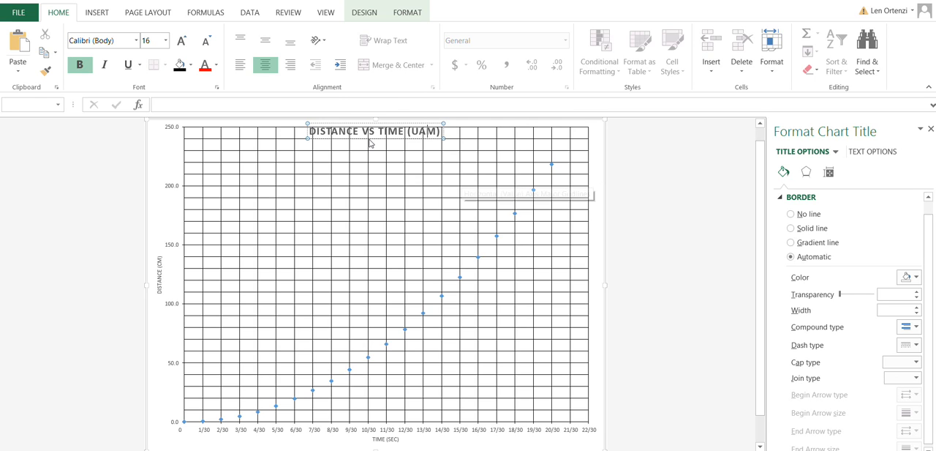
click(369, 287)
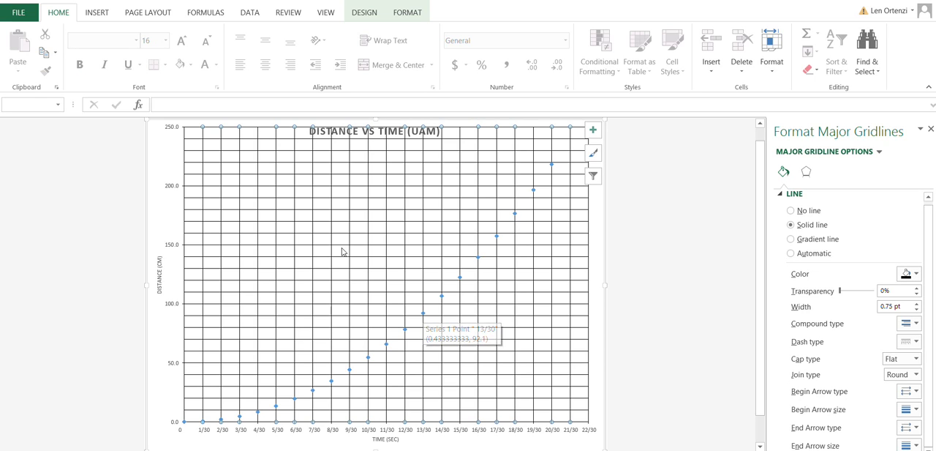
Step: Try to fit a rotated arc shape, 4.19" by 5.63", to the curved row of data points and delete it
click(423, 313)
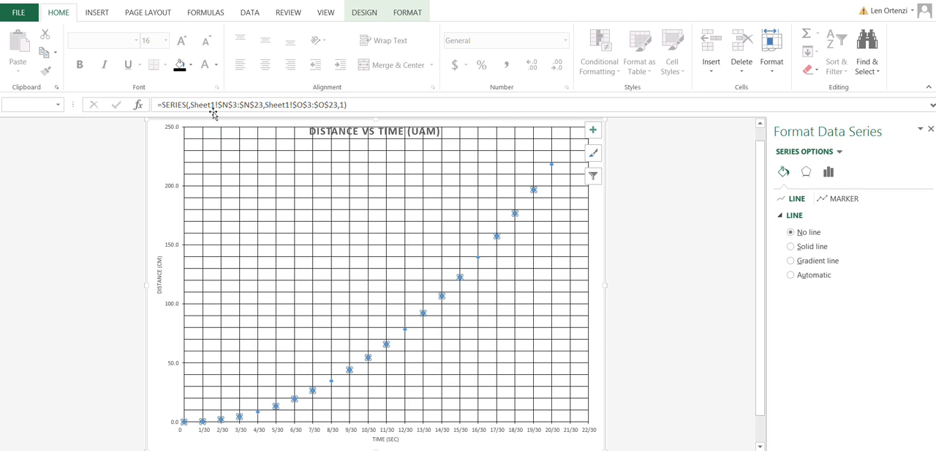
click(78, 8)
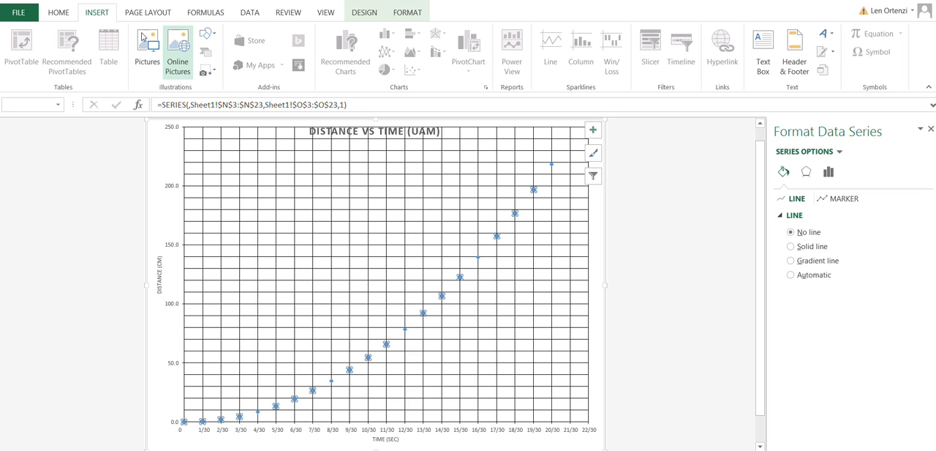
click(205, 33)
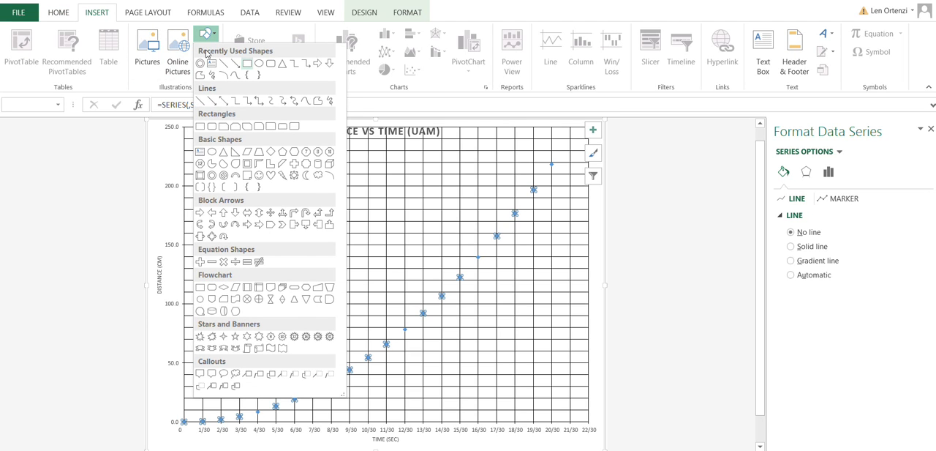
click(224, 75)
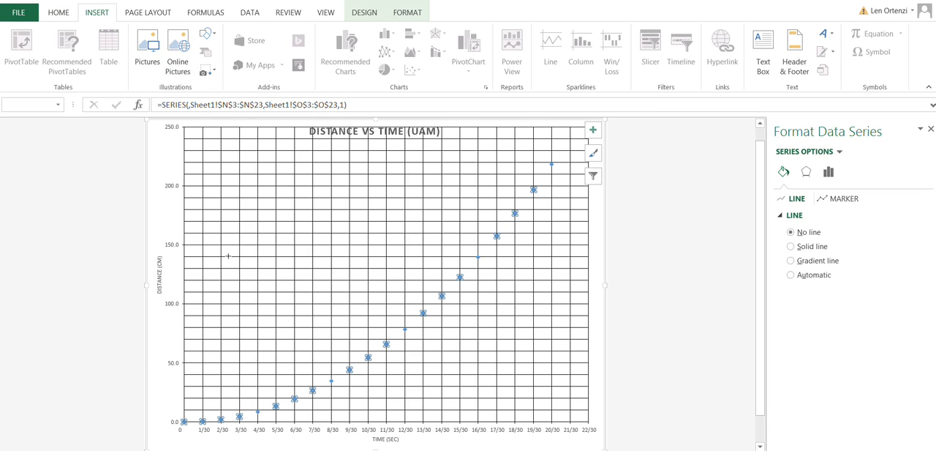
mouse_move(190, 336)
mouse_down()
mouse_move(331, 260)
mouse_move(407, 174)
mouse_up()
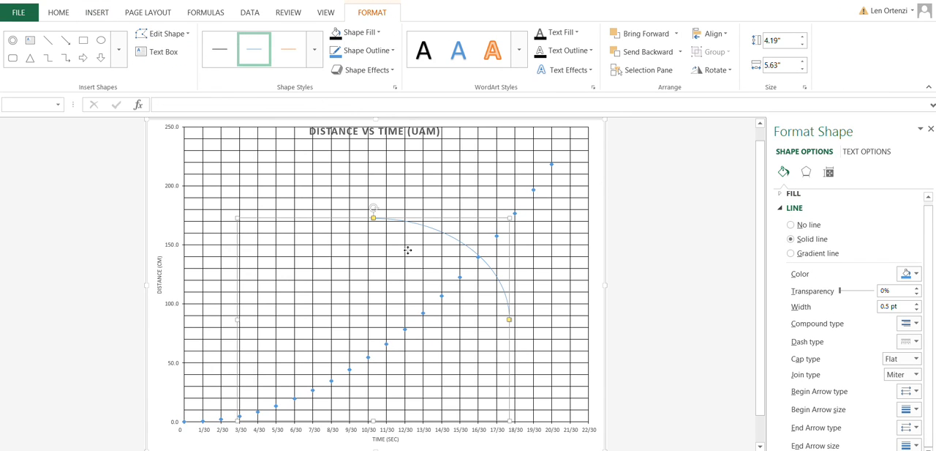
drag(408, 252, 358, 281)
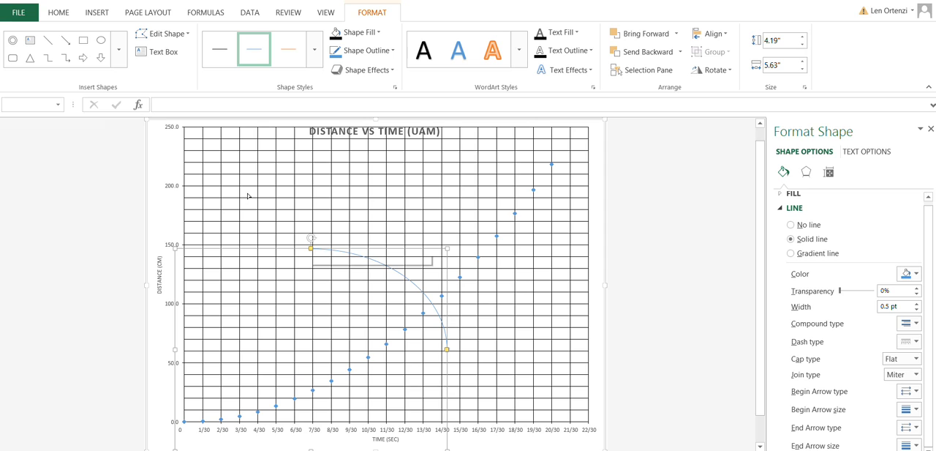
drag(252, 186, 370, 283)
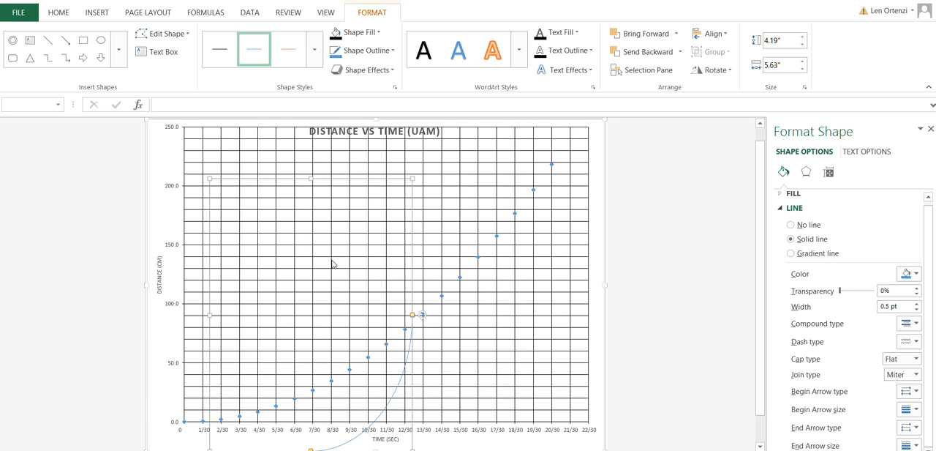
drag(329, 261, 409, 202)
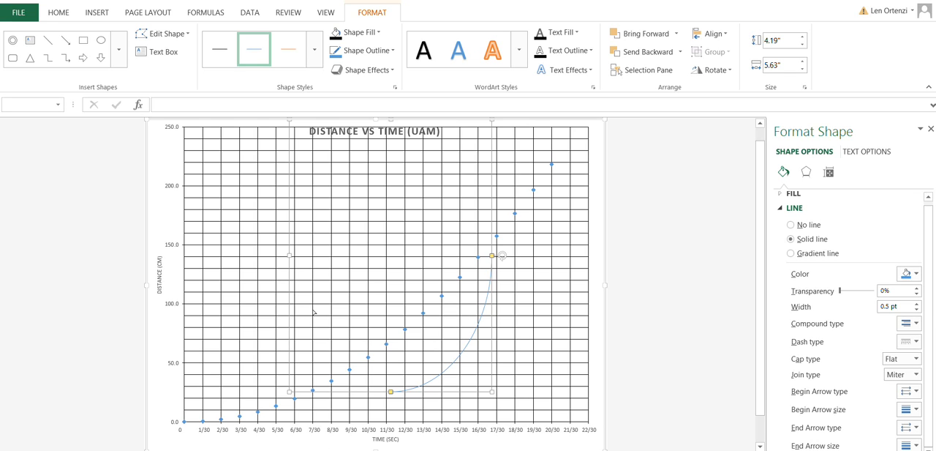
drag(313, 312, 259, 321)
key(Delete)
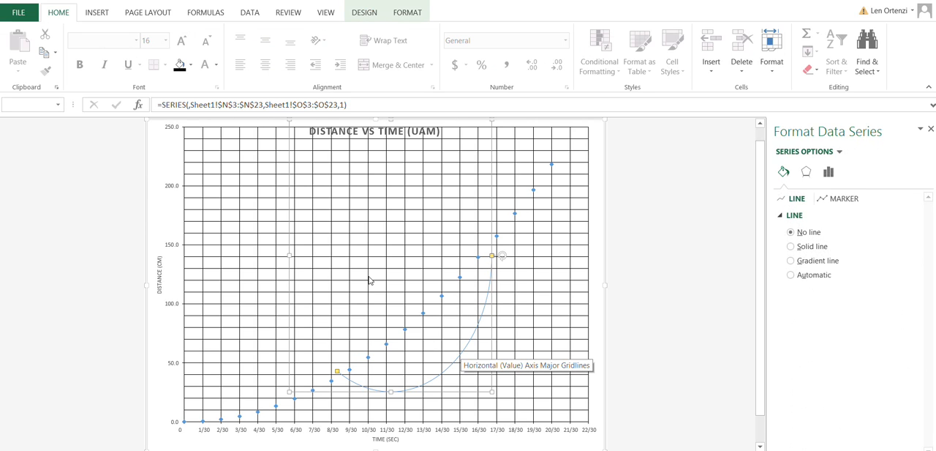
Step: Add a polynomial trendline of order 2 to the chart's data series
click(308, 272)
right_click(387, 343)
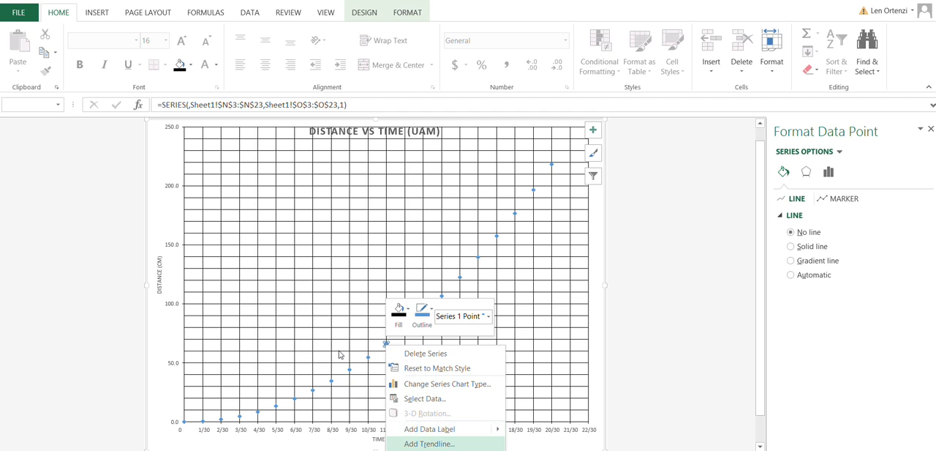
click(429, 443)
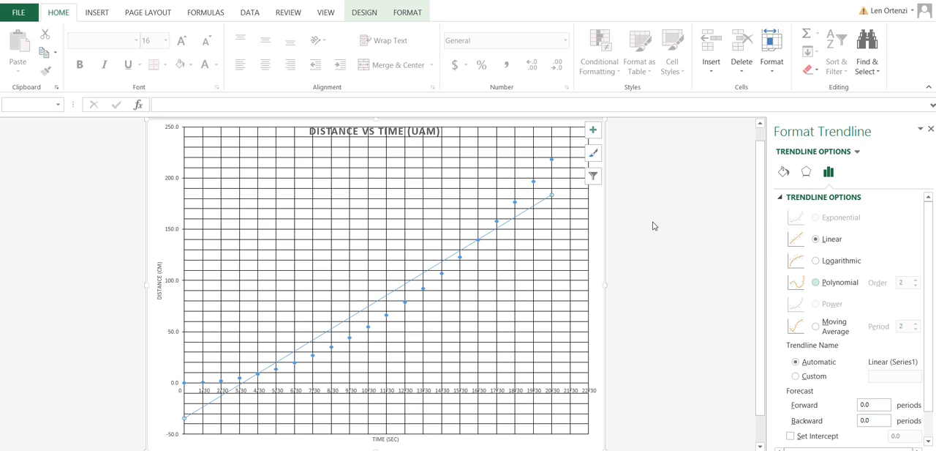
click(816, 282)
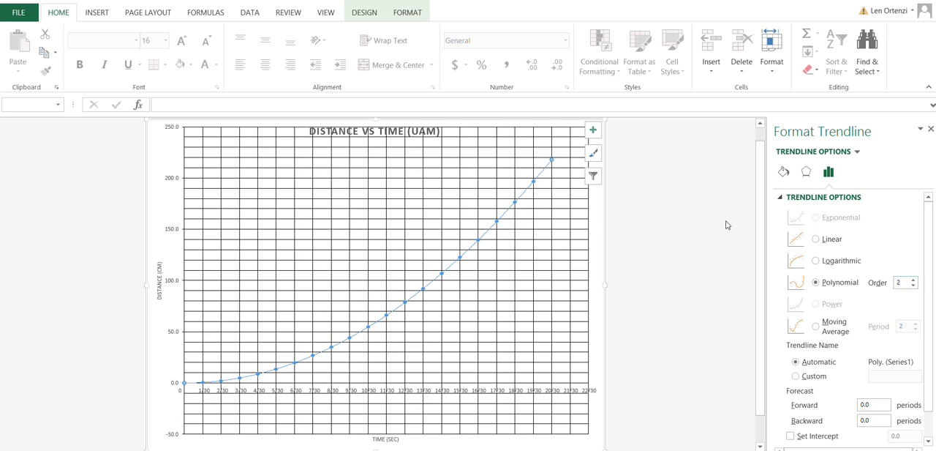
click(914, 279)
click(913, 285)
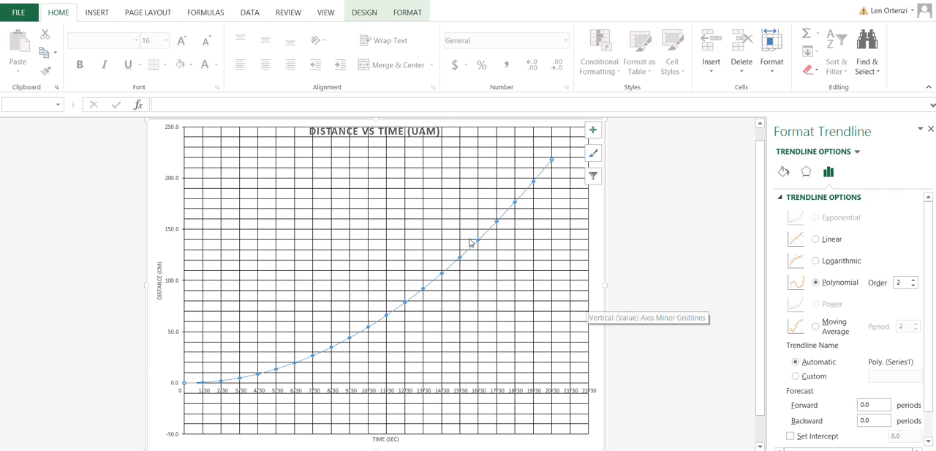
click(456, 218)
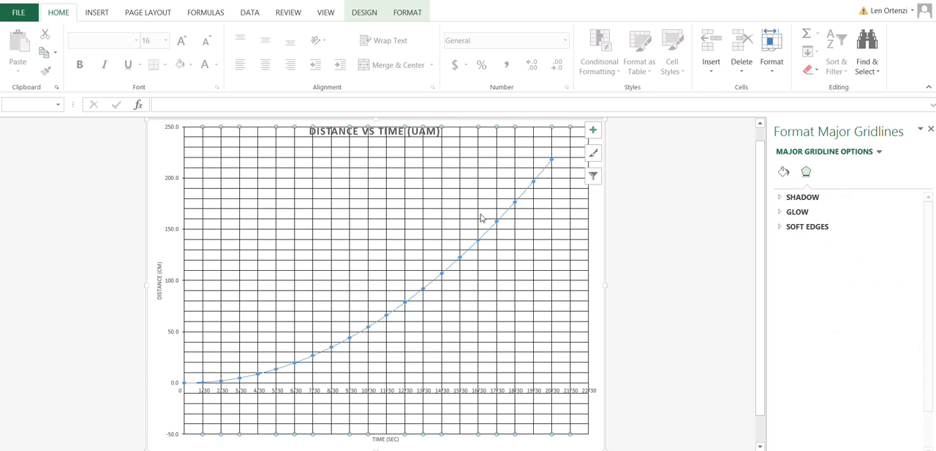
Step: Draw a straight line shape about 3.46" high and 8.69" wide diagonally across the UAM chart's plot area
click(481, 223)
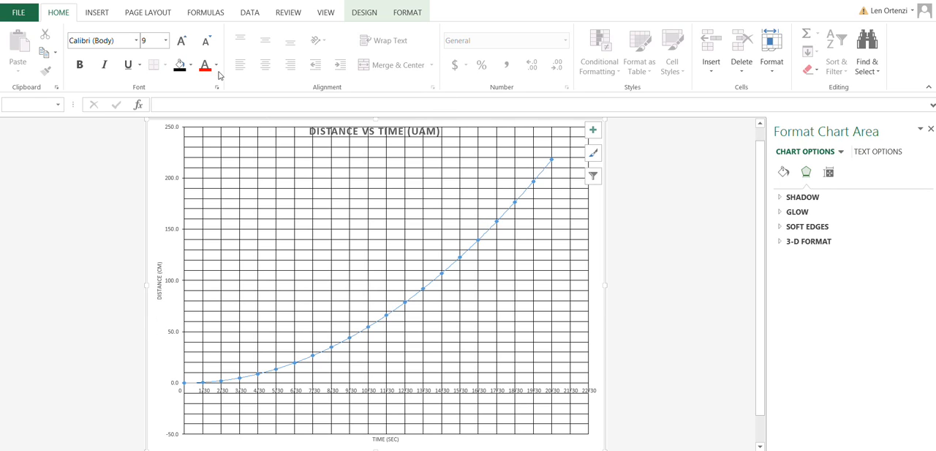
click(81, 10)
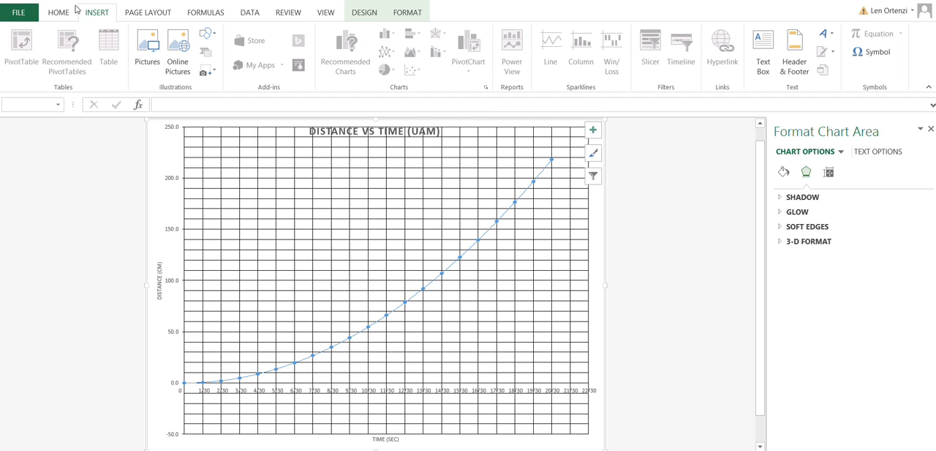
click(207, 33)
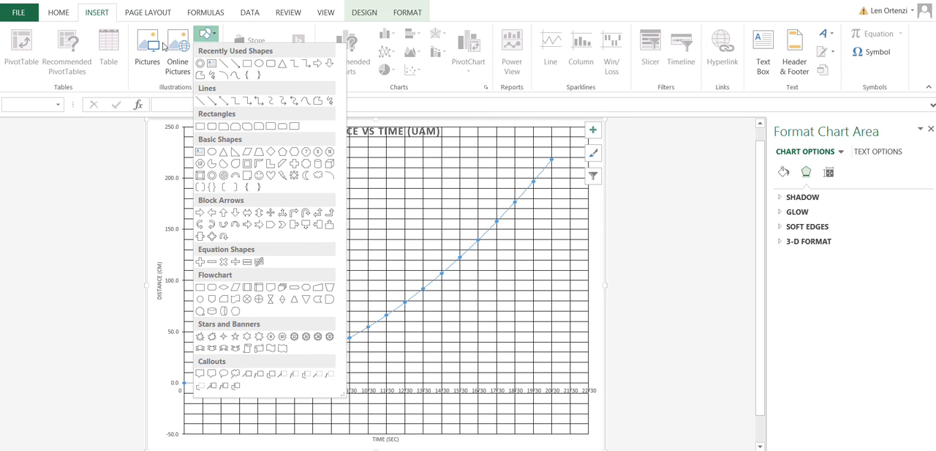
click(223, 64)
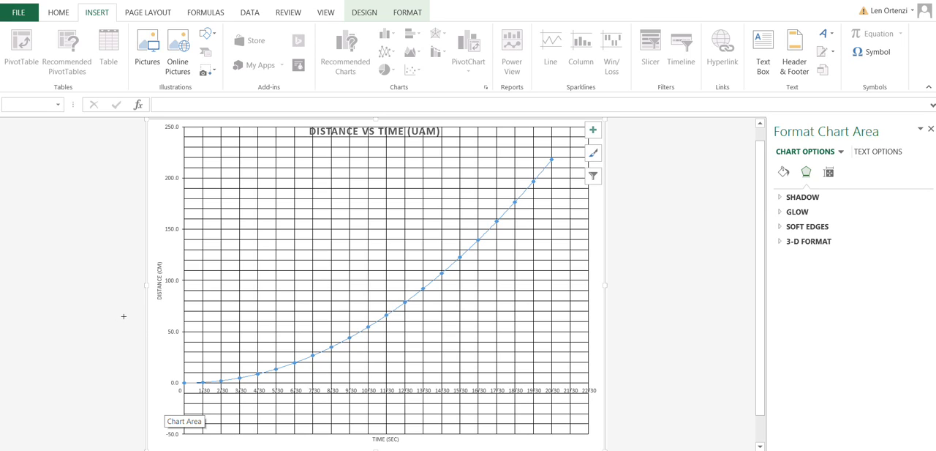
mouse_move(120, 319)
mouse_down()
mouse_move(177, 310)
mouse_move(287, 267)
mouse_move(455, 185)
mouse_up()
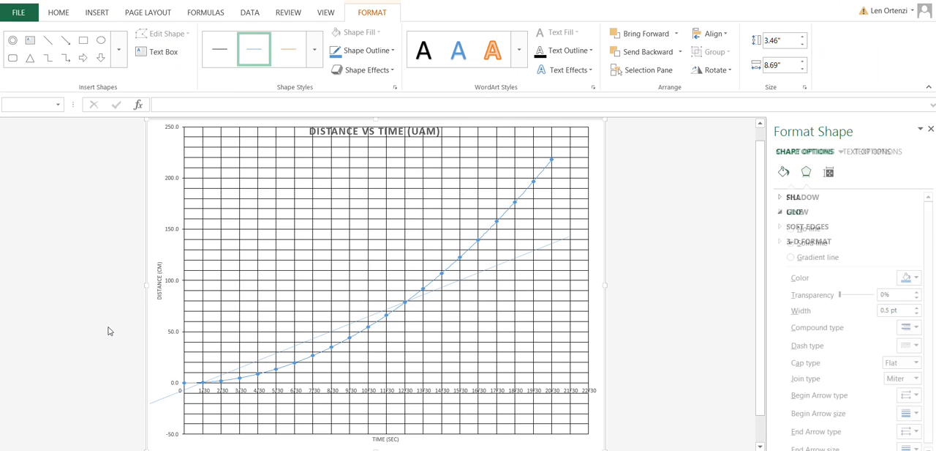
Step: Adjust the line's ends and position so it touches the curve near 4/30 s, about 1.69" high and 8.7" wide
drag(120, 319, 125, 329)
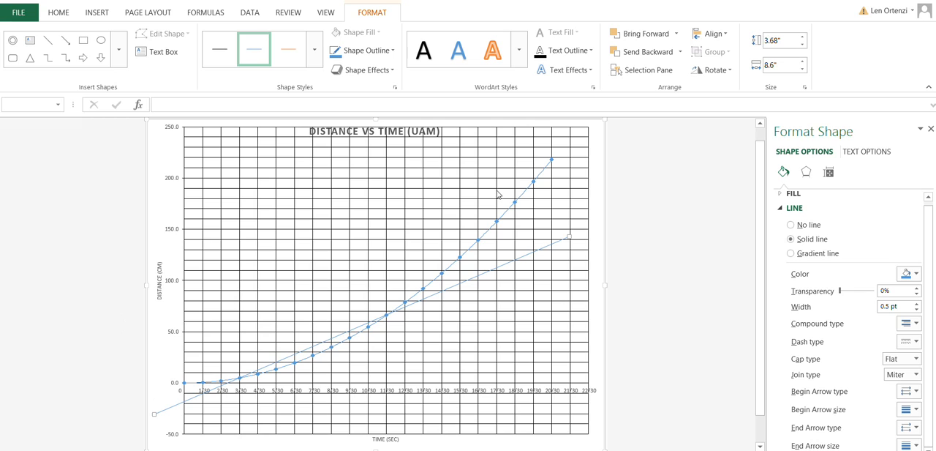
drag(455, 185, 459, 258)
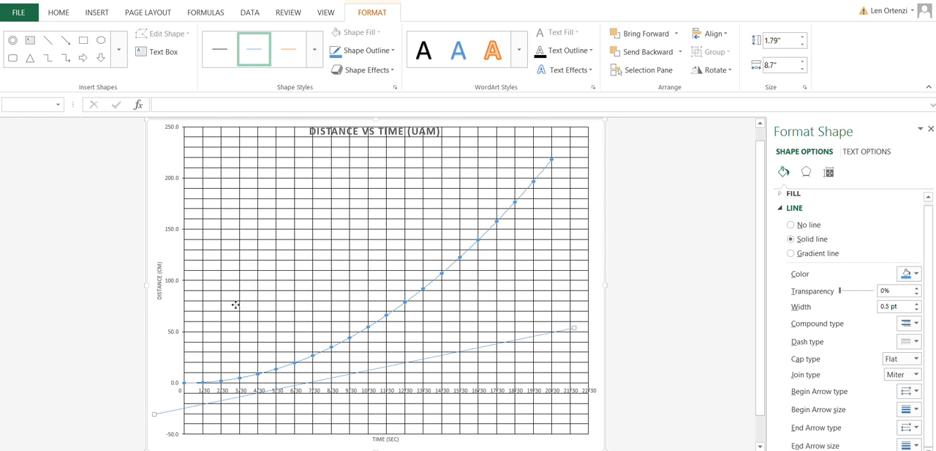
drag(236, 304, 238, 289)
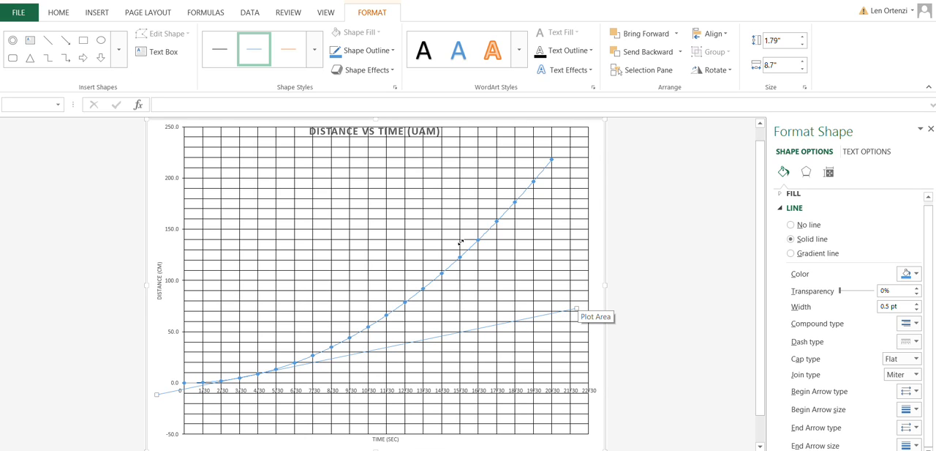
drag(461, 242, 460, 246)
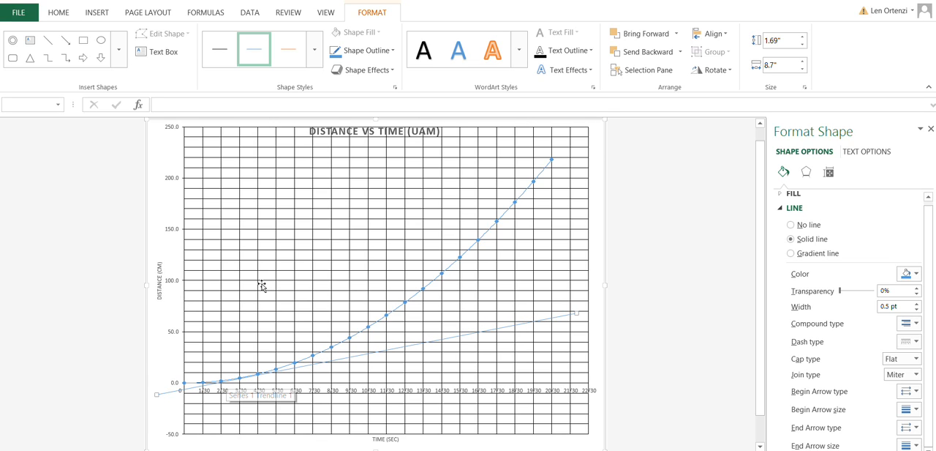
drag(269, 283, 268, 284)
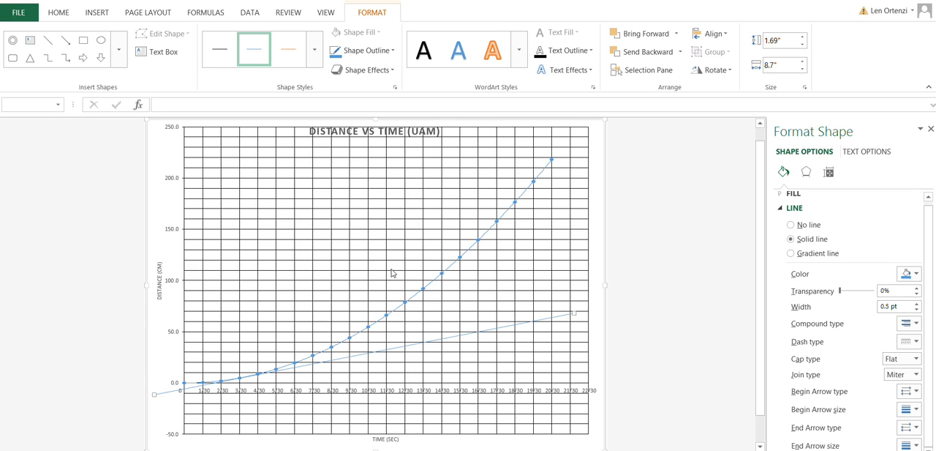
click(157, 51)
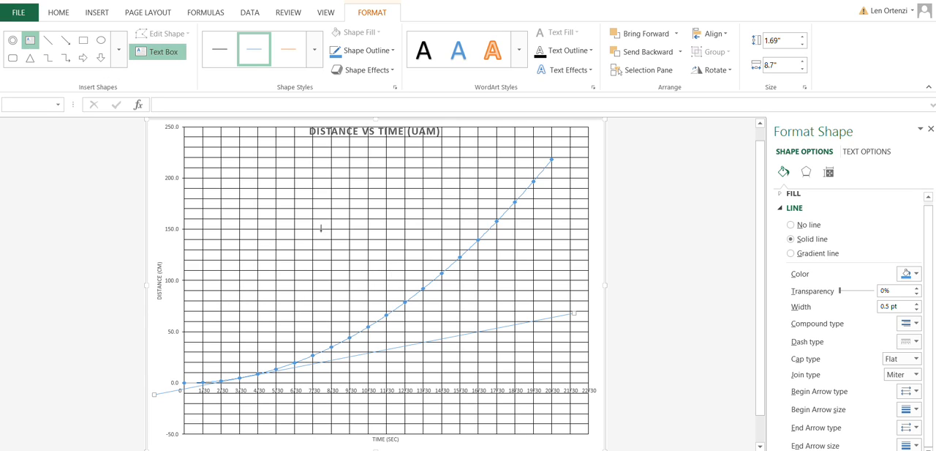
drag(386, 284, 463, 294)
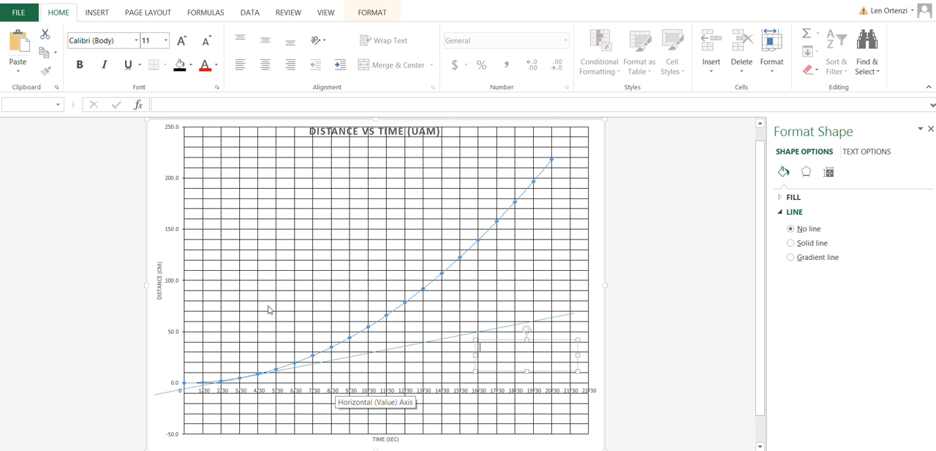
key(ctrl+z)
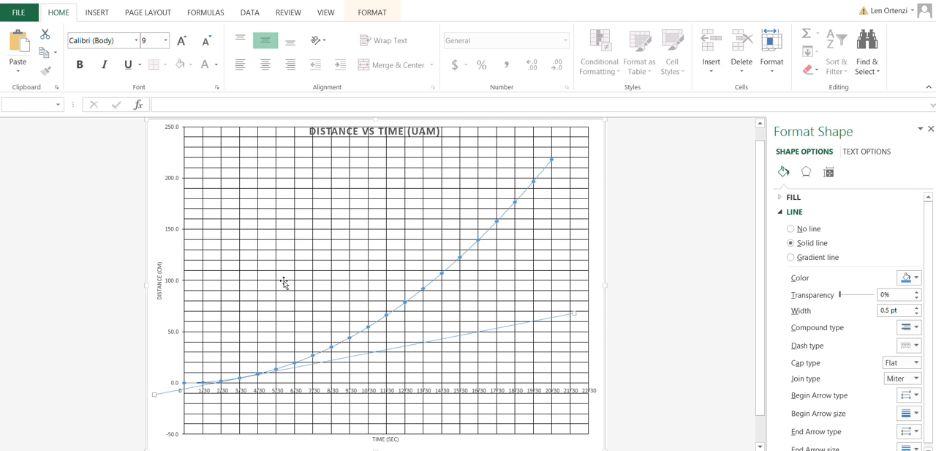
Step: Duplicate the straight line and move the copy just above the original, crossing the lower part of the curve
key(shift+F10)
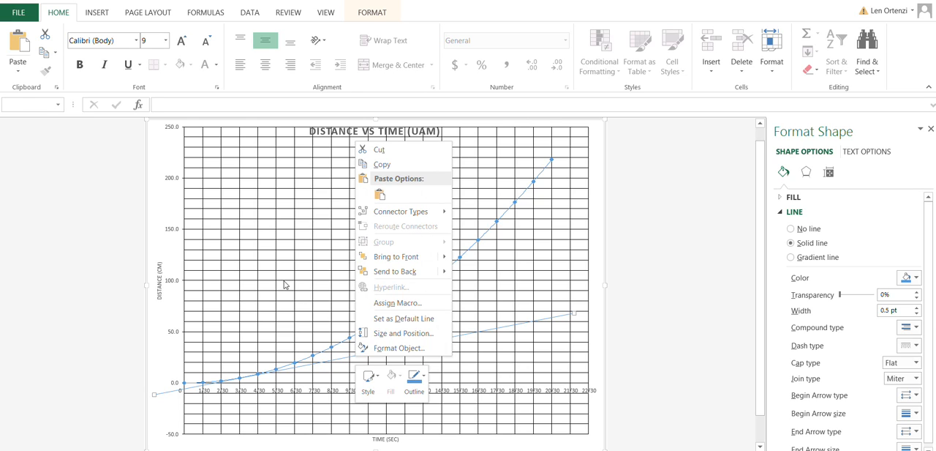
key(Down)
key(Down)
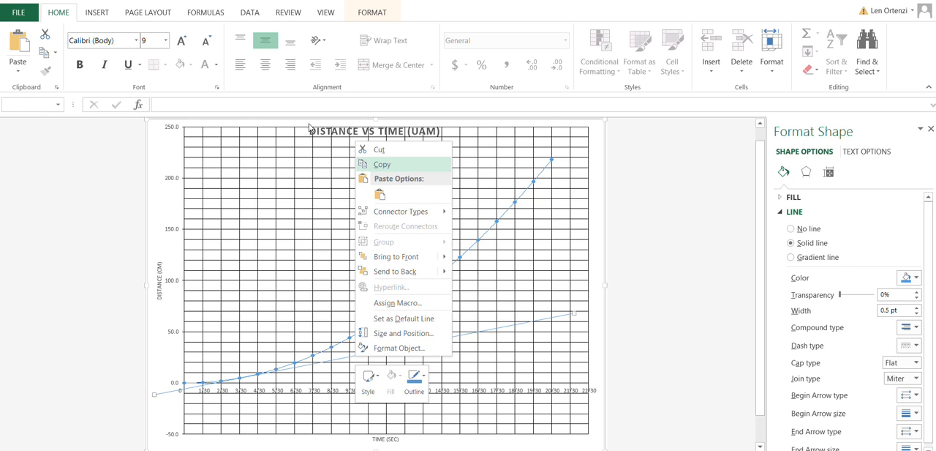
key(Return)
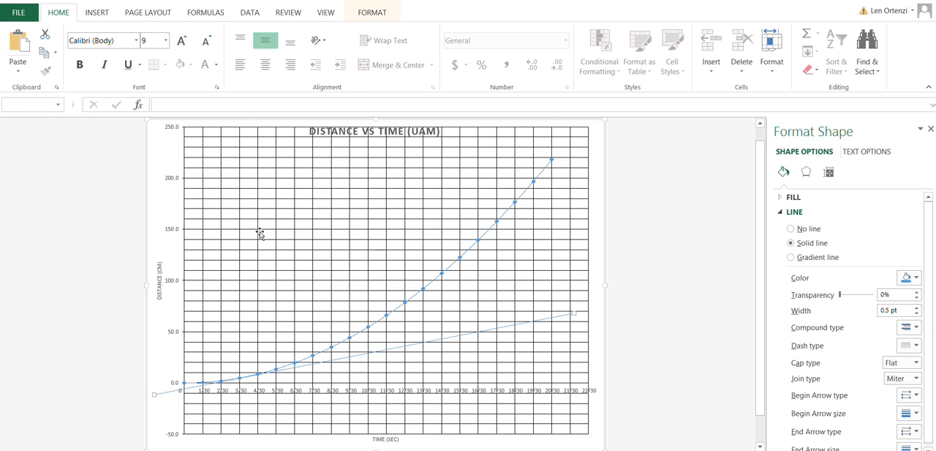
click(16, 38)
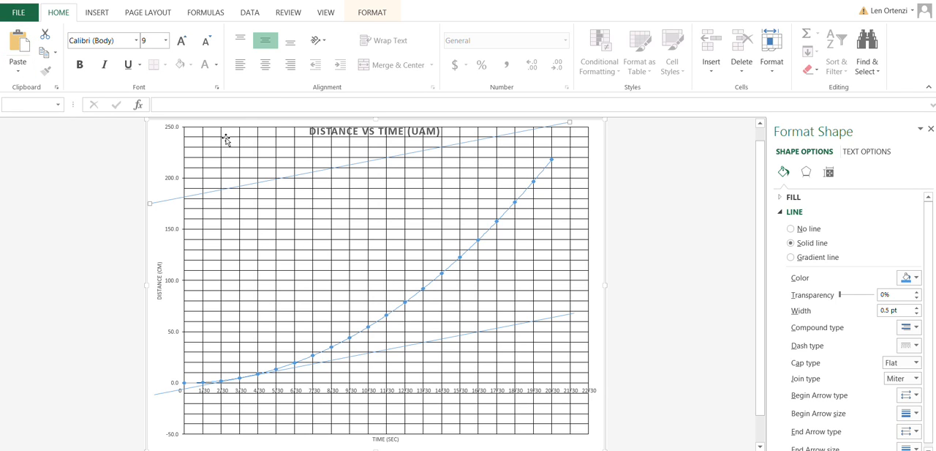
drag(226, 140, 222, 285)
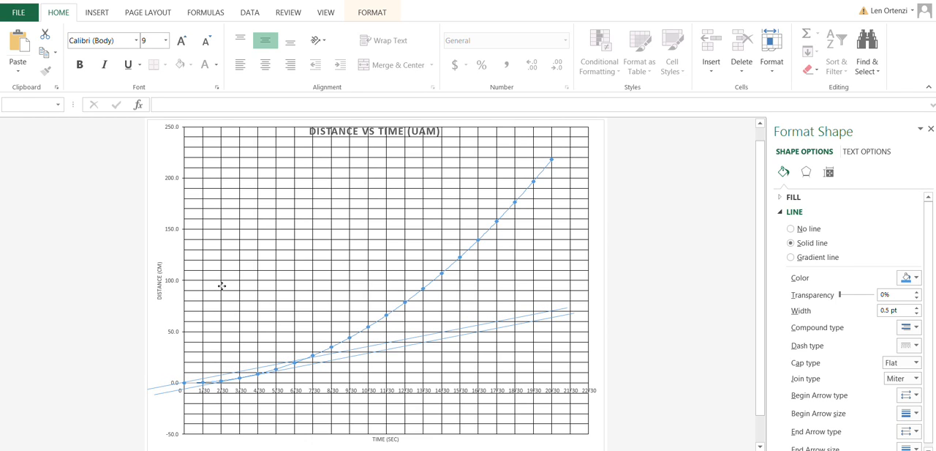
drag(221, 286, 222, 286)
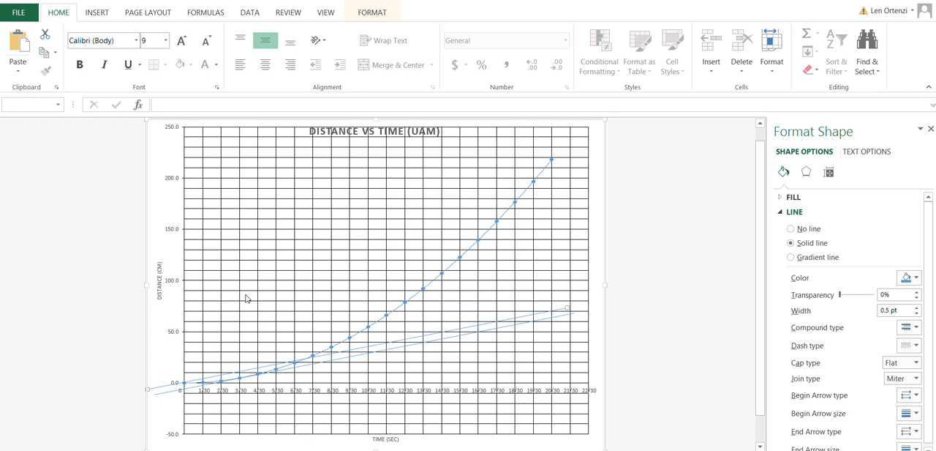
Step: Lower the copied line's far end slightly so the line passes through the data points at 0 and 6/30
click(453, 244)
click(454, 247)
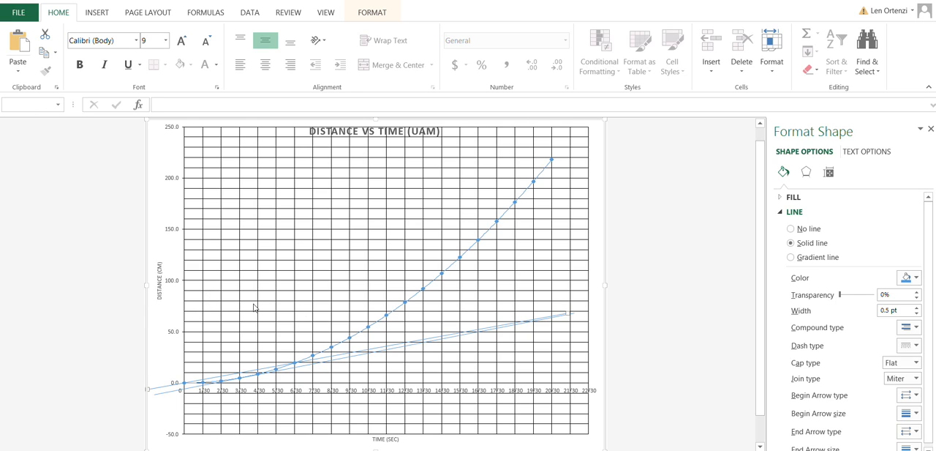
click(453, 246)
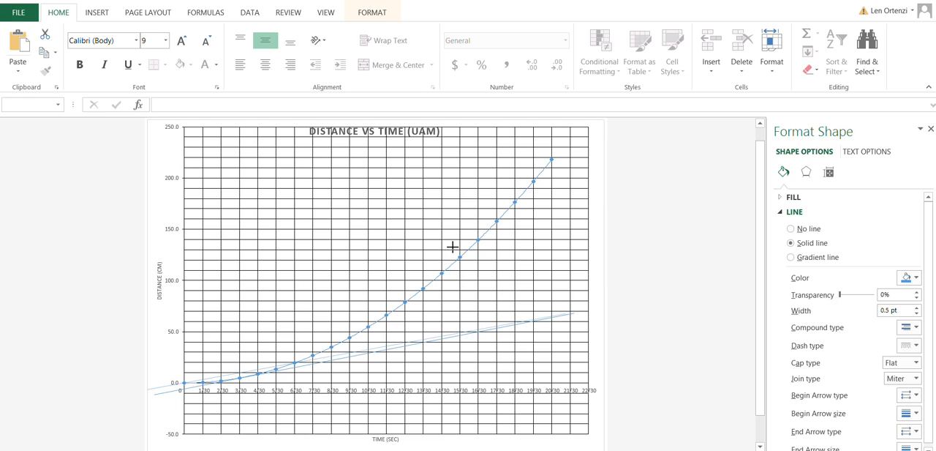
click(457, 258)
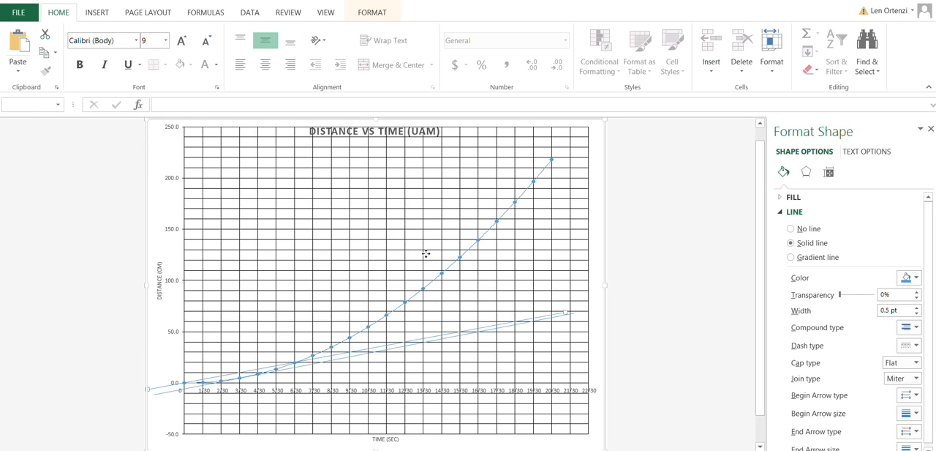
Step: Lower the far end of the original tangent line slightly and nudge the line against the curve, roughly parallel to the copy
click(466, 247)
drag(459, 245, 459, 250)
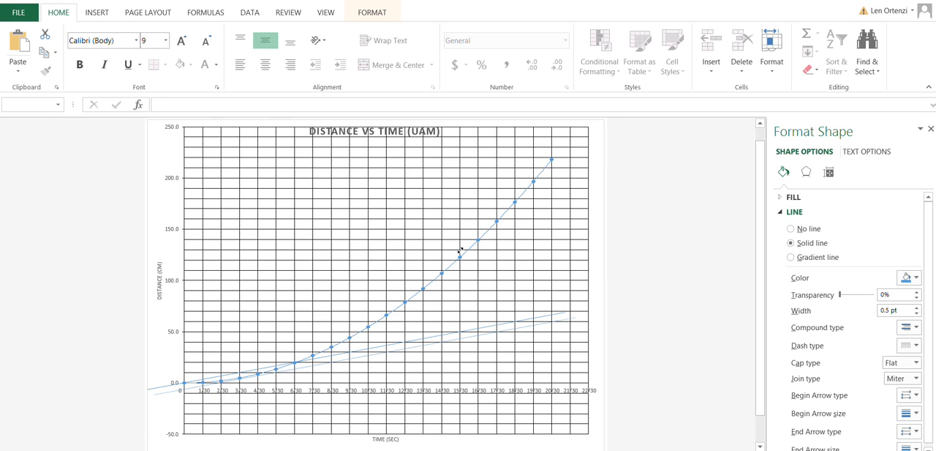
drag(459, 251, 460, 250)
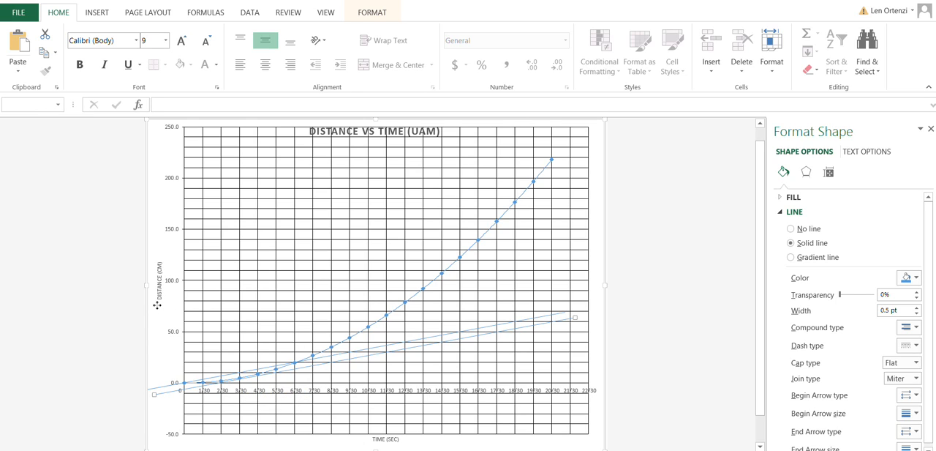
drag(157, 305, 157, 305)
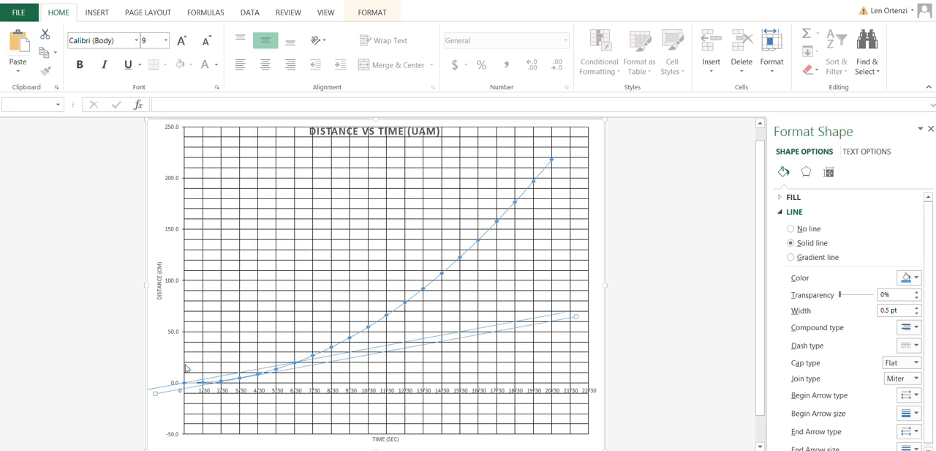
Step: Copy the second data set's Time column, N1:N23 on the data sheet, into column Q starting at Q1
key(ctrl+Page_Down)
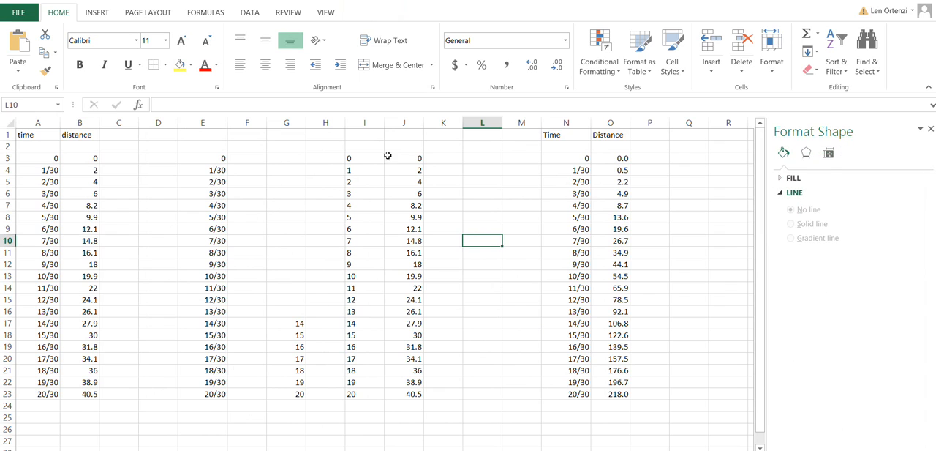
drag(566, 135, 580, 392)
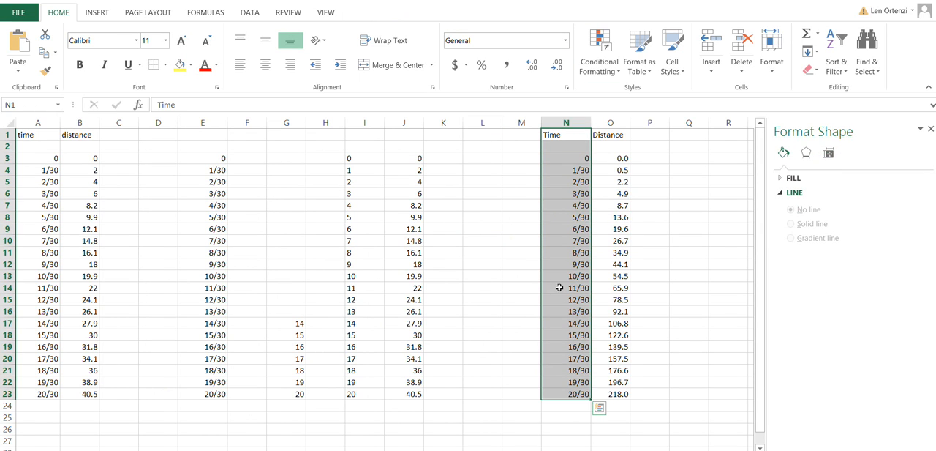
key(ctrl+c)
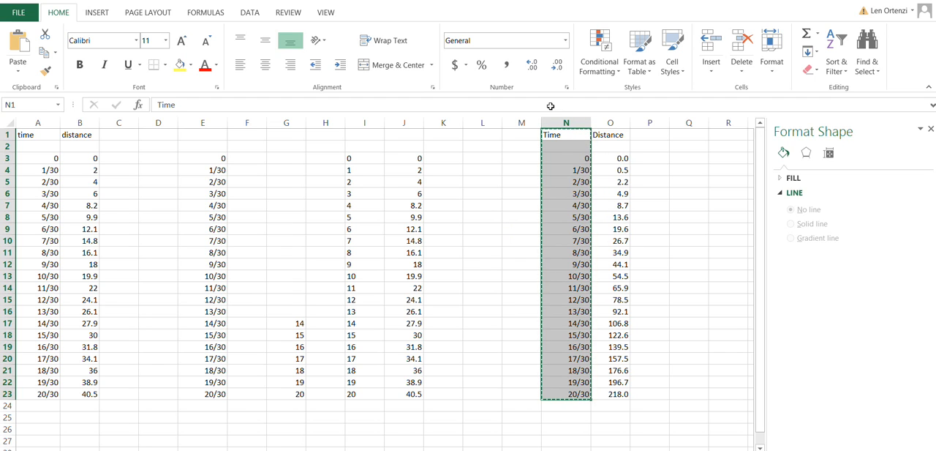
key(Right)
key(Right)
key(Right)
key(ctrl+v)
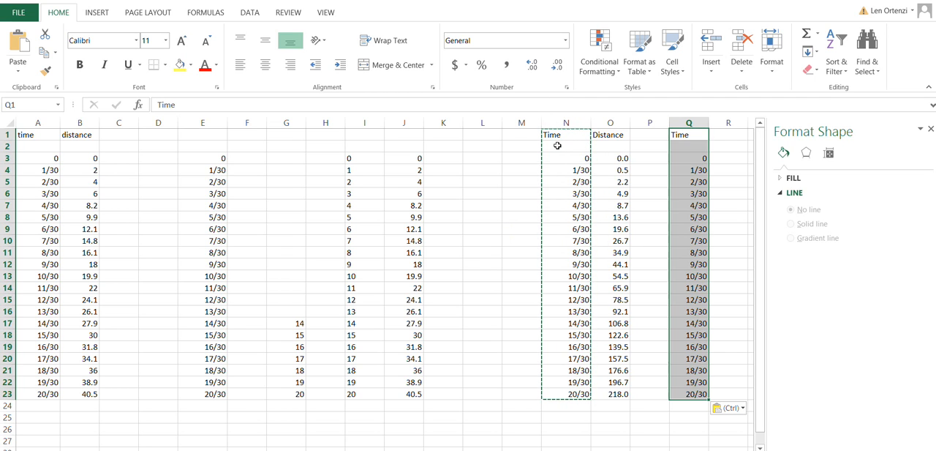
Step: Enter the heading velocity in R1 beside the copied Time column
key(Left)
key(Left)
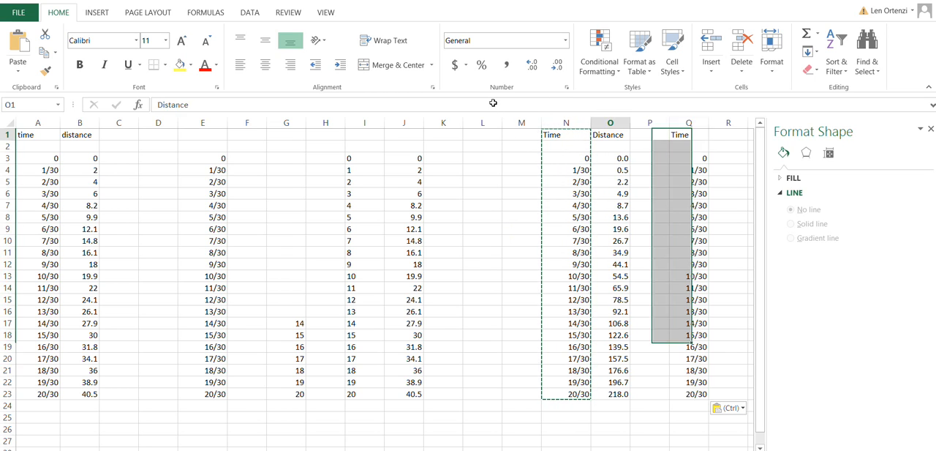
key(Right)
key(Right)
key(Right)
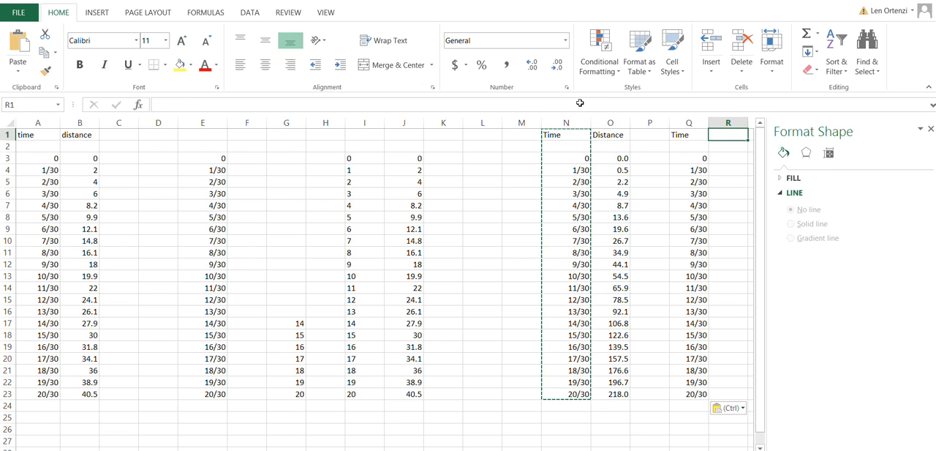
text(vel)
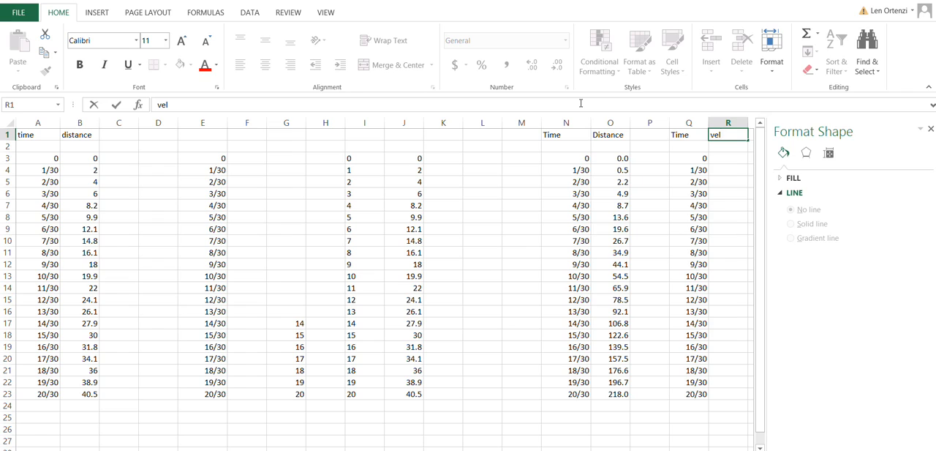
text(ocity)
key(Return)
key(Return)
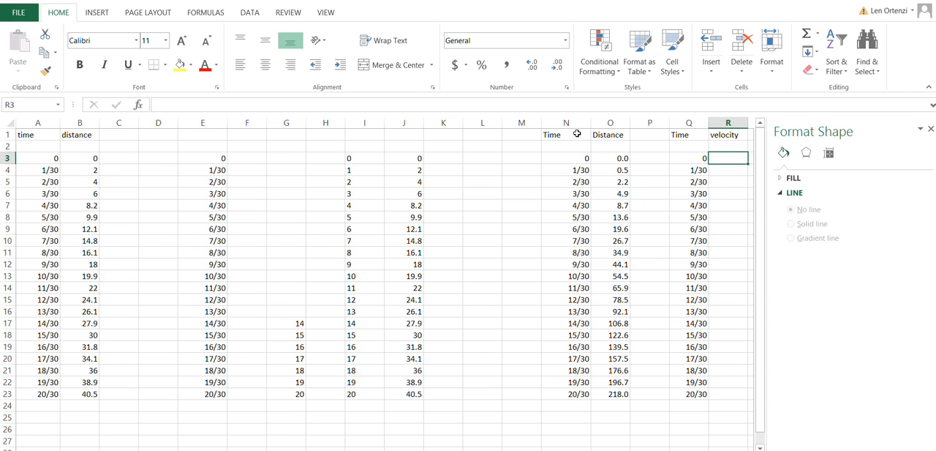
Step: Begin the velocity formula in R4, beside time 1/30, with the distance difference (O5-O3) as its numerator
key(Return)
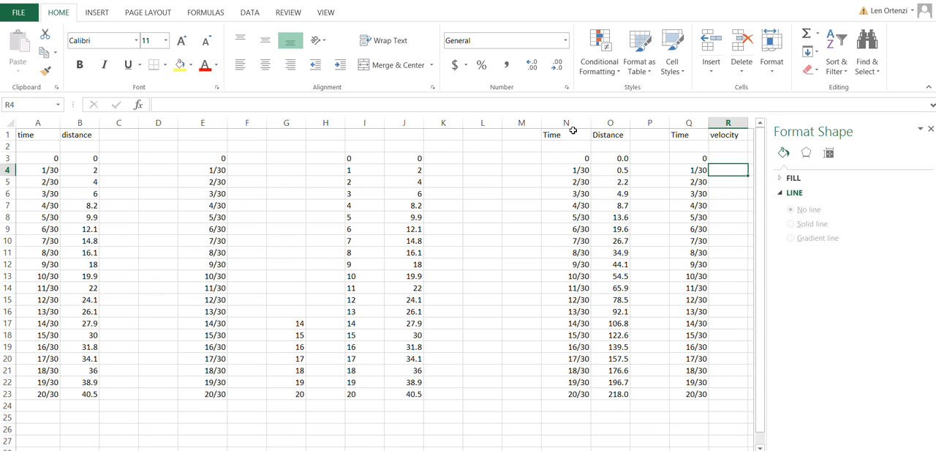
text(=()
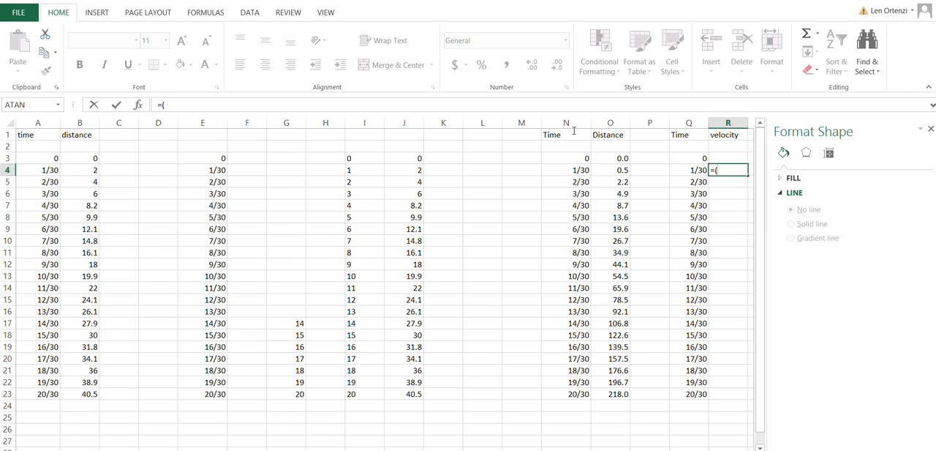
key(Left)
key(Left)
key(Left)
key(Down)
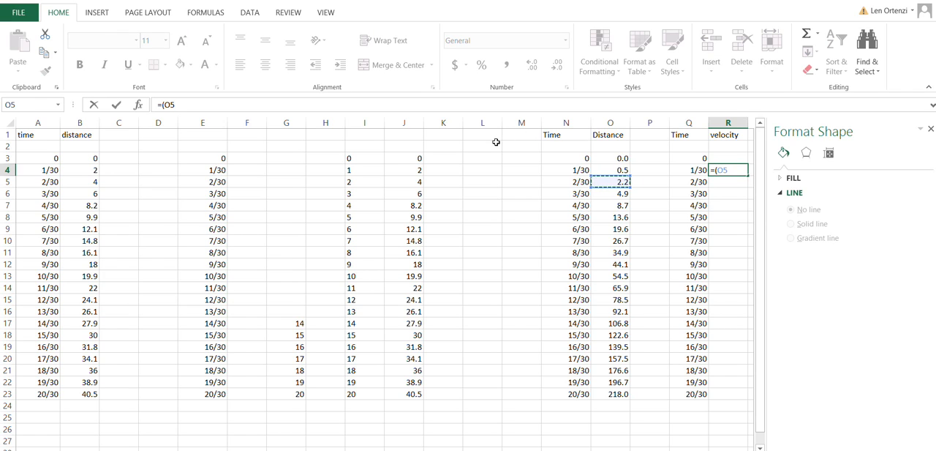
text(-)
key(Left)
key(Left)
key(Left)
key(Up)
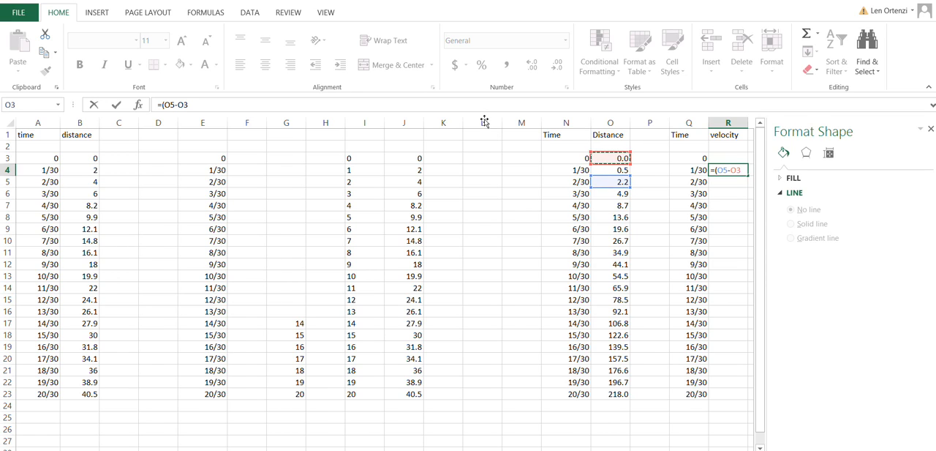
text())
Step: Complete the R4 formula by dividing by the time difference, giving =(O5-O3)/(N5-N3)
key(Left)
key(Left)
key(Left)
key(Left)
key(Down)
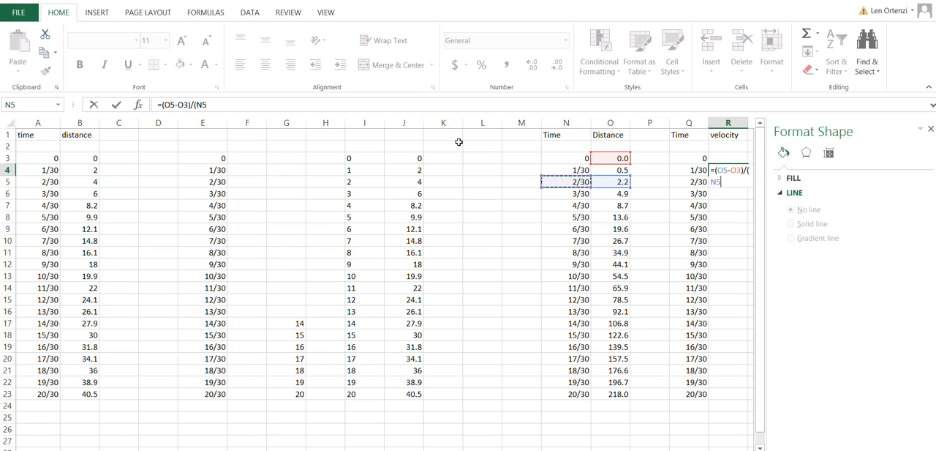
text(-)
key(Left)
key(Left)
key(Left)
key(Left)
key(Up)
text())
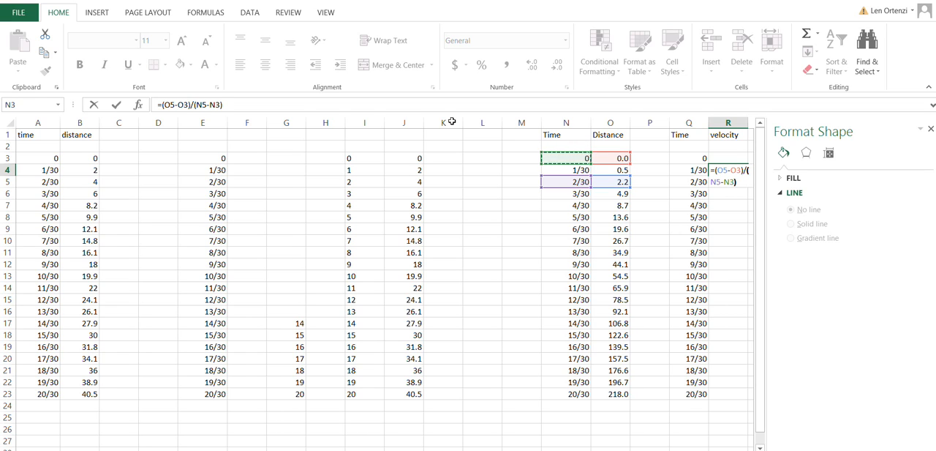
key(Return)
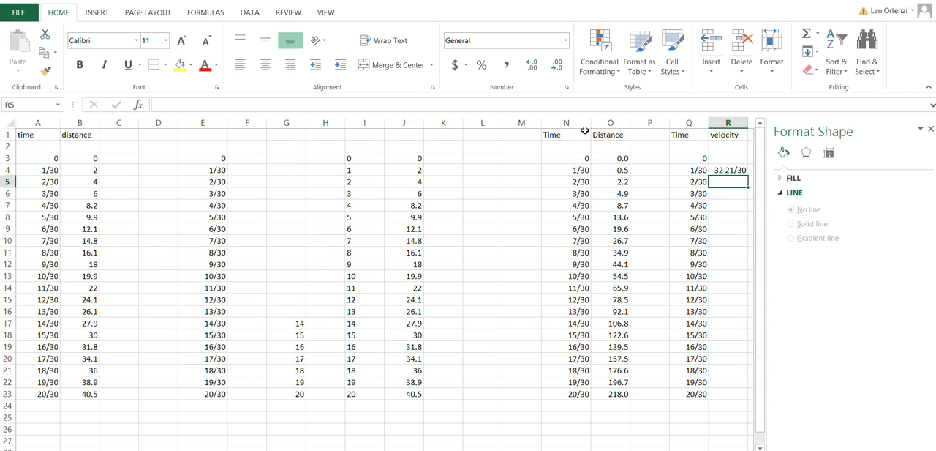
Step: Format the velocity in R4 as Number with one decimal place
key(Up)
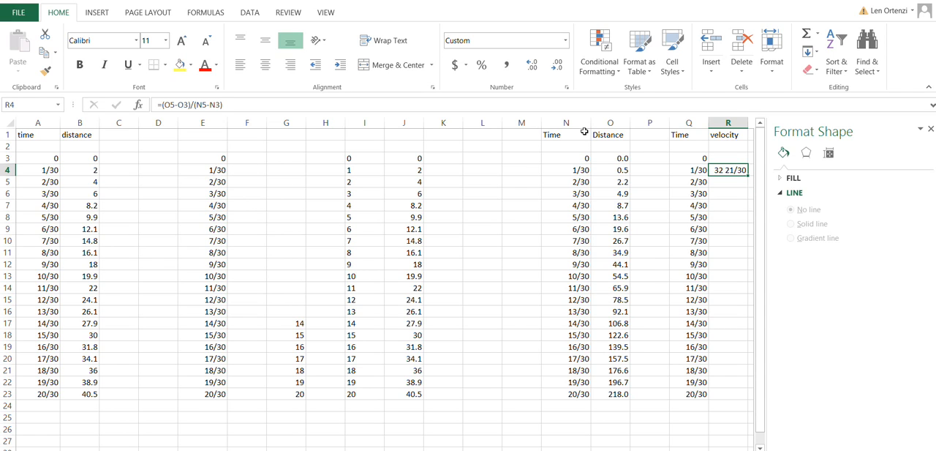
key(shift+F10)
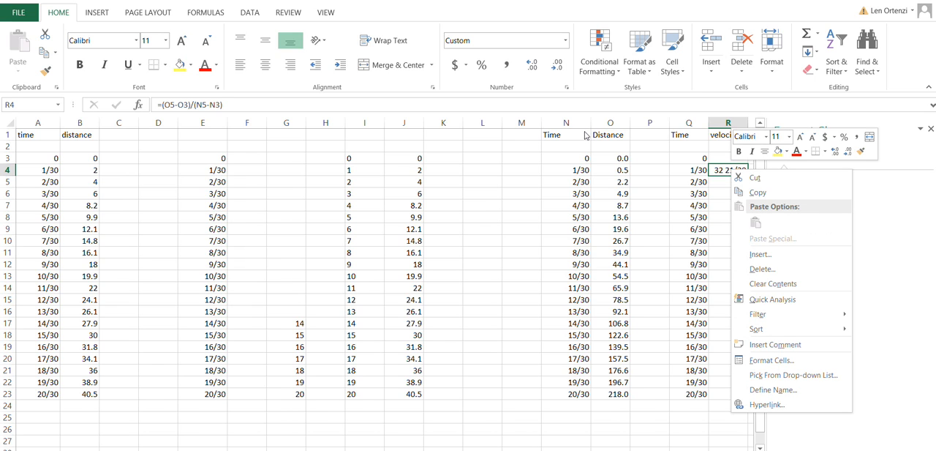
key(Down)
key(Down)
key(Down)
key(Down)
key(Down)
key(Down)
key(Down)
key(Down)
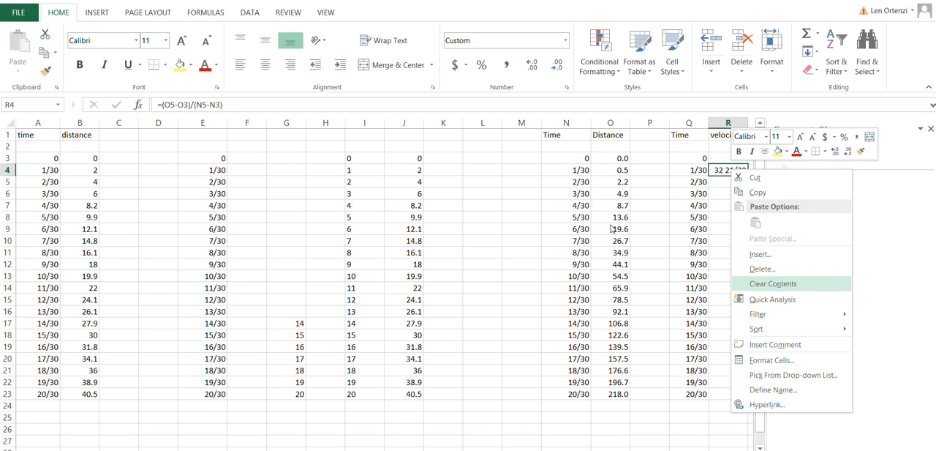
key(Return)
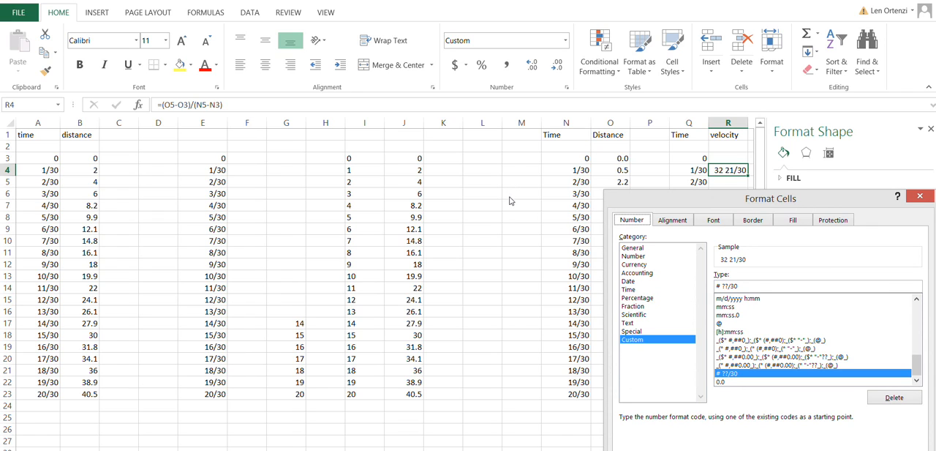
click(636, 247)
click(633, 256)
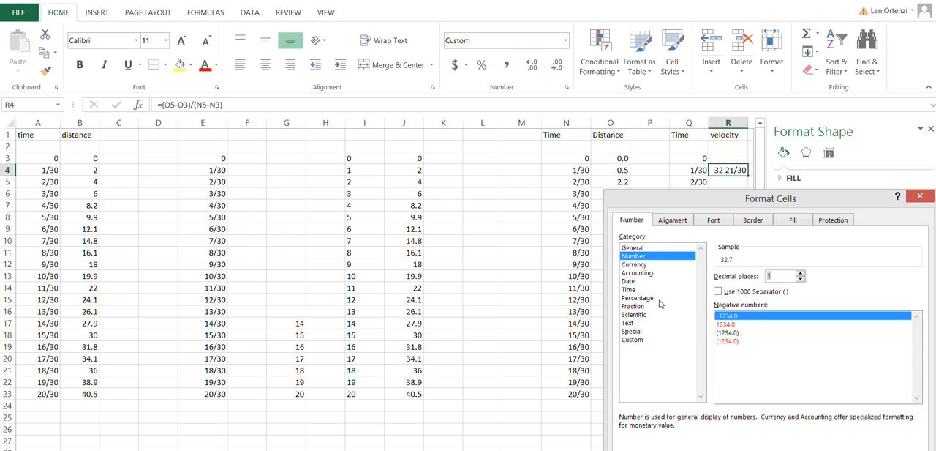
key(Return)
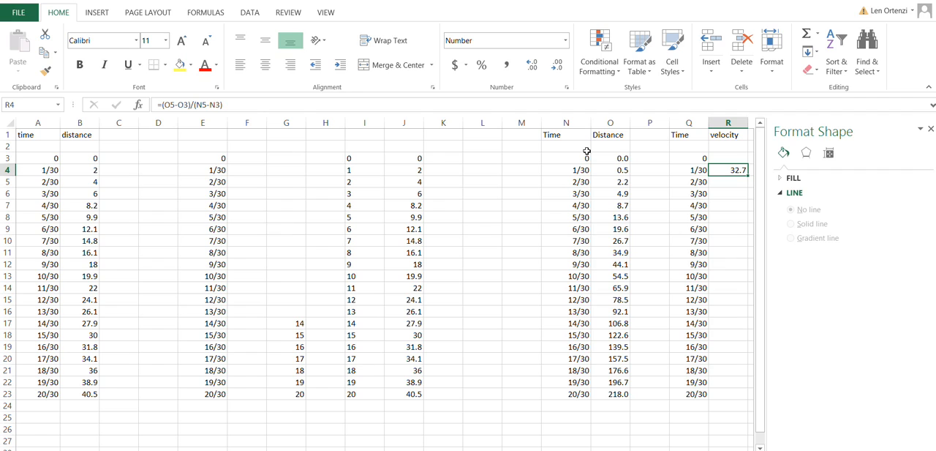
Step: Inspect which distance and time cells the velocity formula in R4 refers to, leaving it unaltered
key(Down)
key(Down)
key(Up)
key(Up)
key(F2)
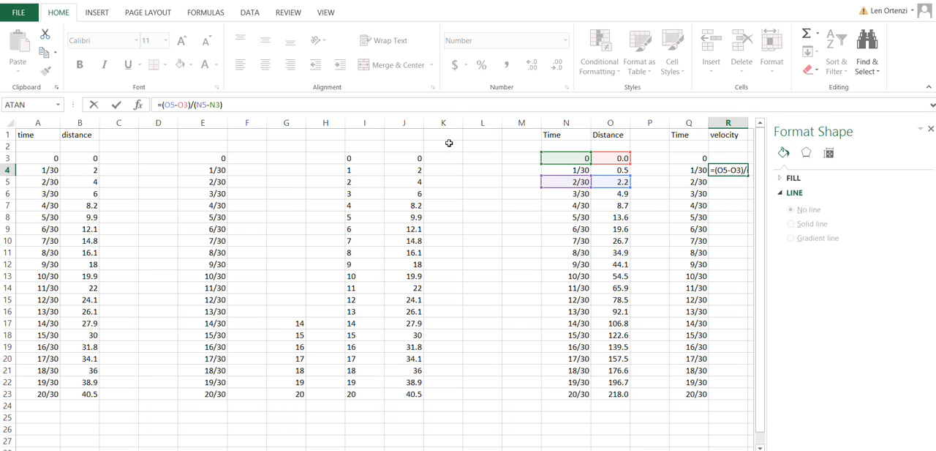
key(Return)
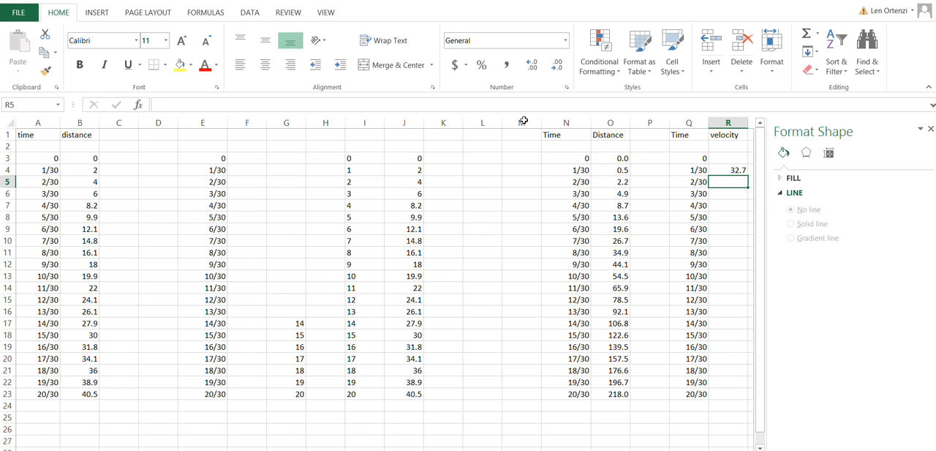
Step: Fill the velocity formula from R4 down through R23
key(Up)
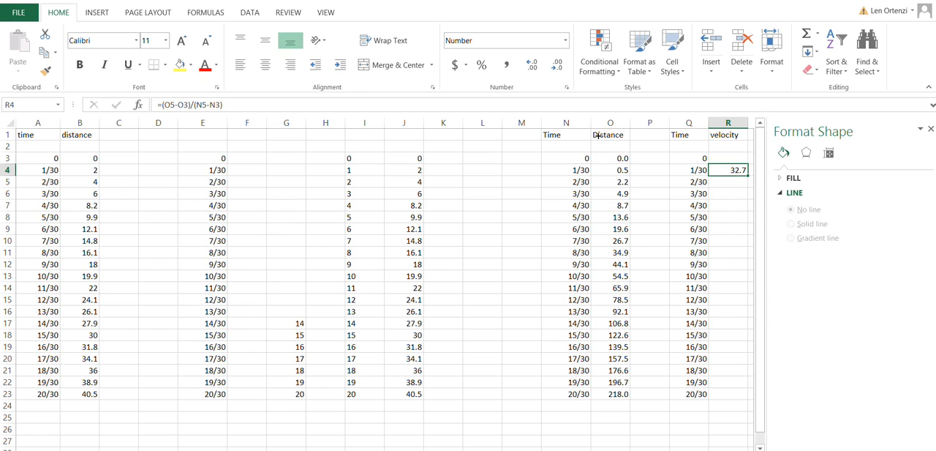
key(shift+Down)
key(shift+Down)
key(shift+Down)
key(shift+Down)
key(shift+Down)
key(shift+Down)
key(shift+Down)
key(shift+Down)
key(shift+Down)
key(shift+Down)
key(shift+Down)
key(shift+Down)
key(shift+Down)
key(shift+Down)
key(shift+Down)
key(shift+Down)
key(shift+Down)
key(shift+Down)
key(shift+Down)
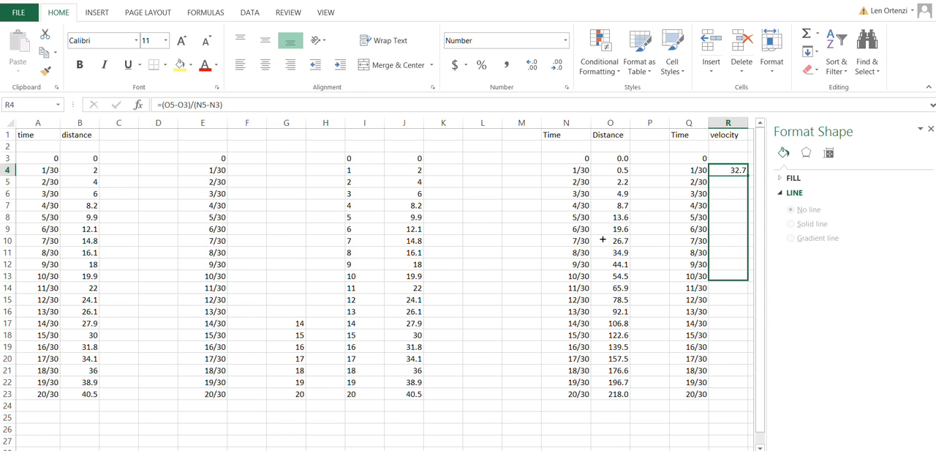
key(ctrl+d)
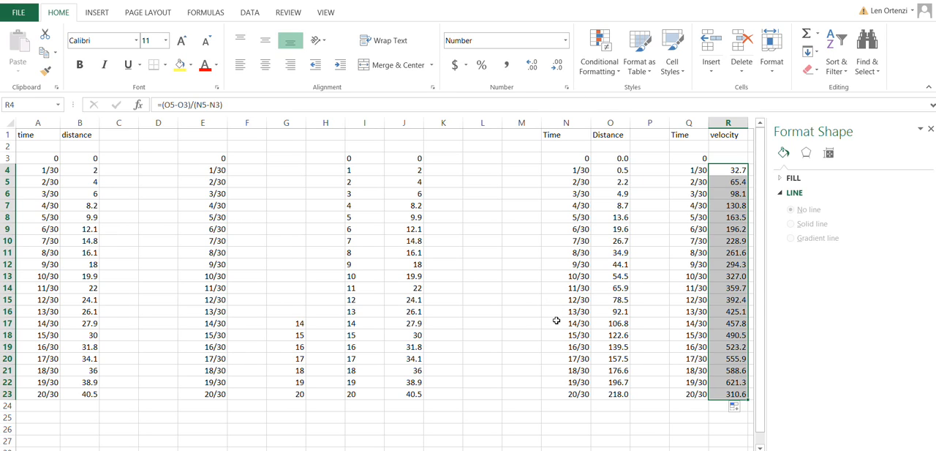
Step: Clear the last velocity in R23 and the last copied time in Q23, and select Q4:R22
key(ctrl+Down)
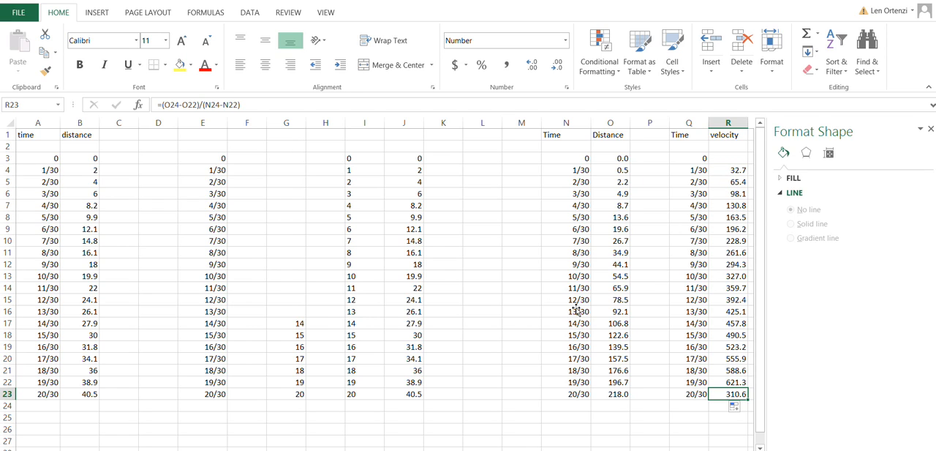
key(BackSpace)
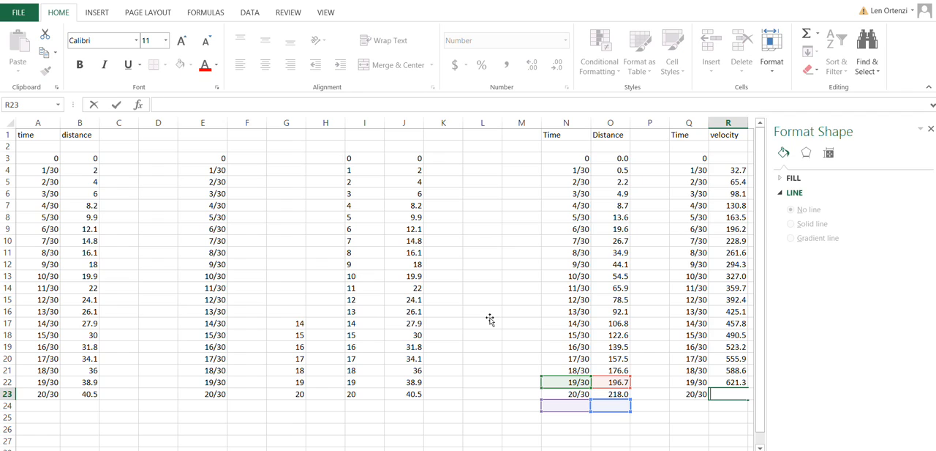
key(Left)
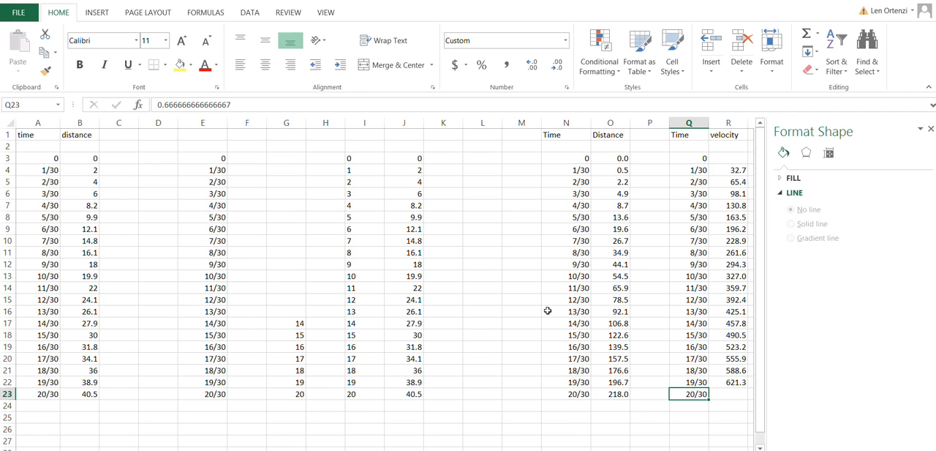
key(Delete)
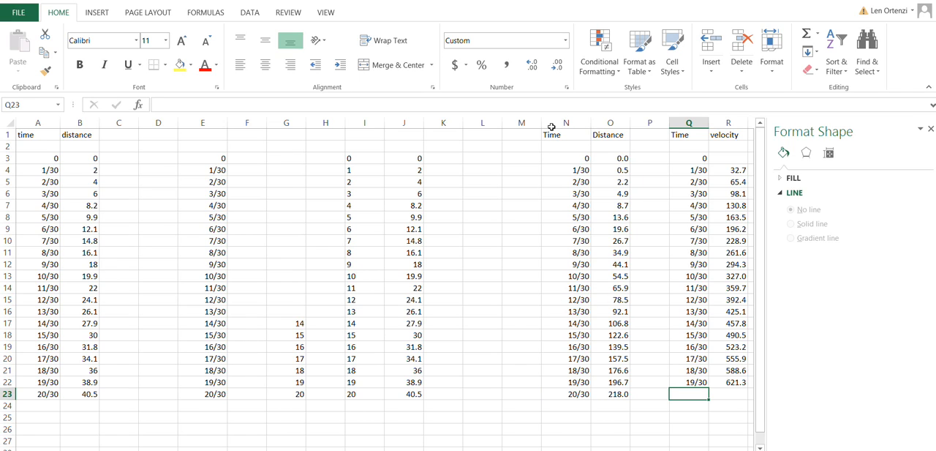
mouse_move(689, 169)
mouse_down()
mouse_move(705, 168)
mouse_move(735, 282)
mouse_move(732, 380)
mouse_up()
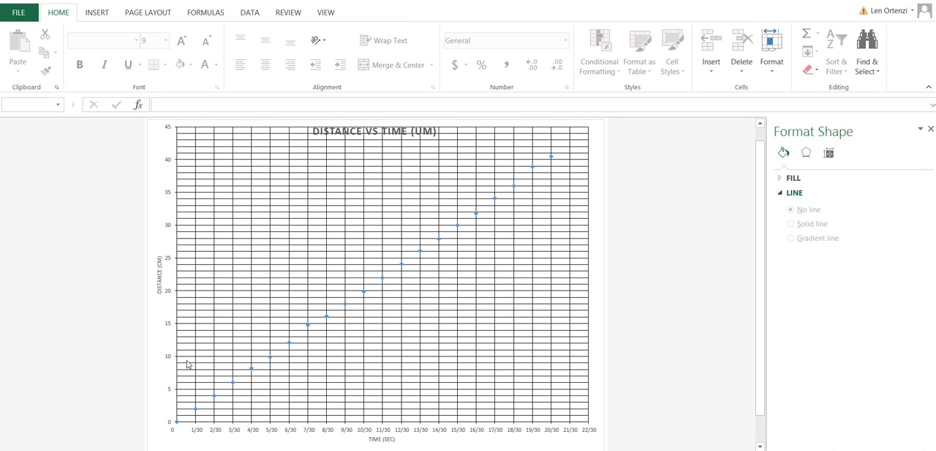
Step: Create a copy of the Distance vs Time (UM) chart sheet at the end of the workbook
key(shift+F10)
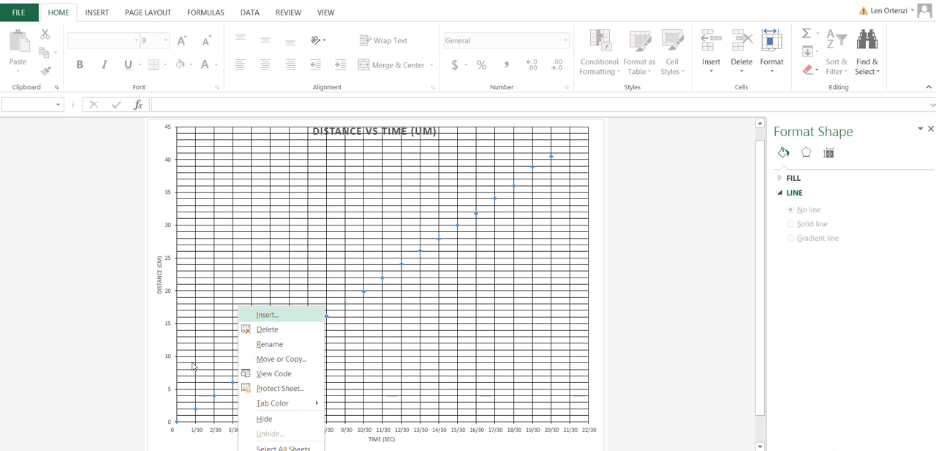
key(Up)
key(Up)
key(Up)
key(Up)
key(Up)
key(Up)
key(Return)
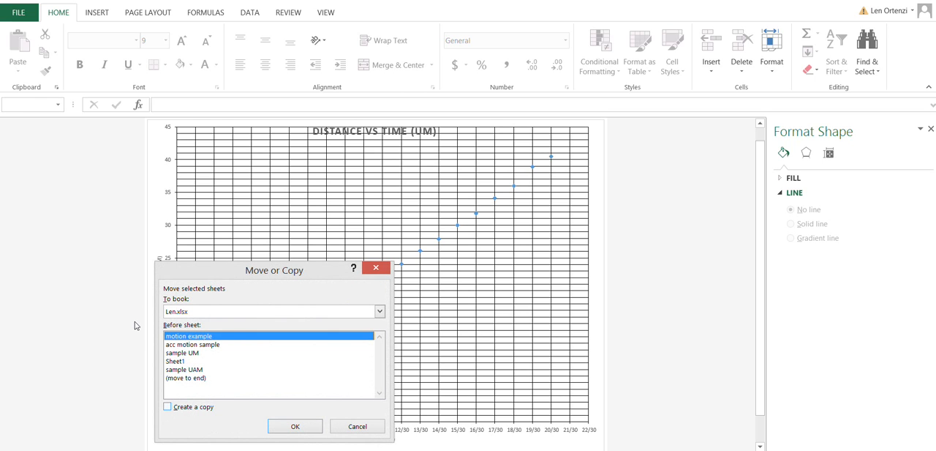
key(alt+c)
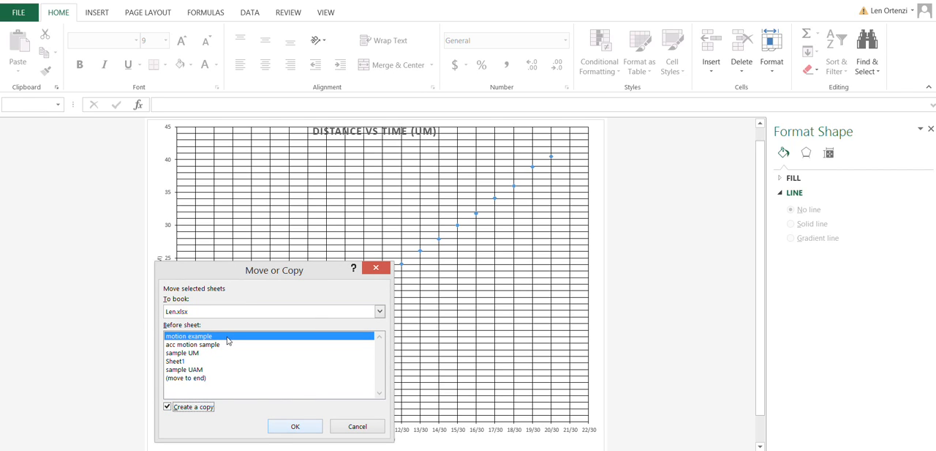
click(198, 378)
click(295, 426)
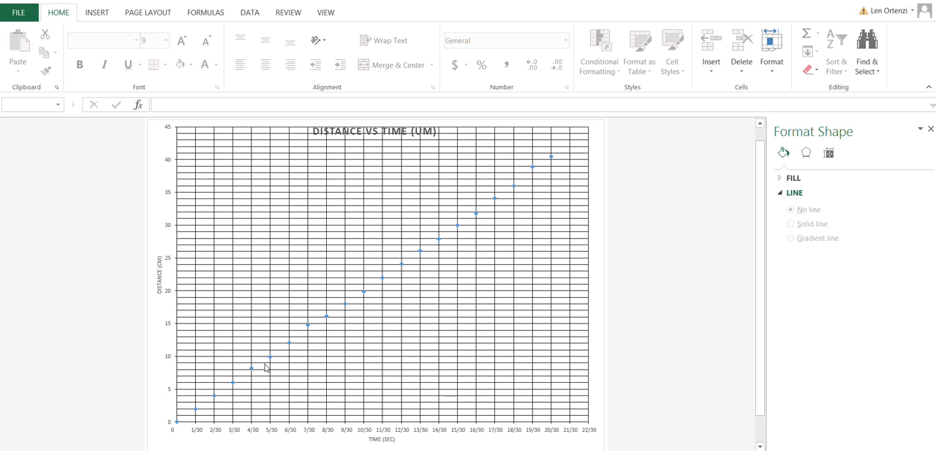
Step: Rename the copied chart sheet
key(shift+F10)
key(Up)
key(Up)
key(Up)
key(Up)
key(Up)
key(Up)
key(Up)
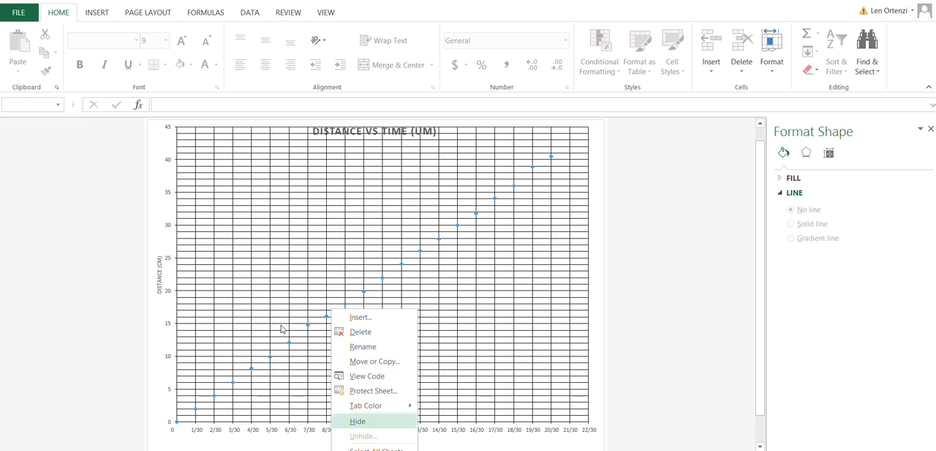
key(Return)
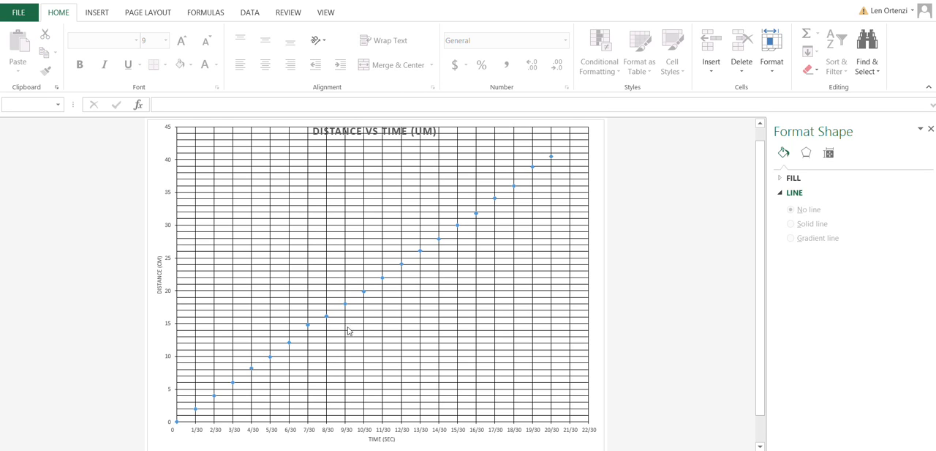
Step: Change the copied chart's vertical axis title to velocity (cm/s) and replace DISTANCE with VELOCITY in the chart title
click(129, 212)
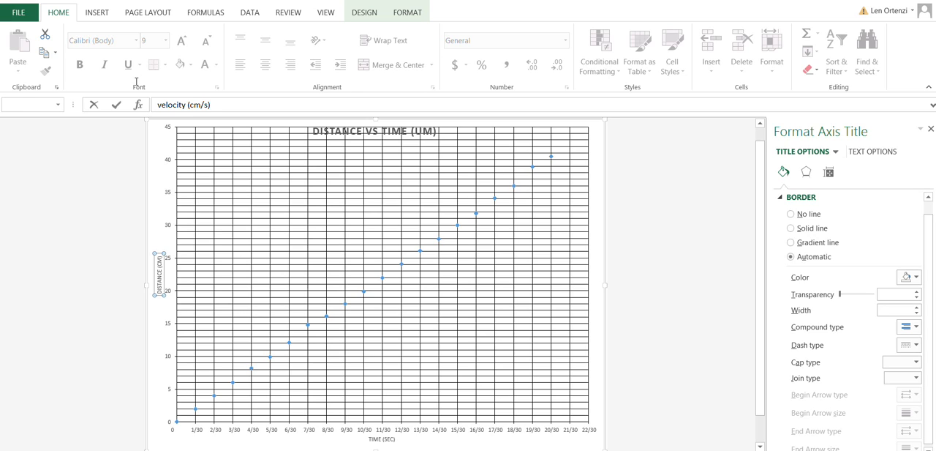
key(Return)
click(326, 132)
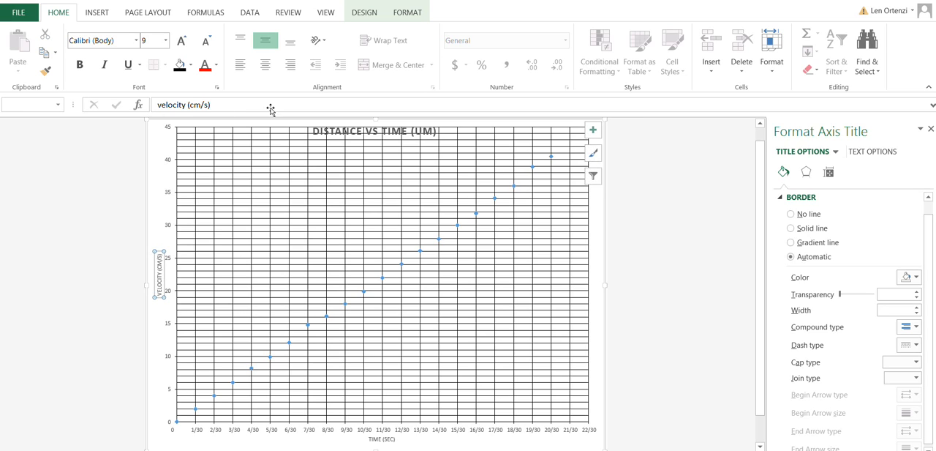
key(shift+Left)
key(shift+Left)
key(shift+Left)
key(shift+Left)
key(shift+Left)
key(shift+Left)
key(shift+Left)
key(shift+Left)
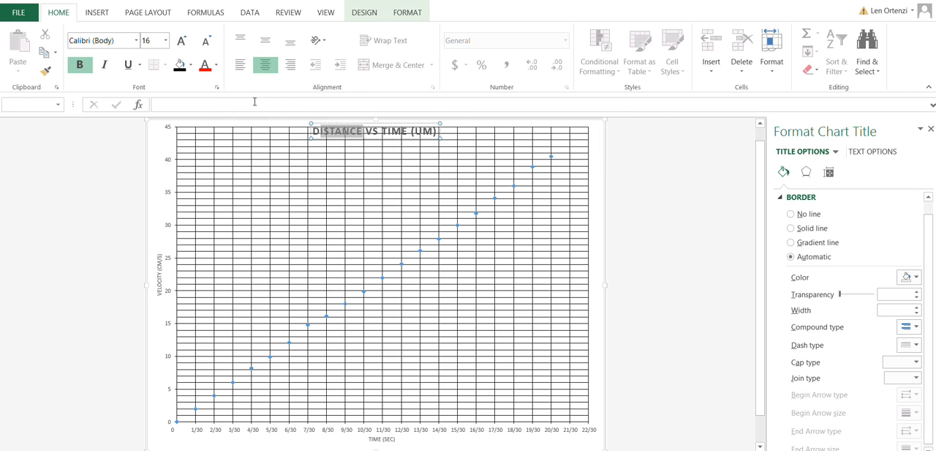
text(V)
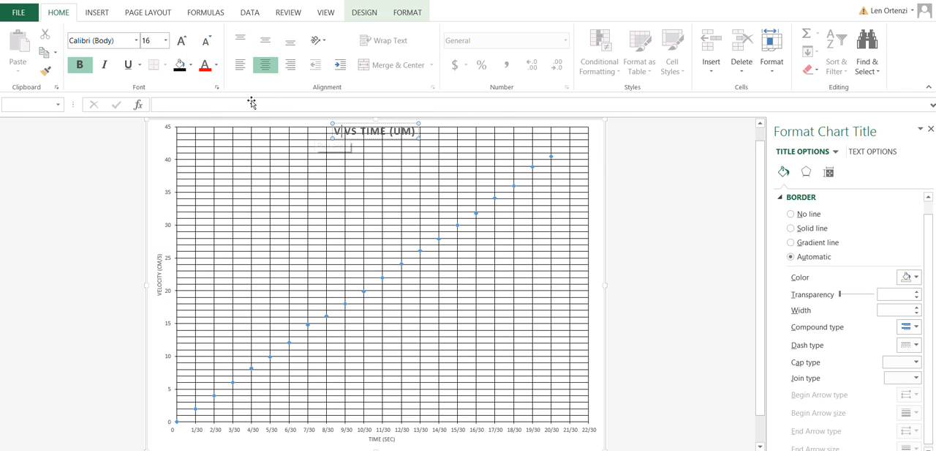
text(EL)
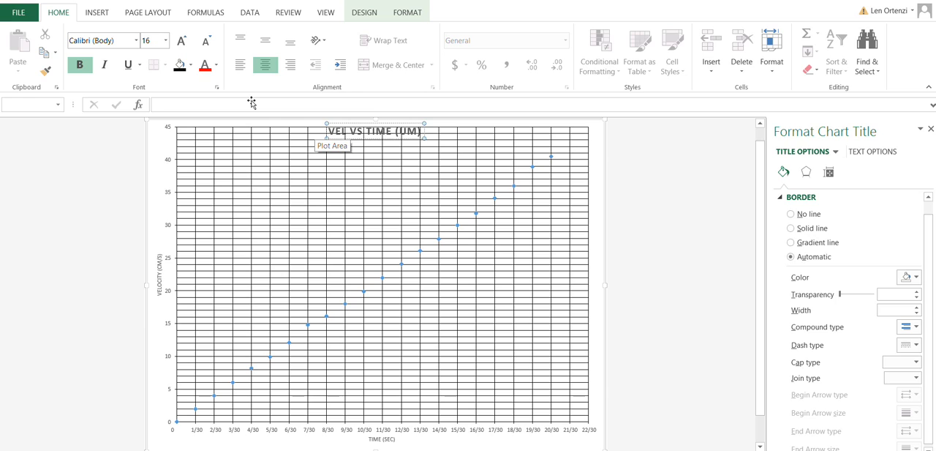
text(OCITY)
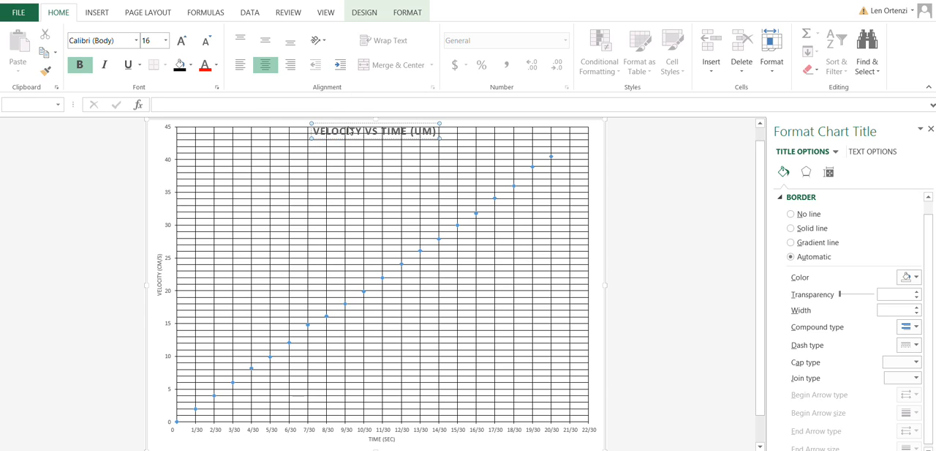
text(A)
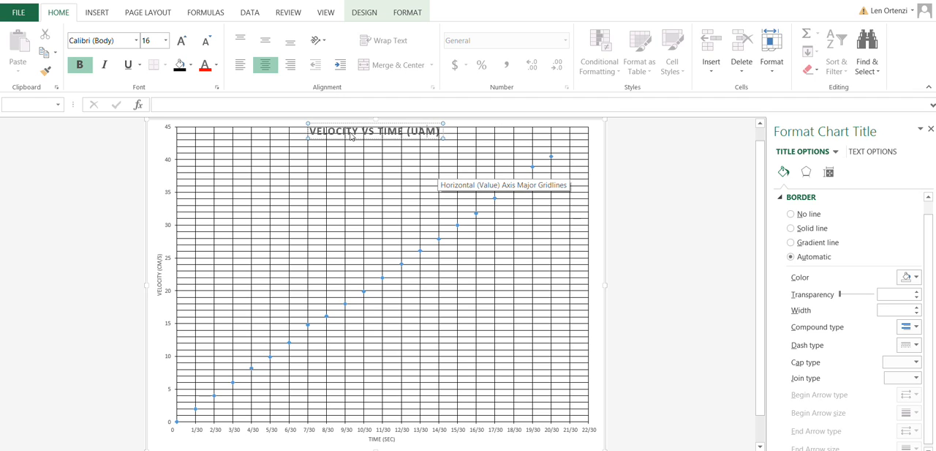
Step: Change UM to UAM in the velocity chart's title and set the chart's data range to Sheet1 cells Q4:R22
click(367, 239)
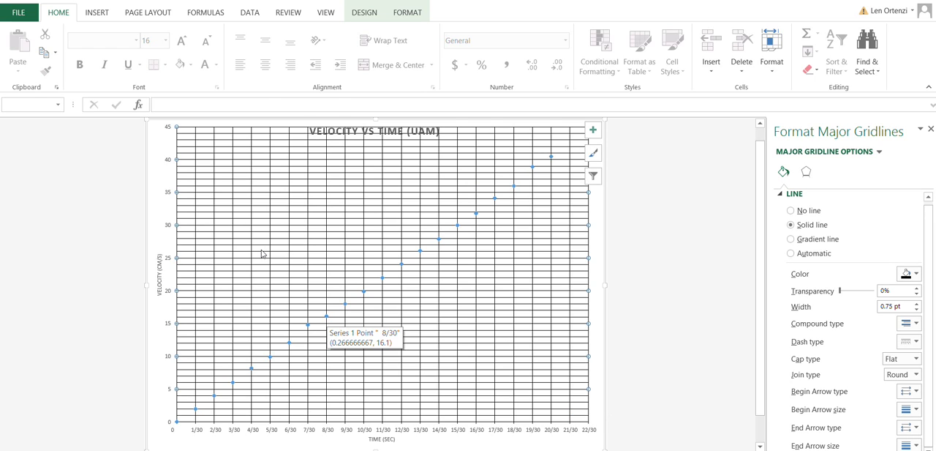
click(326, 315)
right_click(326, 316)
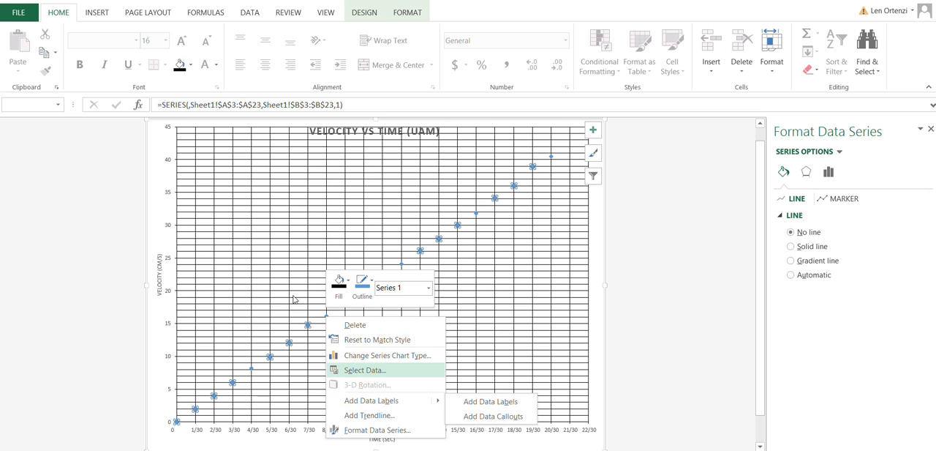
click(365, 369)
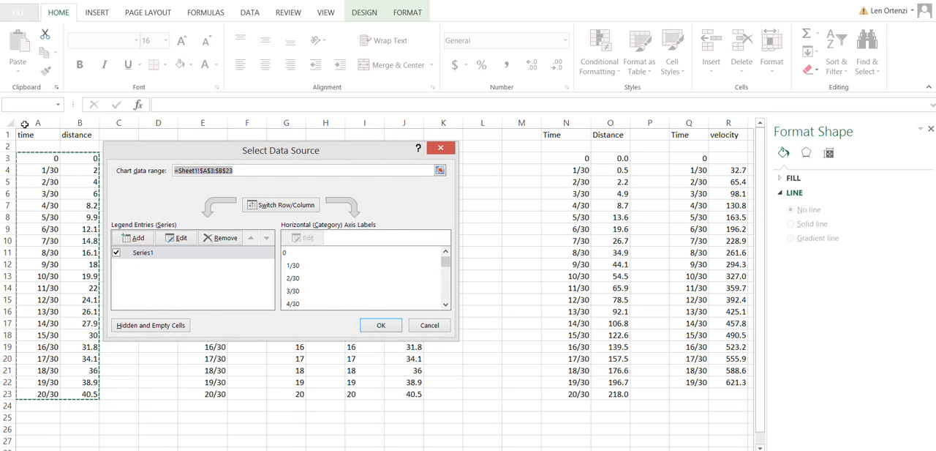
click(551, 133)
mouse_move(552, 132)
mouse_down()
mouse_move(581, 156)
mouse_move(578, 305)
mouse_up()
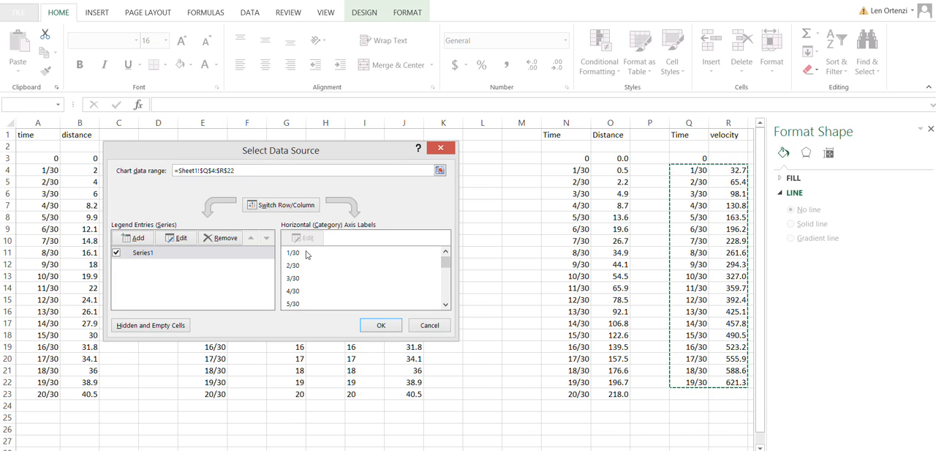
key(Return)
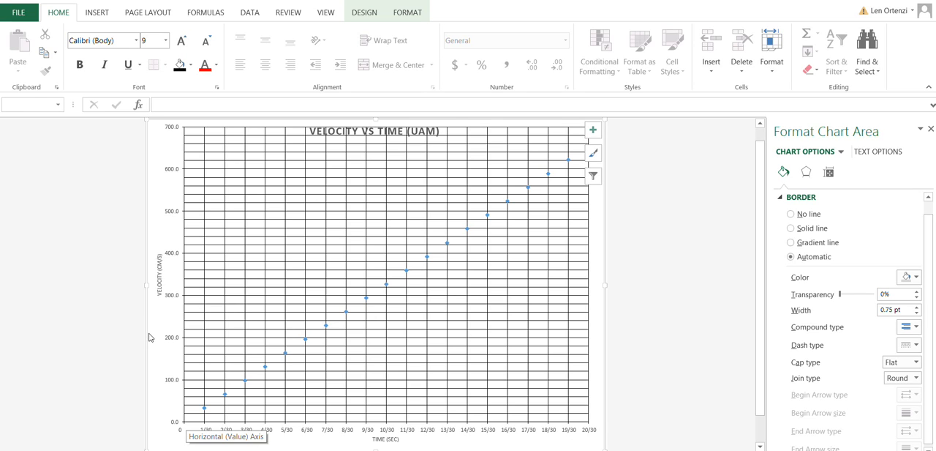
Step: Draw a straight line from the origin through the velocity points, about 8.54" wide and 5.78" high, aligning its ends with the data
click(81, 11)
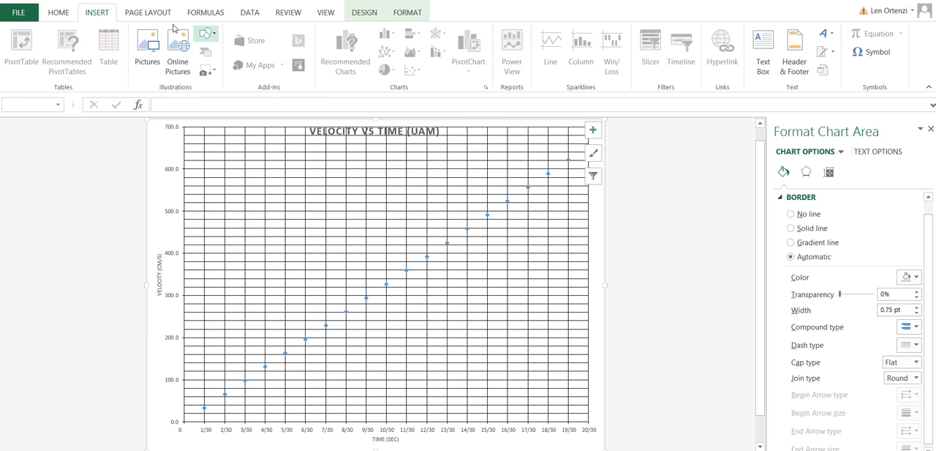
click(205, 33)
click(179, 52)
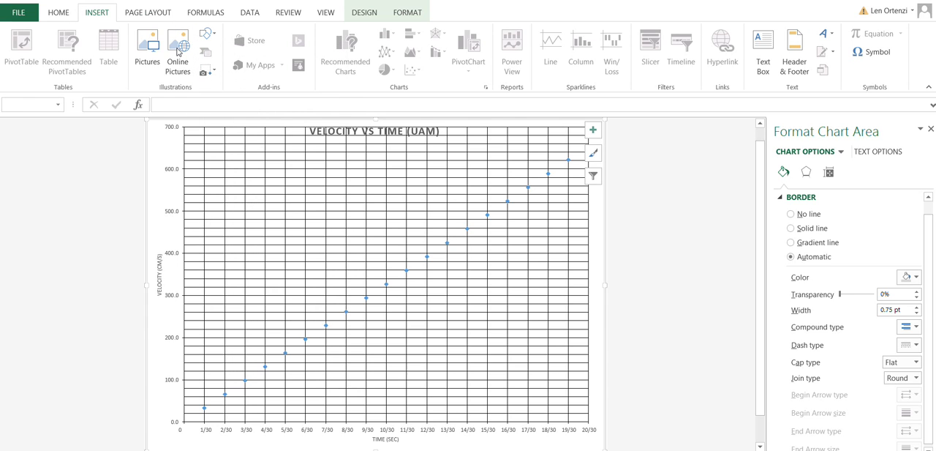
mouse_move(147, 328)
mouse_down()
mouse_move(256, 291)
mouse_move(441, 106)
mouse_move(477, 111)
mouse_up()
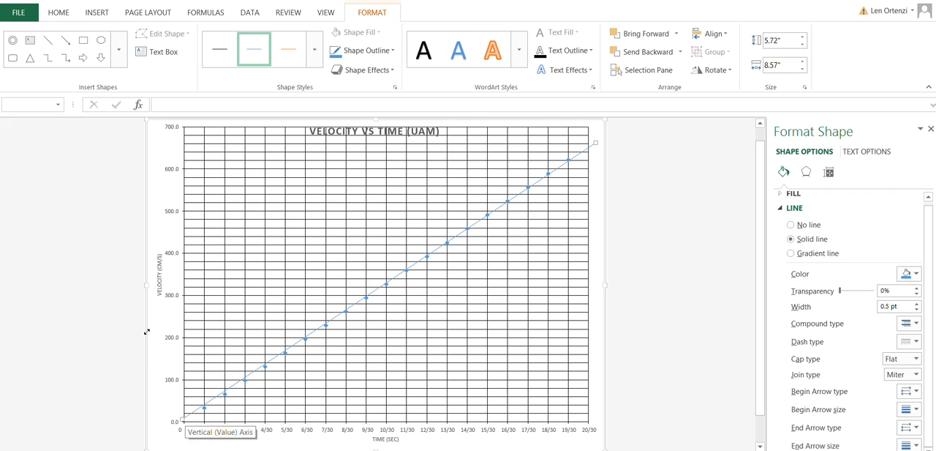
drag(147, 331, 147, 333)
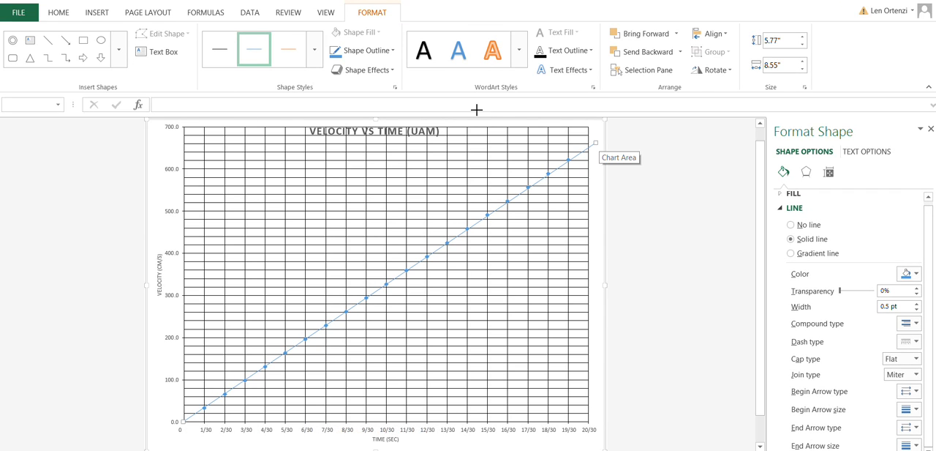
drag(477, 110, 477, 110)
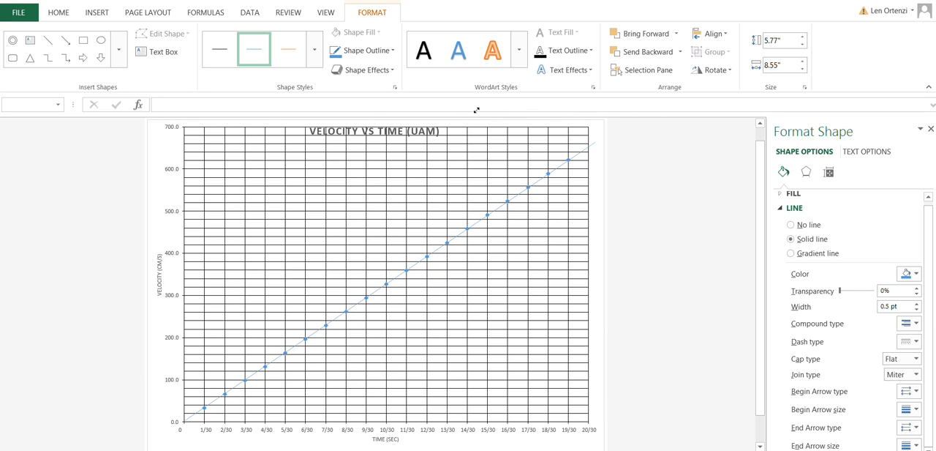
drag(477, 110, 477, 110)
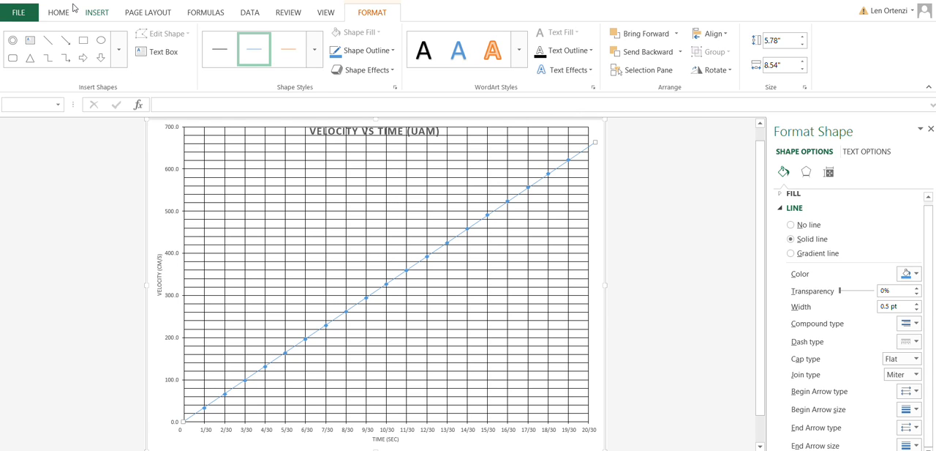
Step: Mark the data points at 16/30 and 8/30 on the velocity line with donut shapes
click(96, 12)
click(206, 34)
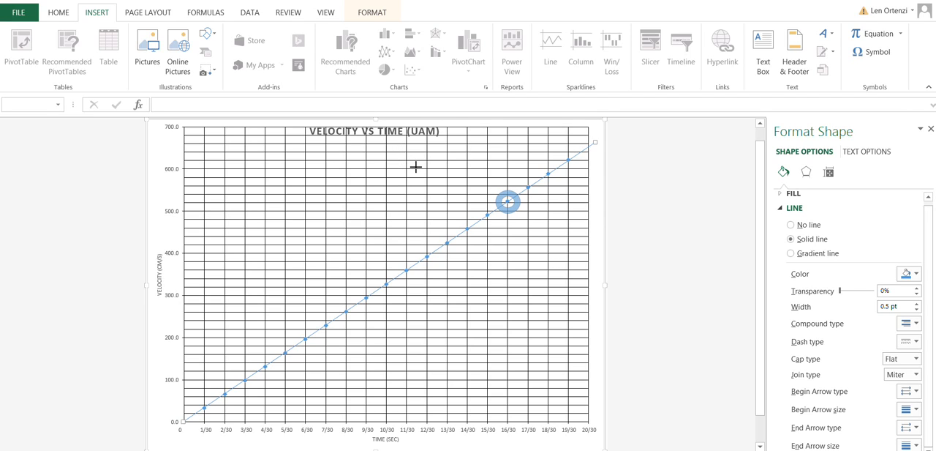
drag(415, 167, 416, 167)
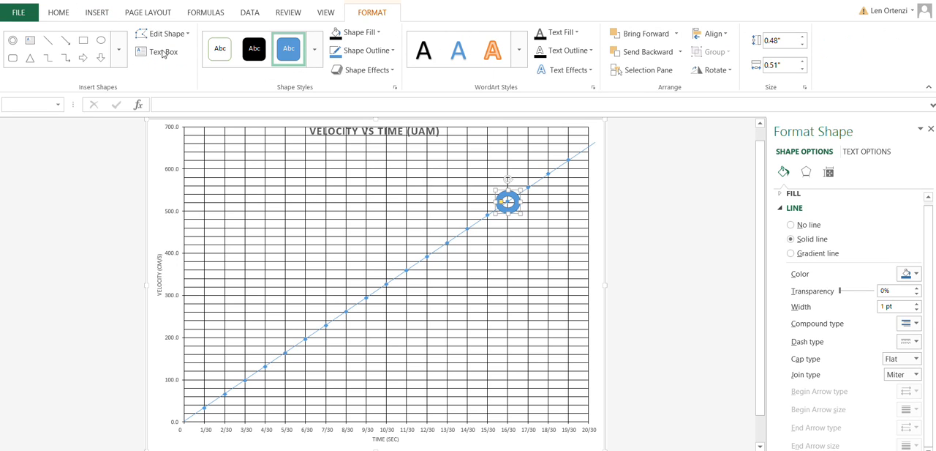
click(12, 40)
drag(265, 238, 290, 256)
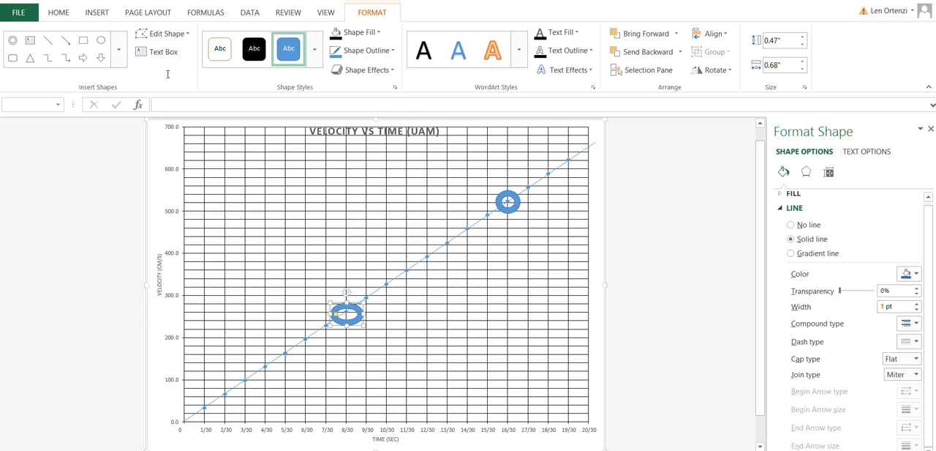
Step: Add a text box in the empty plot area below the line and enter the velocity difference (520 cm/s-260 cm/s)
click(134, 47)
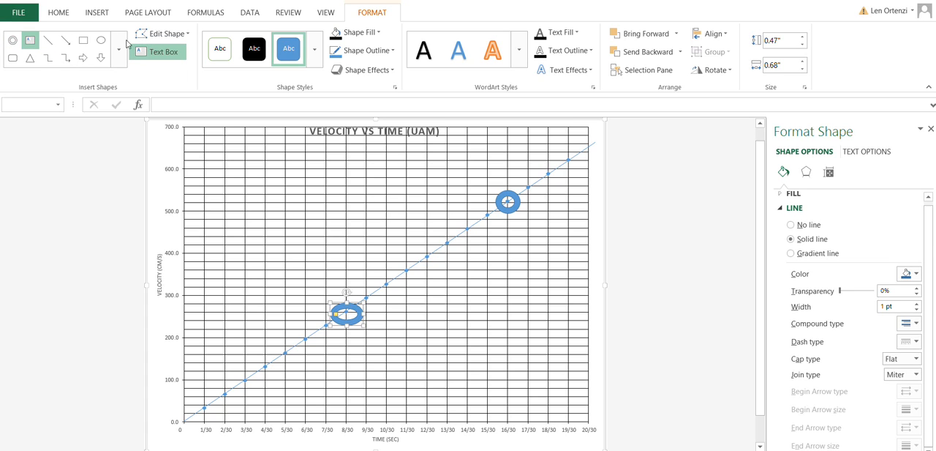
drag(449, 280, 559, 325)
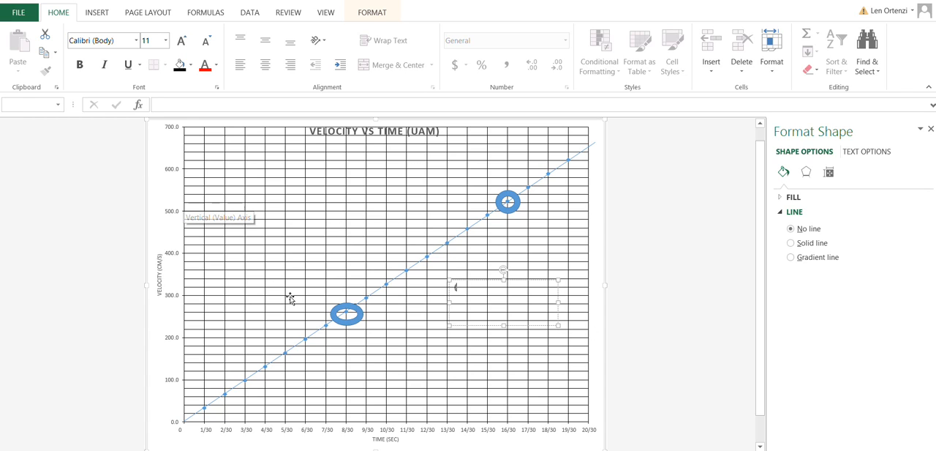
text(52)
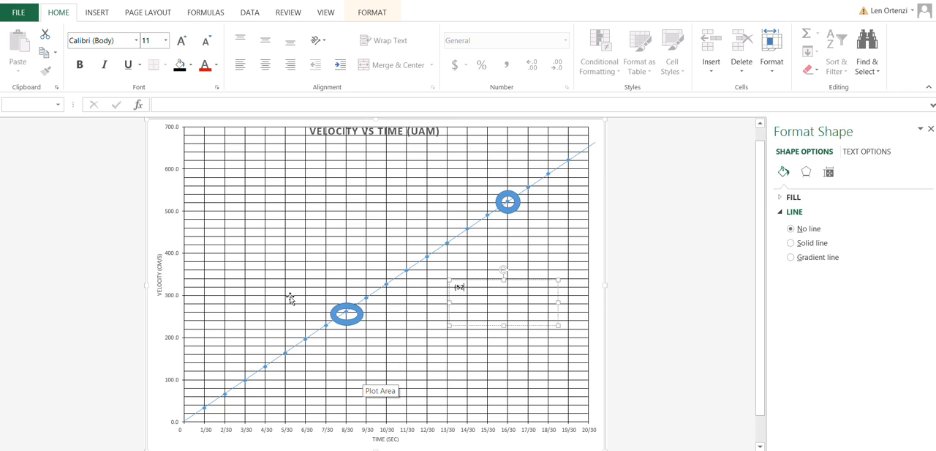
text(0 cm/s))
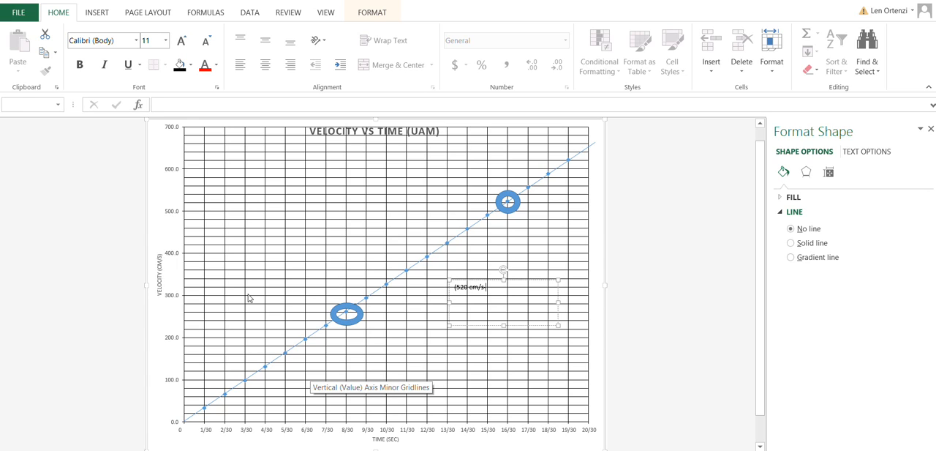
text(260 cm/s)/)
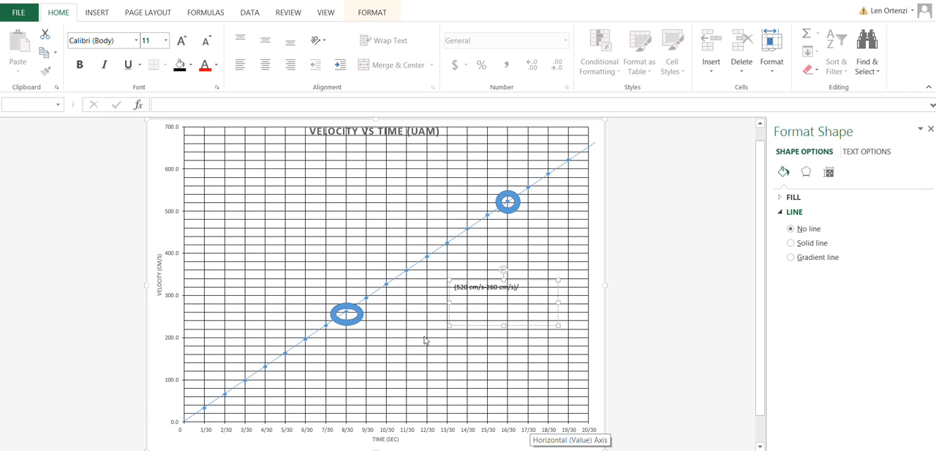
Step: Complete the slope expression in the text box by dividing by the time difference (16/30 - 8/30), followed by an equals sign
text((16/30 - 8/30) =)
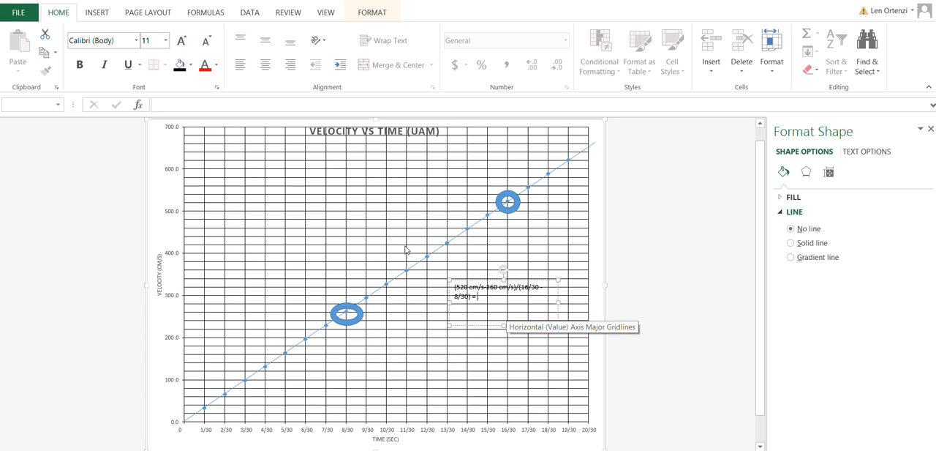
Step: Continue the slope calculation in the text box with 260 cm/s / (8/30)= 975 cm/s/s
text(260 cm/s / (8/30)= 975 cm/s/s)
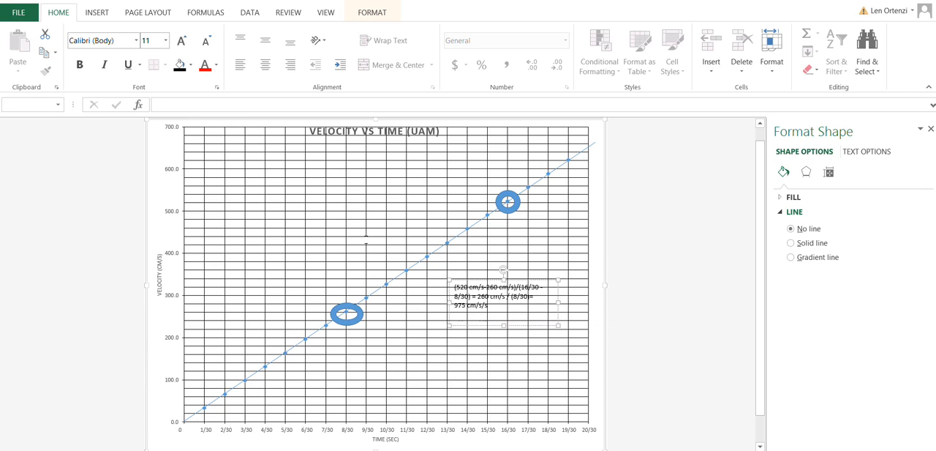
Step: Enlarge the result 975 cm/s/s in the text box to font size 16
key(shift+Home)
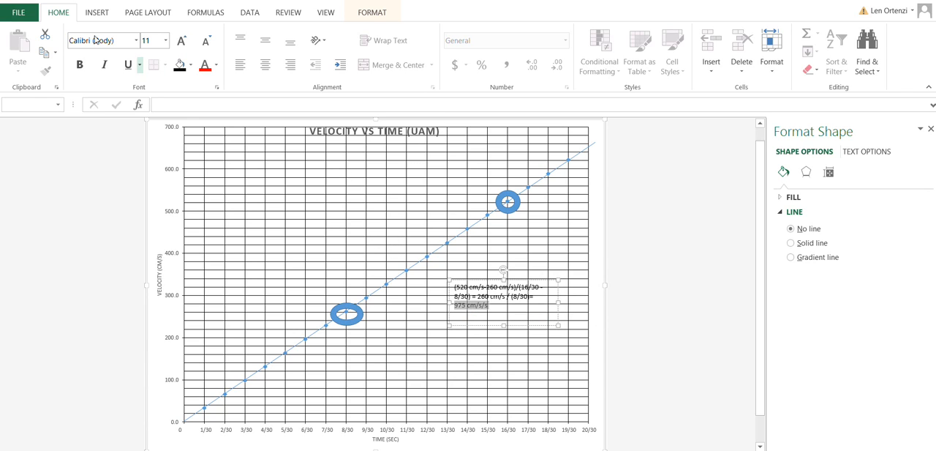
click(181, 40)
click(166, 40)
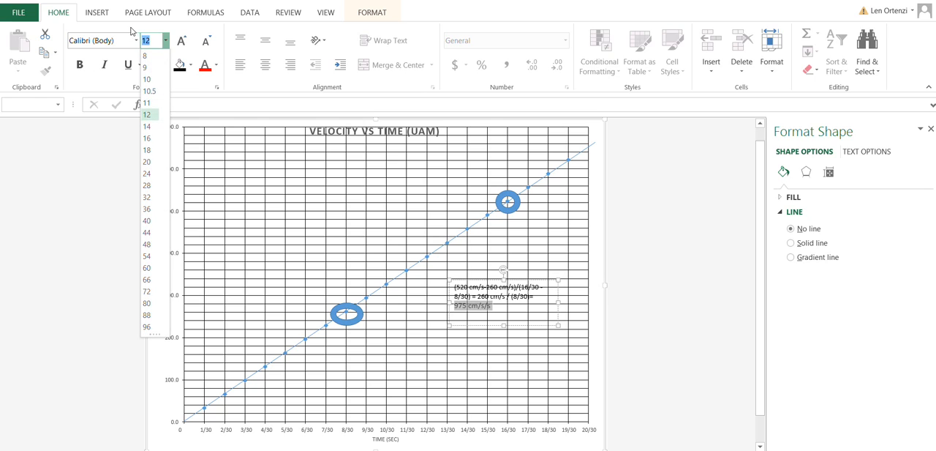
click(147, 138)
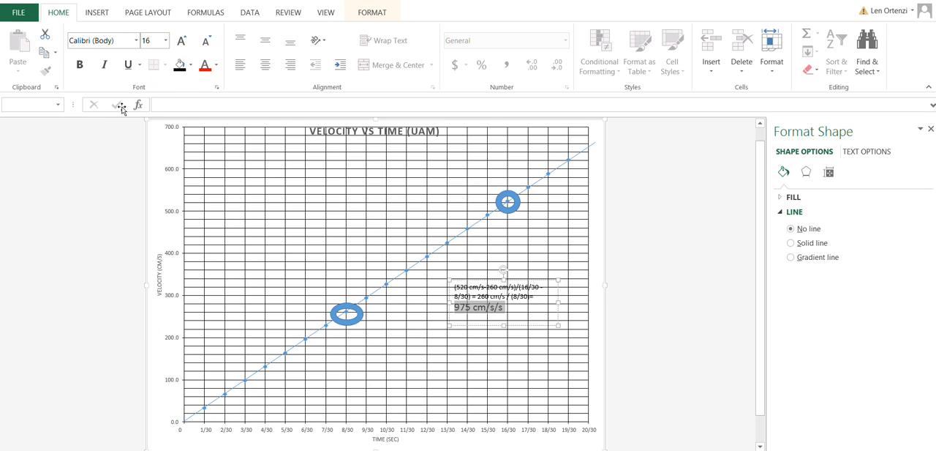
click(431, 296)
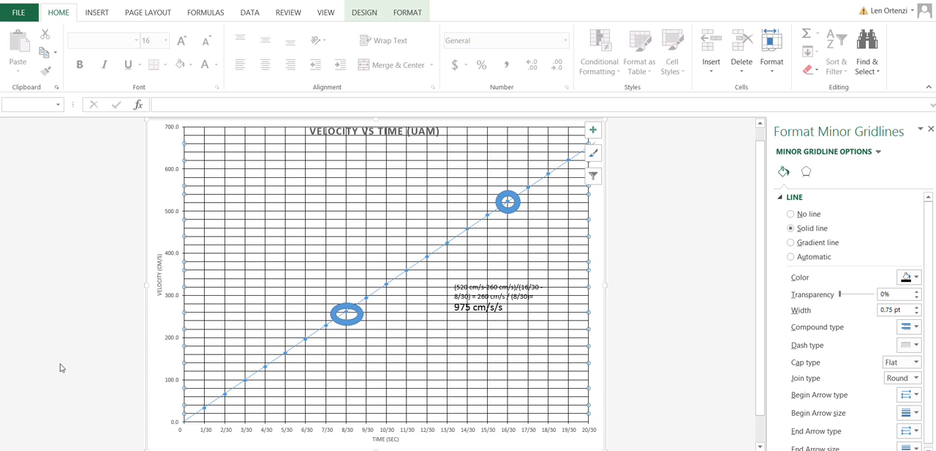
Step: Compare the Distance vs Time (UM) and (UAM) chart sheets with the Velocity vs Time (UAM) chart
key(ctrl+Page_Up)
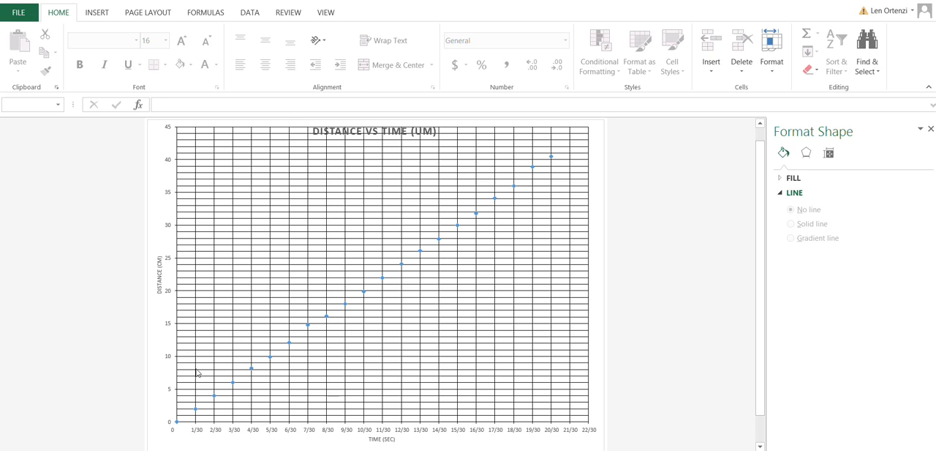
key(ctrl+Page_Down)
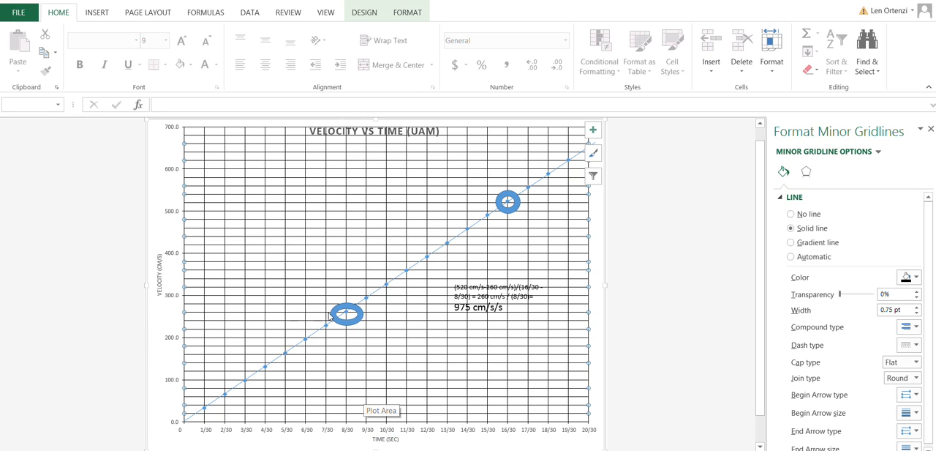
key(ctrl+Page_Down)
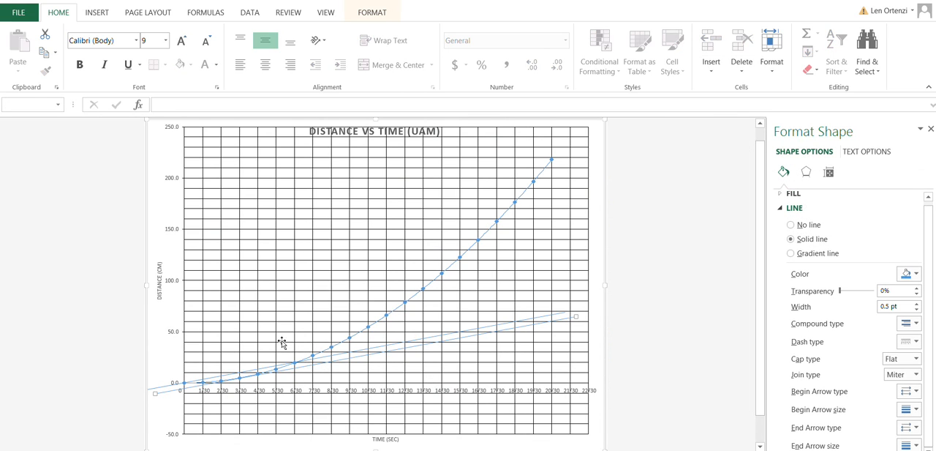
click(267, 448)
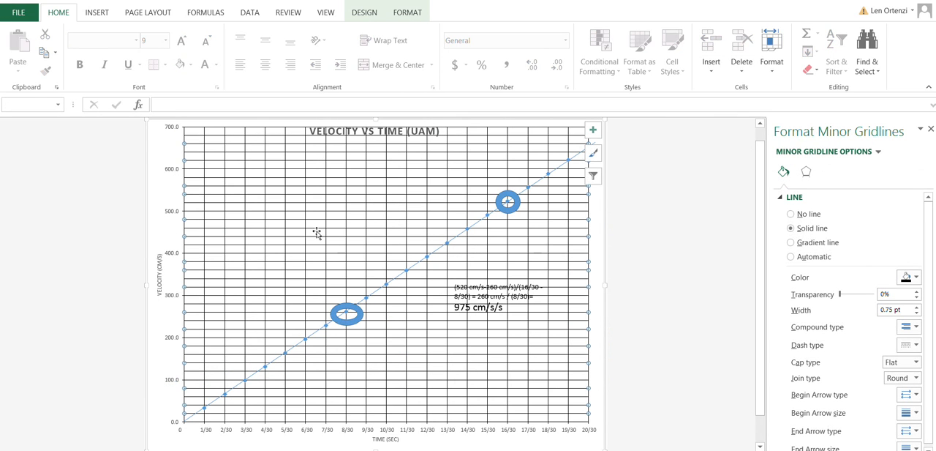